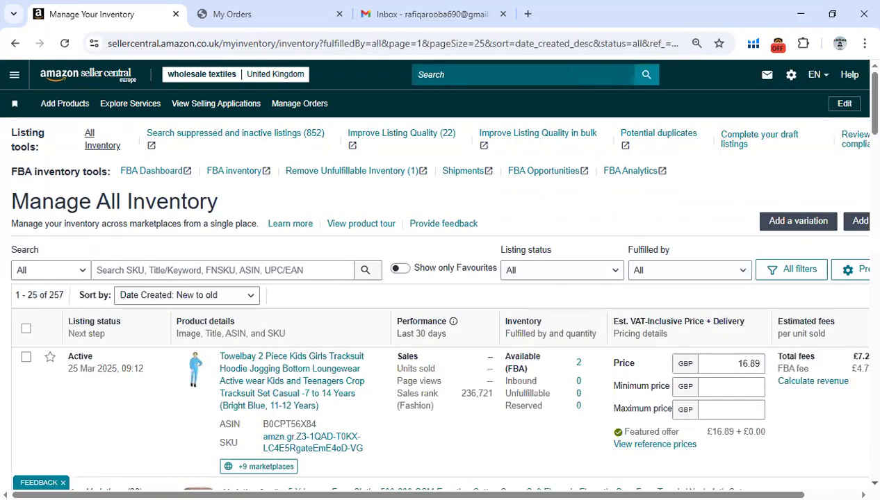
# Go to page 11, the last page of the inventory list
pyautogui.scroll(-5, 440, 278)
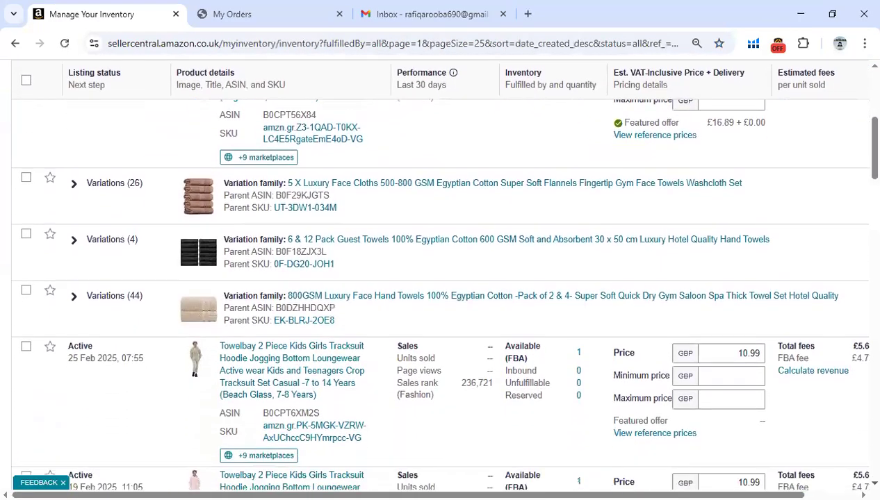
pyautogui.scroll(-1, 843, 344)
pyautogui.moveTo(861, 165); pyautogui.dragTo(855, 455)
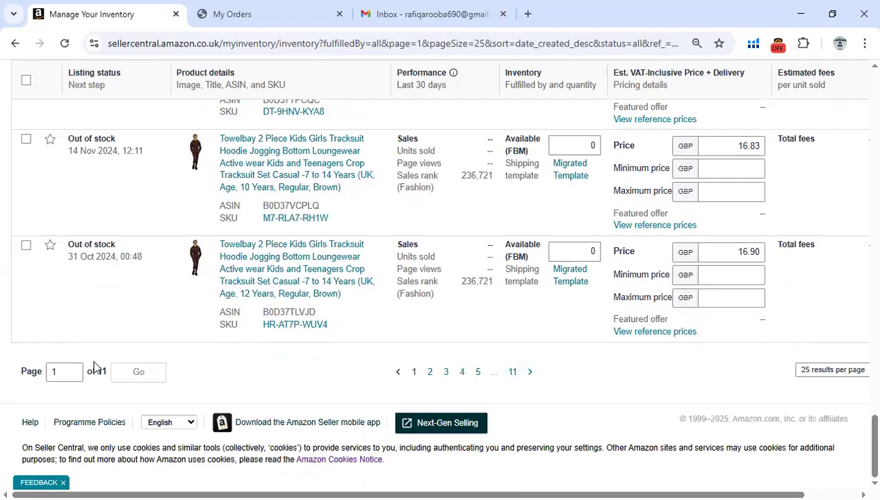
pyautogui.click(64, 373)
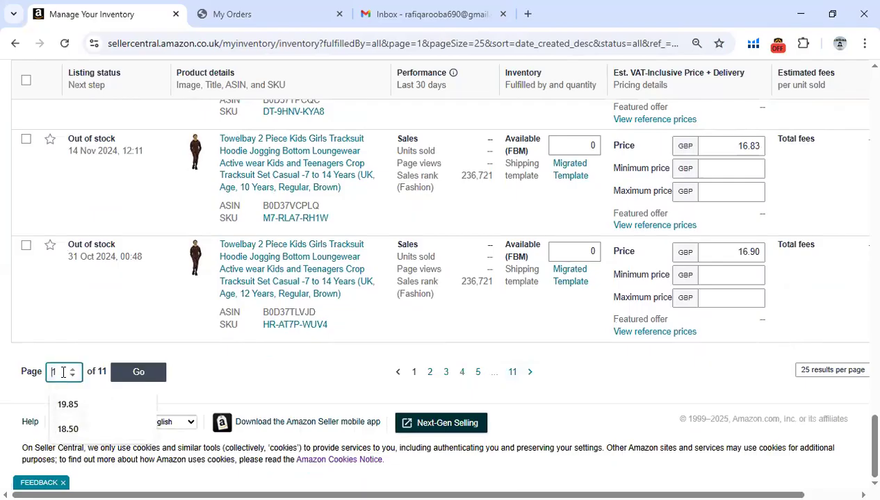
pyautogui.click(268, 345)
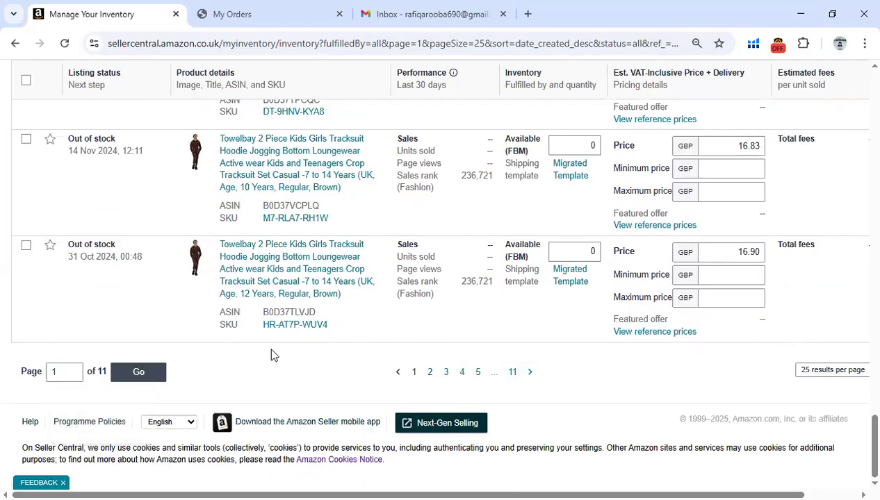
pyautogui.click(511, 375)
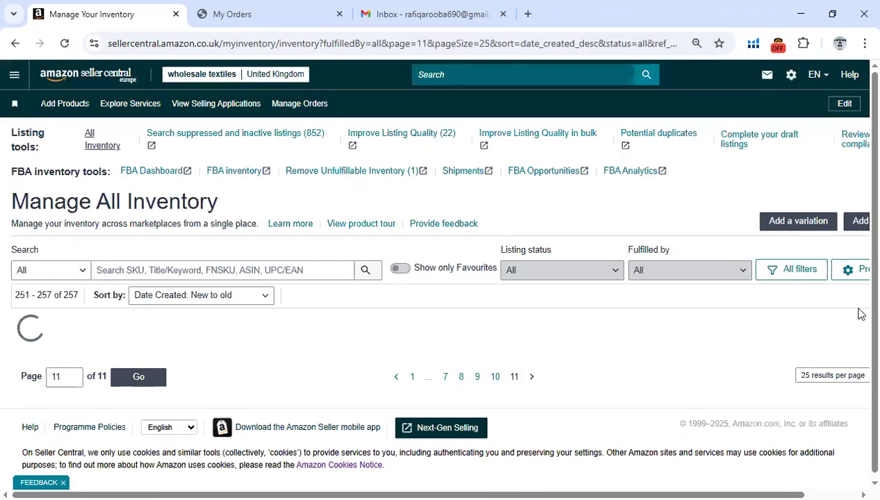
# Expand the variation family of the striped 2 x Large Bath Sheets (100 x 200 cm) and review its individual listings
pyautogui.scroll(-10, 861, 237)
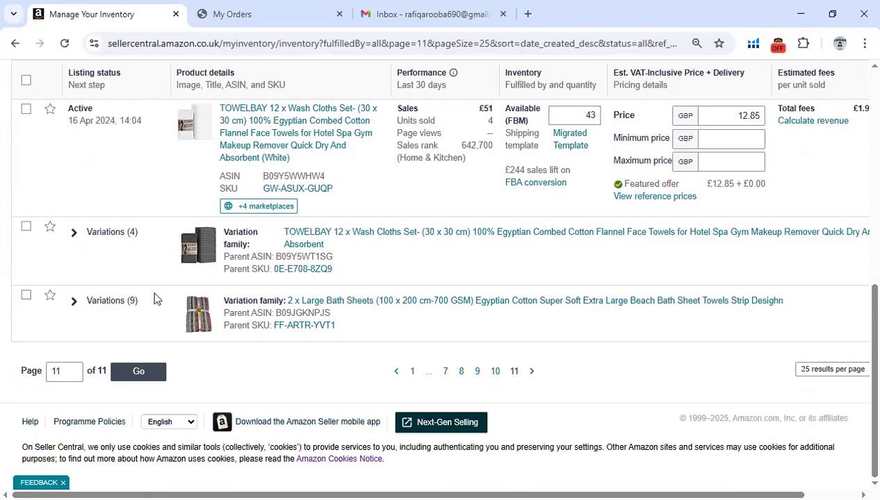
pyautogui.click(75, 304)
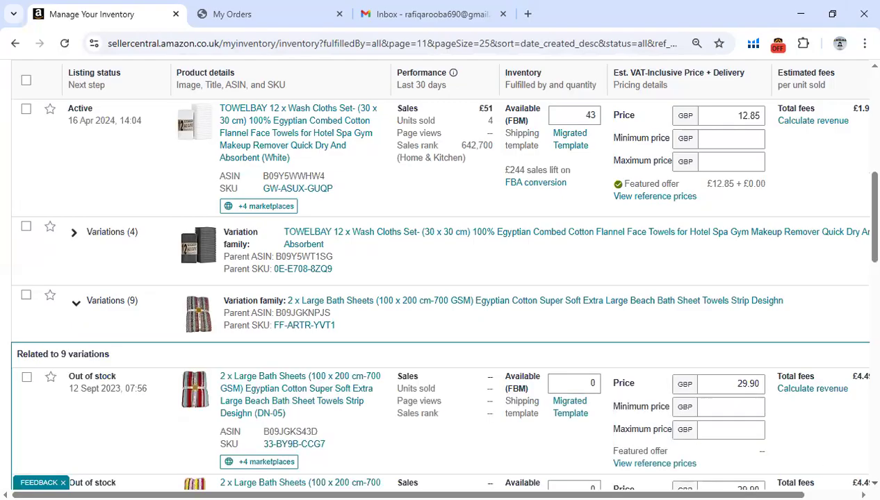
pyautogui.scroll(-4, 440, 291)
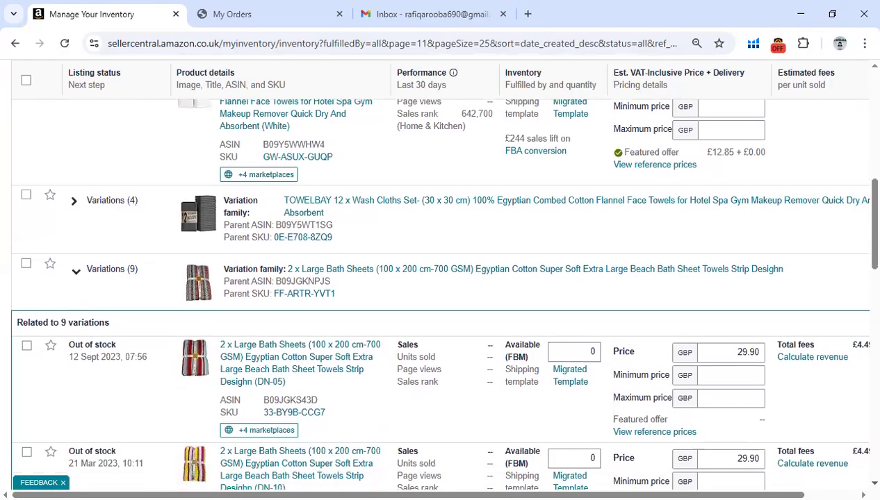
pyautogui.scroll(-4, 440, 292)
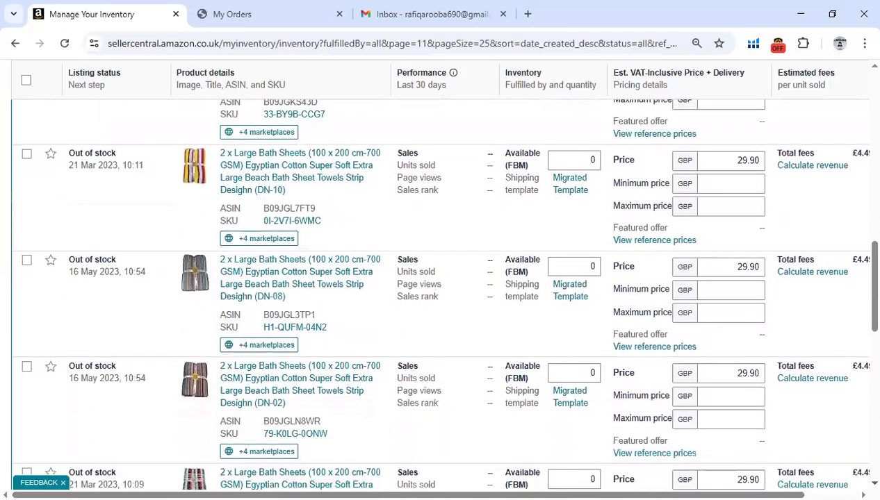
pyautogui.scroll(-4, 440, 292)
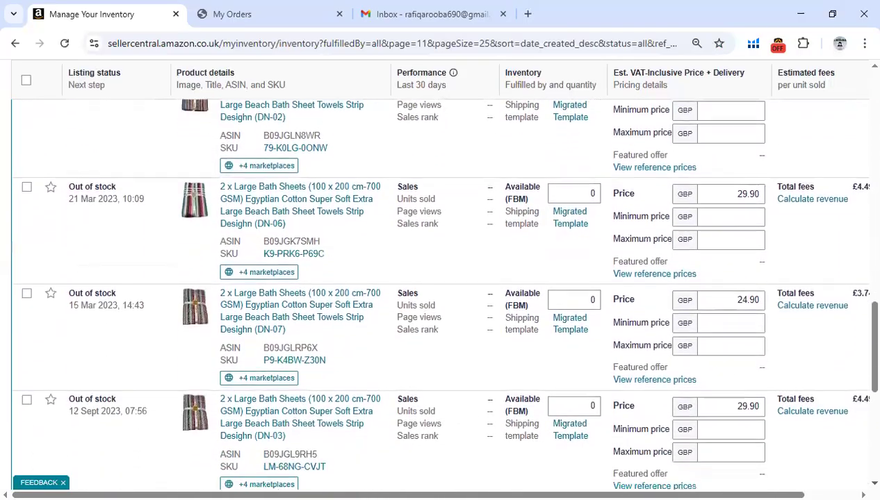
pyautogui.scroll(-2, 440, 291)
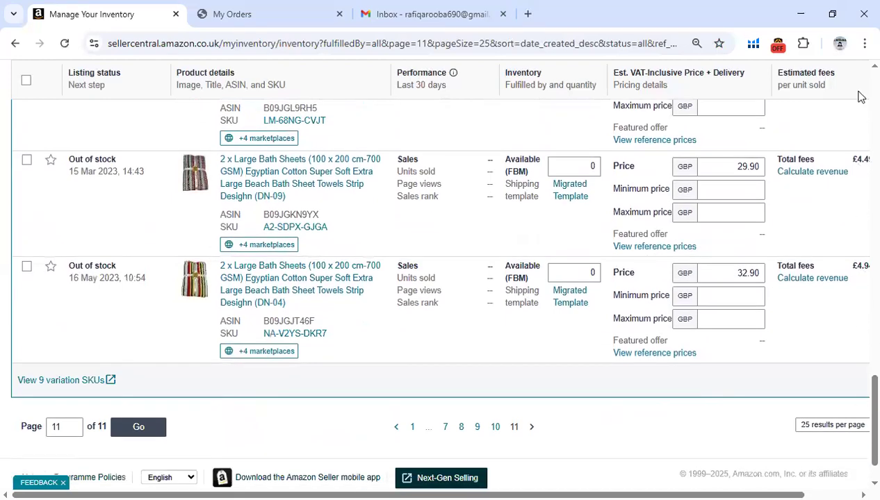
pyautogui.scroll(1, 859, 73)
pyautogui.scroll(4, 859, 73)
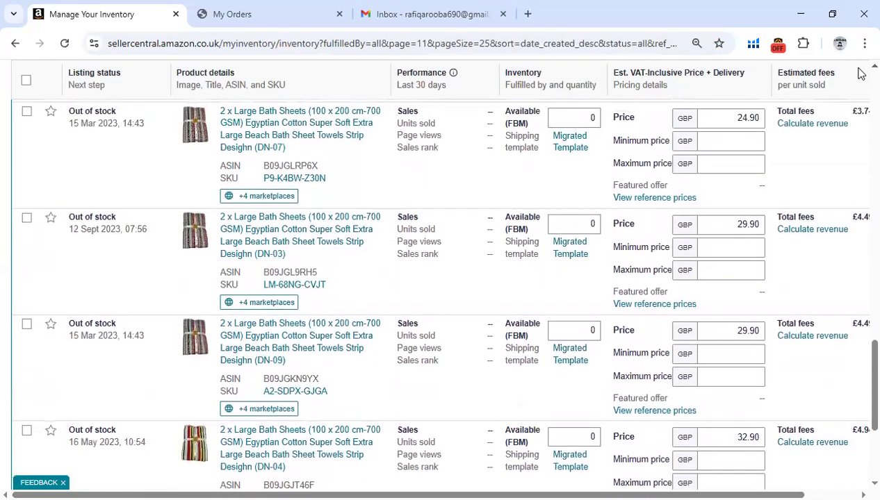
pyautogui.scroll(5, 859, 73)
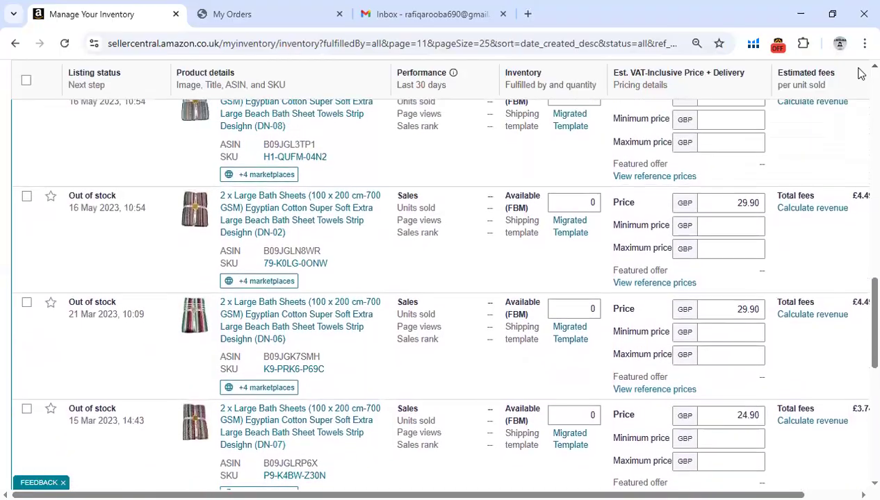
pyautogui.scroll(3, 859, 73)
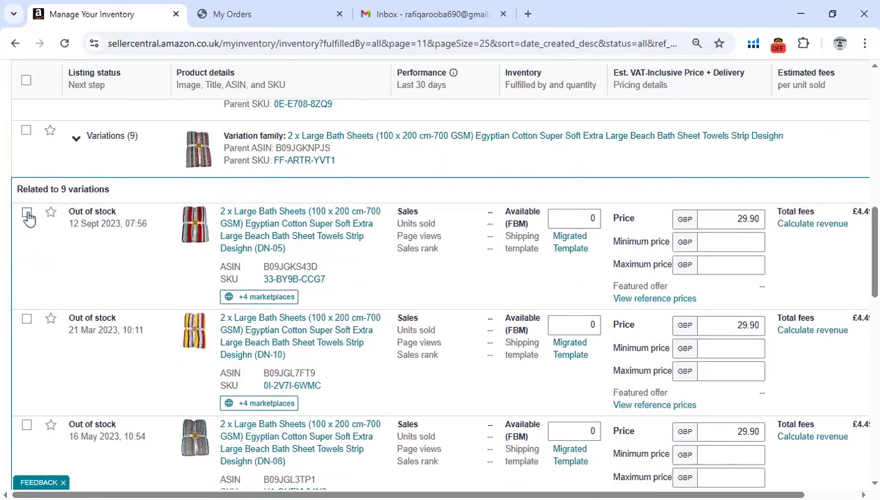
# Select the DN-05, DN-10, DN-08, DN-02 and DN-06 variations of the 2 x Large Bath Sheets
pyautogui.click(27, 214)
pyautogui.click(27, 319)
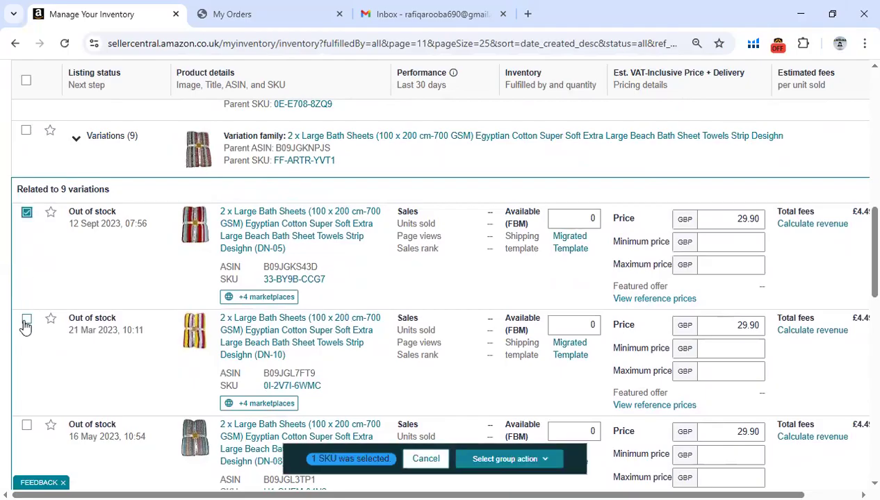
pyautogui.click(26, 424)
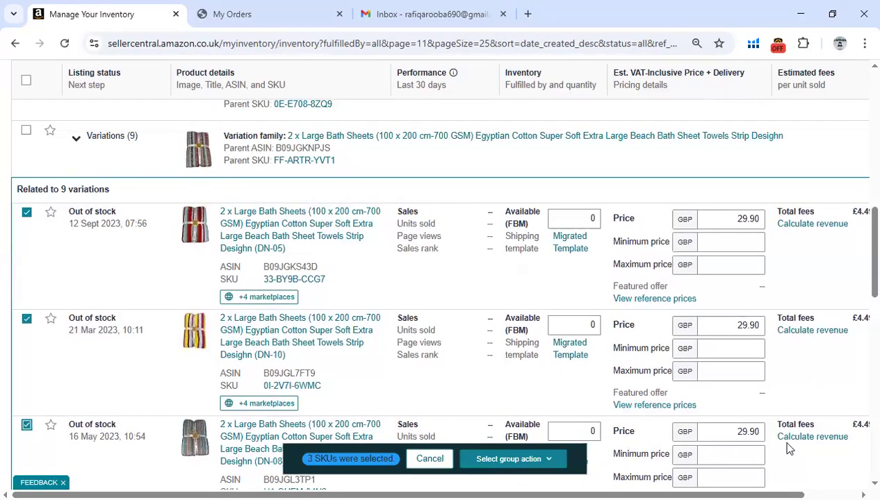
pyautogui.scroll(-3, 306, 374)
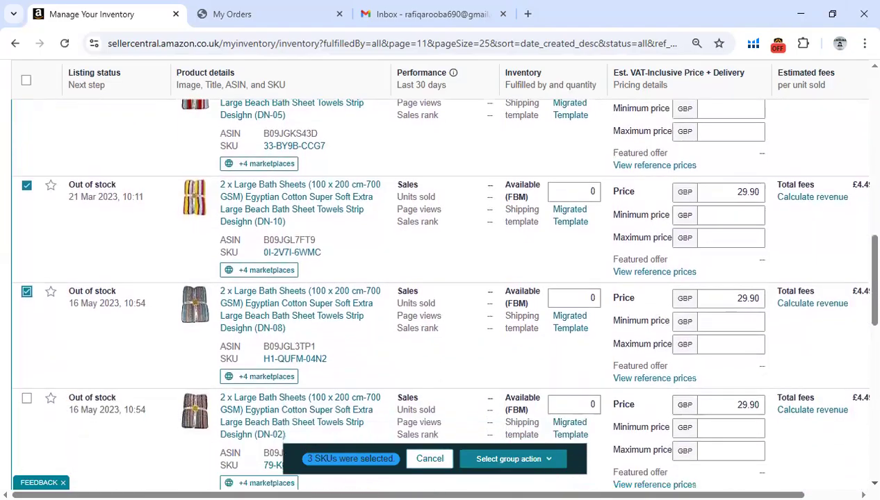
pyautogui.click(26, 367)
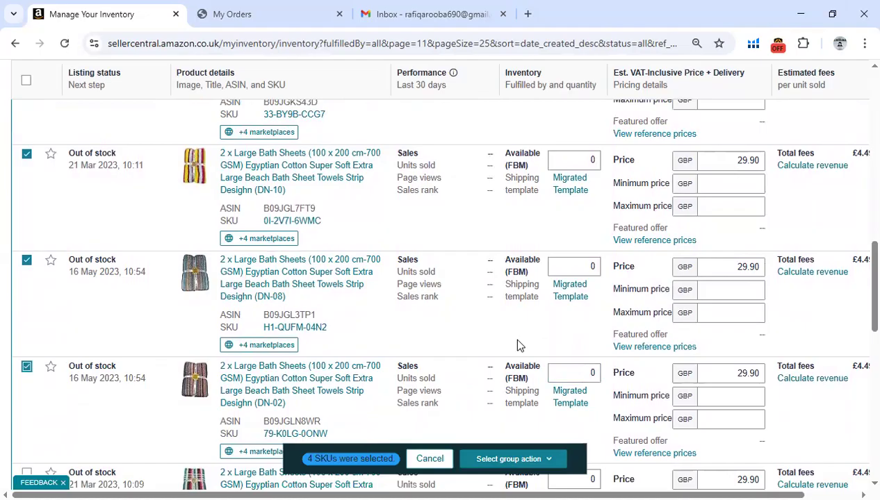
pyautogui.scroll(-4, 459, 370)
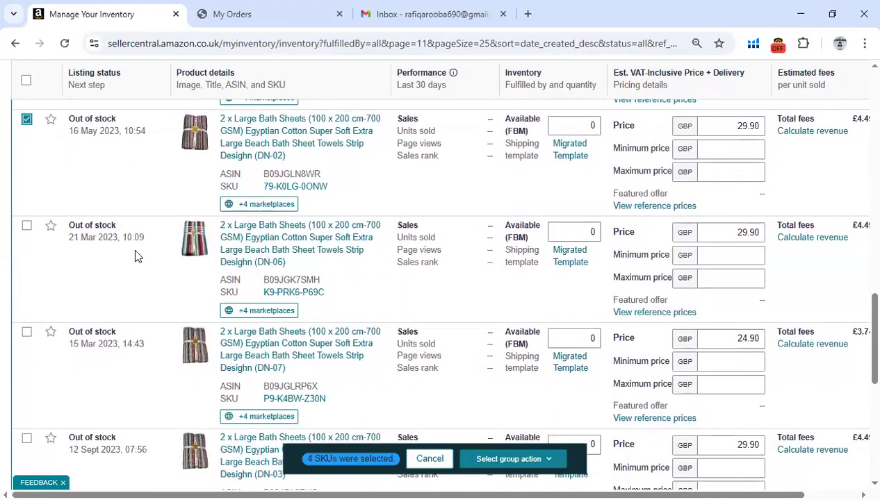
pyautogui.click(26, 227)
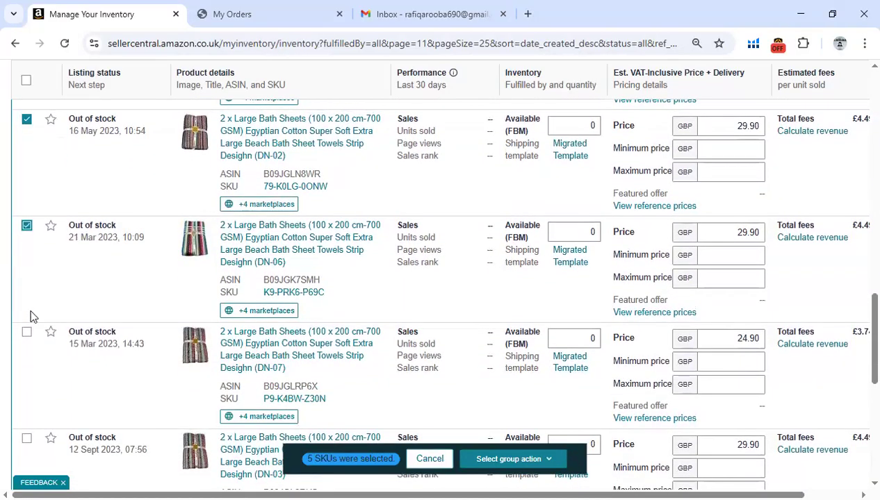
pyautogui.click(26, 334)
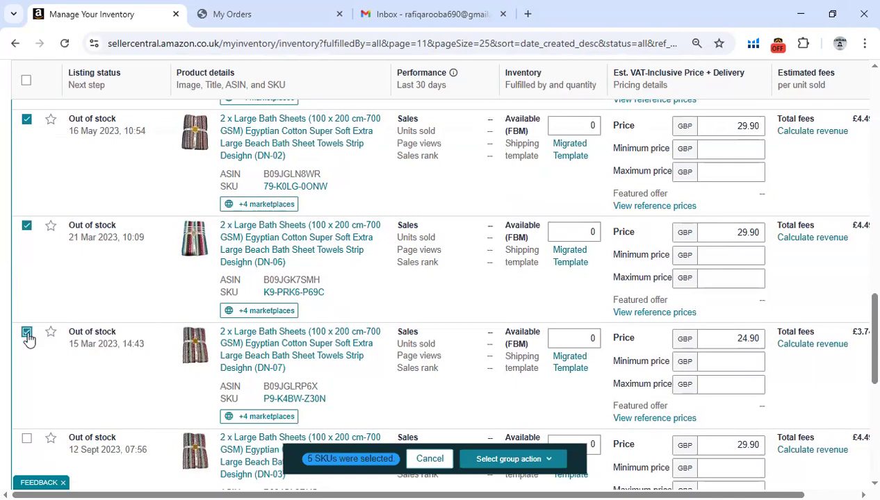
pyautogui.click(27, 439)
pyautogui.scroll(-3, 441, 292)
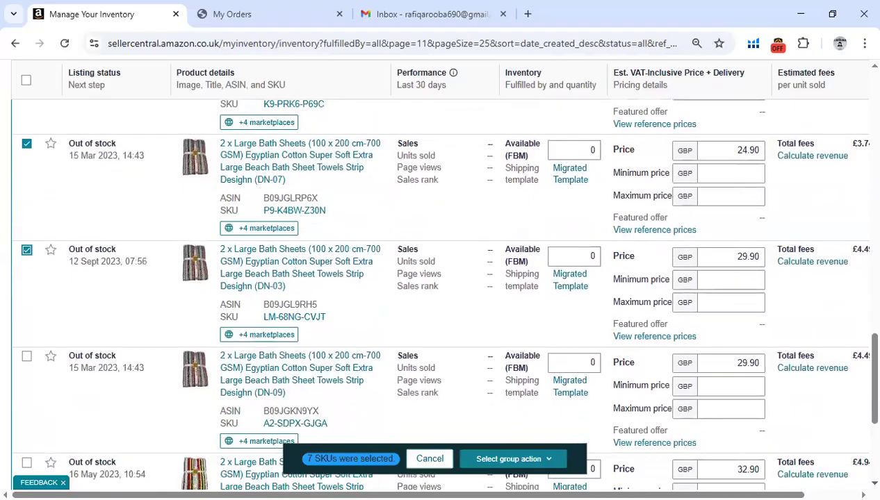
pyautogui.scroll(-2, 441, 291)
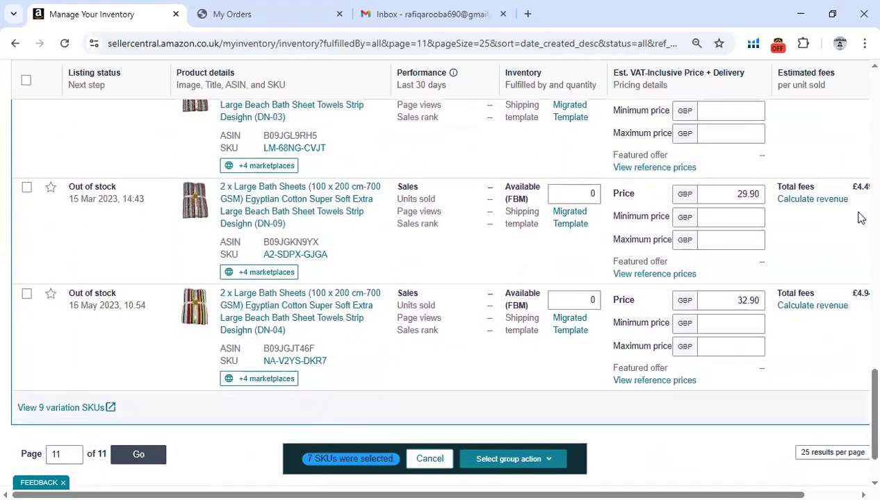
pyautogui.scroll(2, 861, 71)
pyautogui.scroll(5, 860, 71)
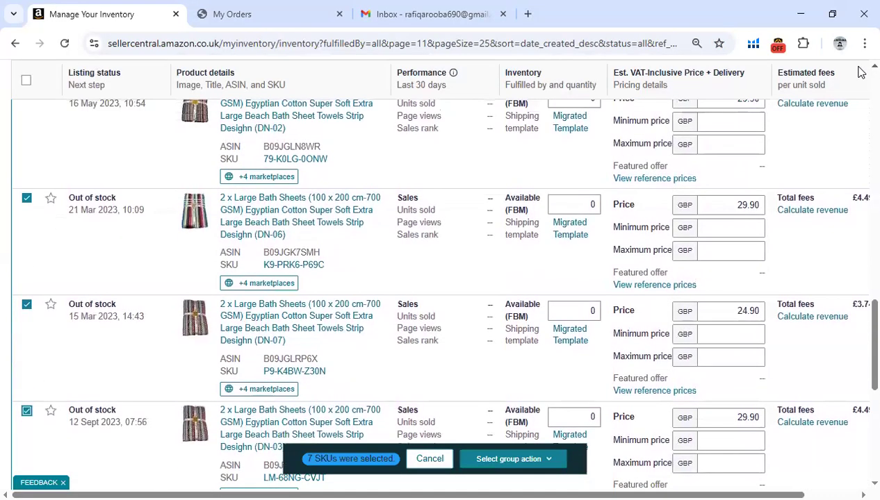
pyautogui.click(27, 411)
pyautogui.click(28, 309)
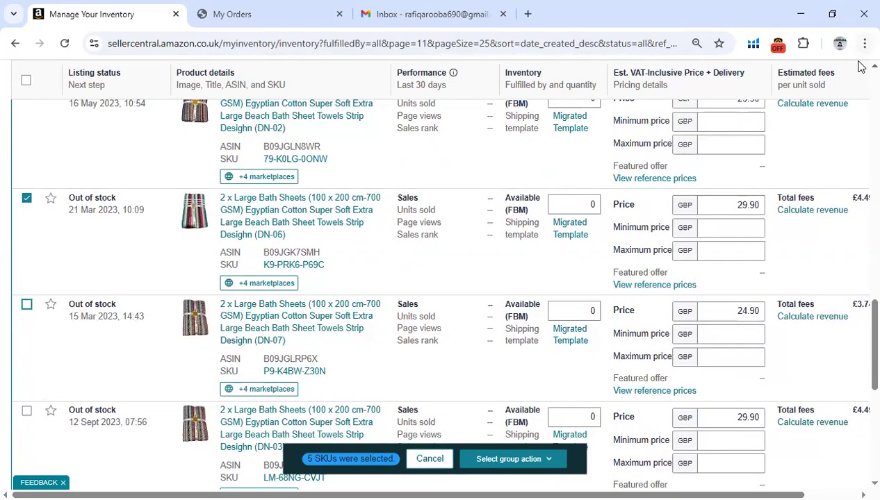
# Apply the group action Change to Fulfilled by Amazon to the five selected bath sheet listings
pyautogui.scroll(6, 860, 67)
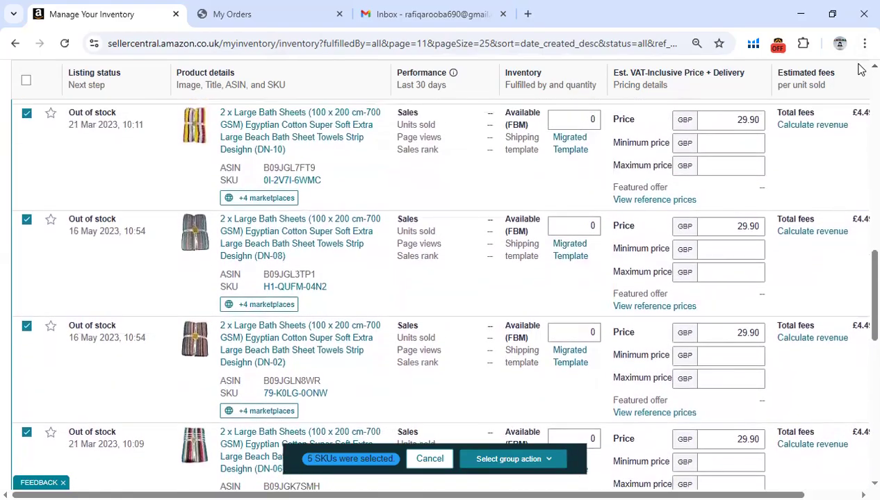
pyautogui.scroll(1, 860, 69)
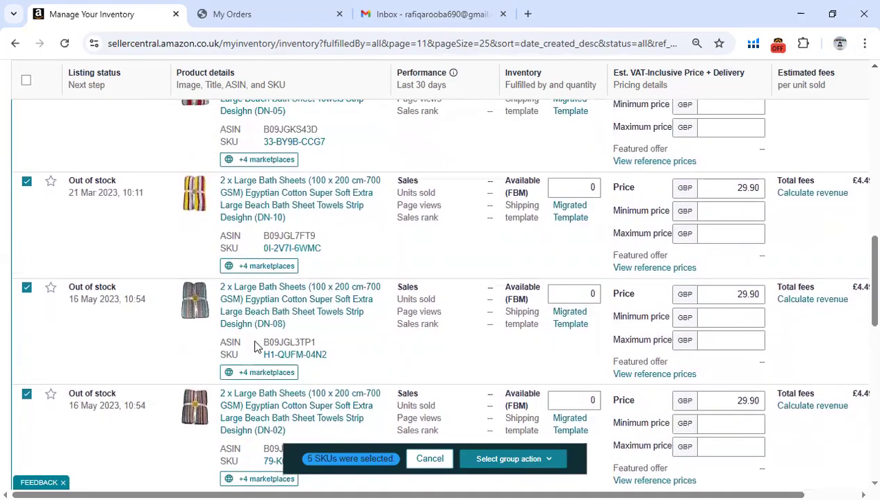
pyautogui.click(546, 465)
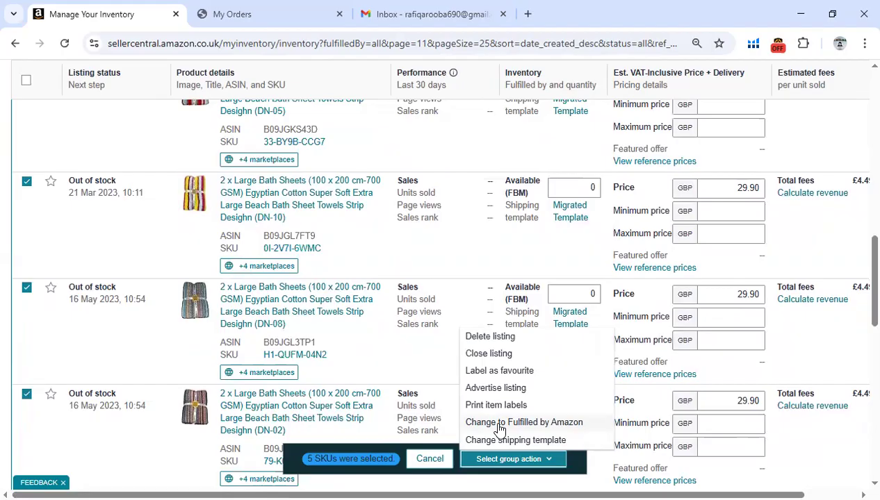
pyautogui.click(554, 424)
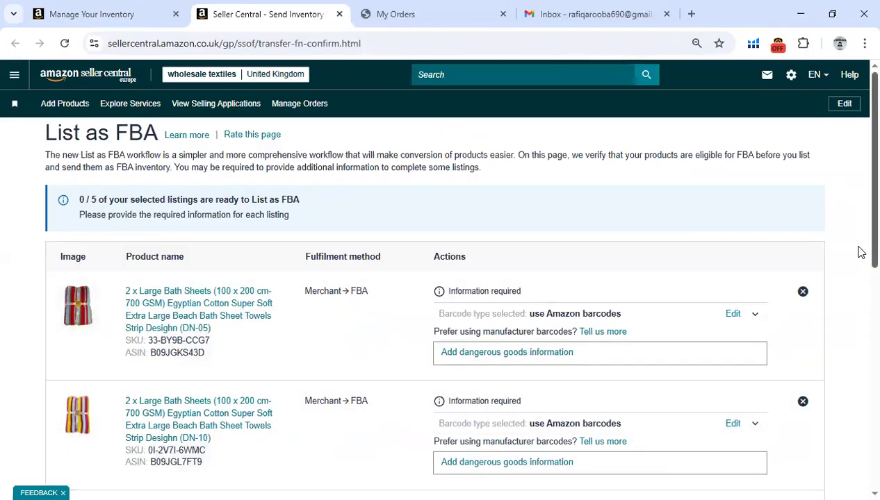
# Check the barcode type options of the DN-05 bath sheet listing and close them without changing the selection
pyautogui.scroll(-2, 860, 260)
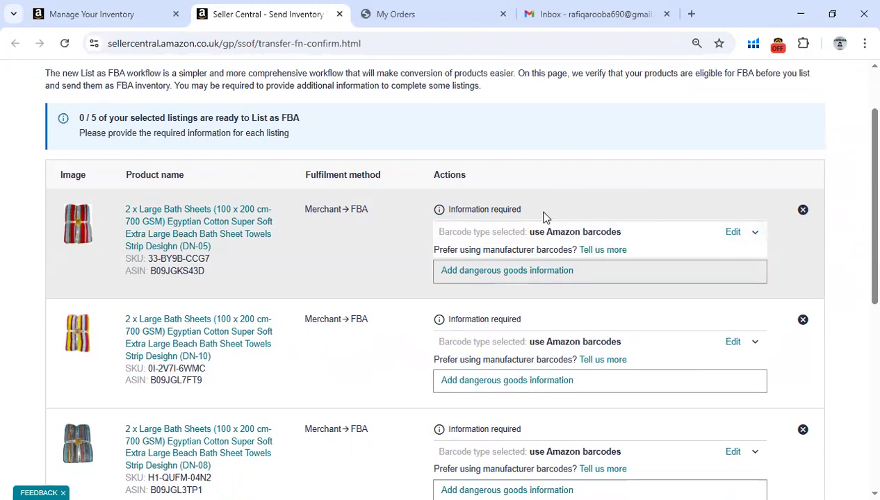
pyautogui.click(732, 234)
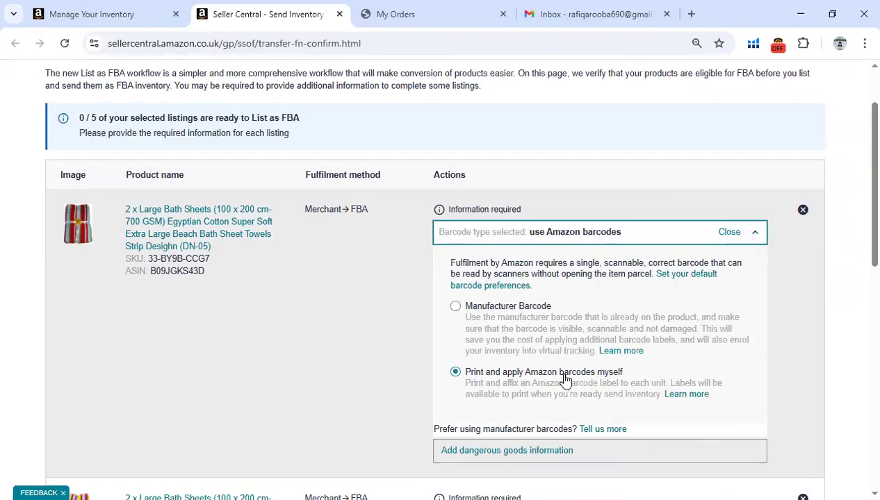
pyautogui.click(321, 393)
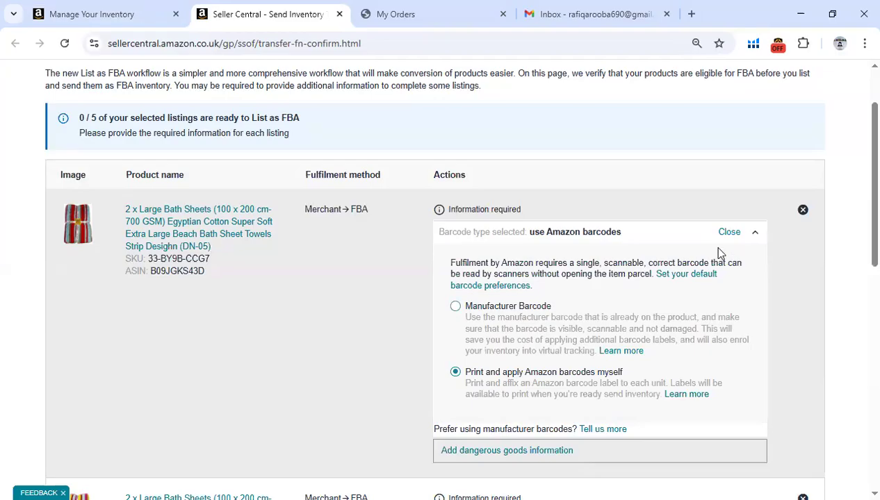
pyautogui.click(729, 232)
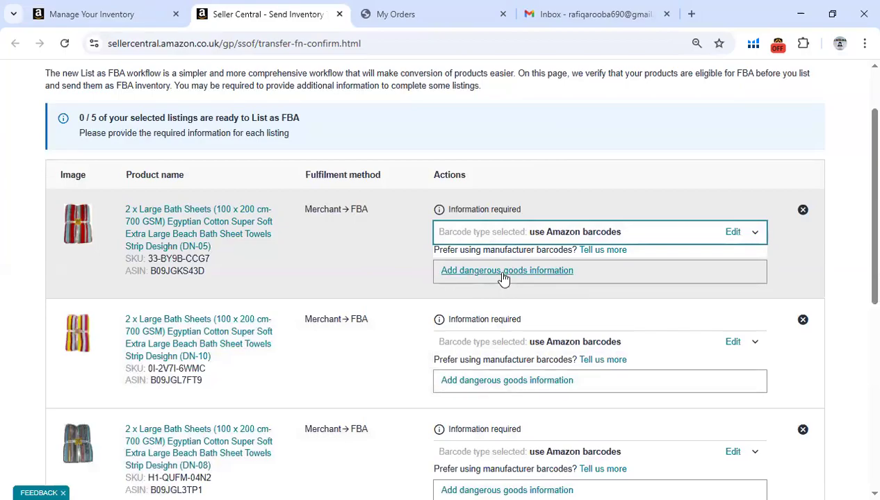
# Submit the dangerous goods information for the DN-05 bath sheets, answering No to batteries and No to regulated hazardous material
pyautogui.click(501, 276)
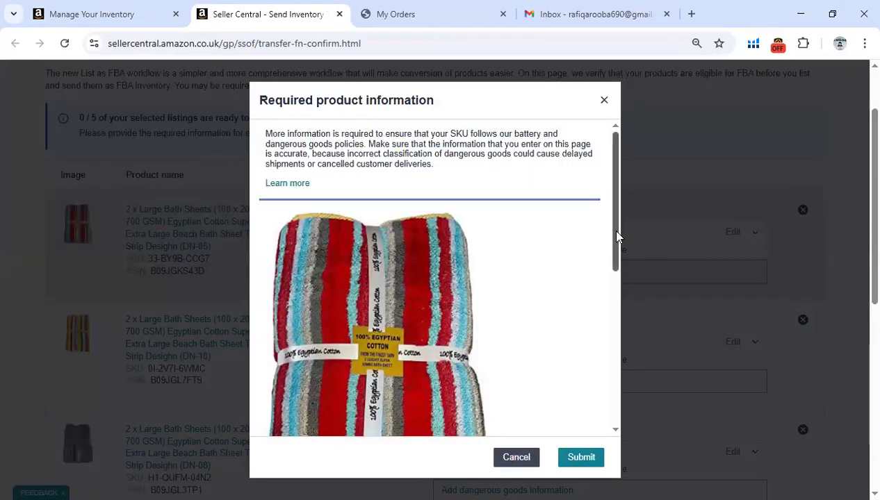
pyautogui.moveTo(613, 261); pyautogui.dragTo(624, 360)
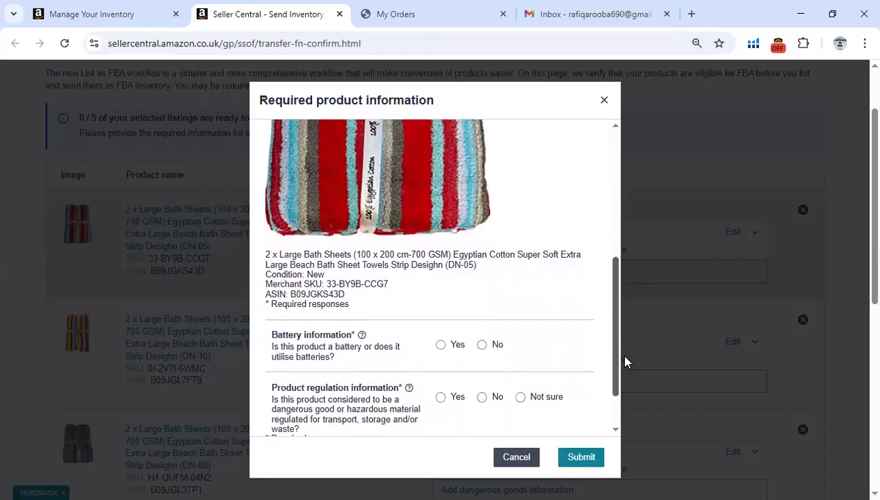
pyautogui.click(481, 346)
pyautogui.click(484, 400)
pyautogui.moveTo(618, 345); pyautogui.dragTo(617, 384)
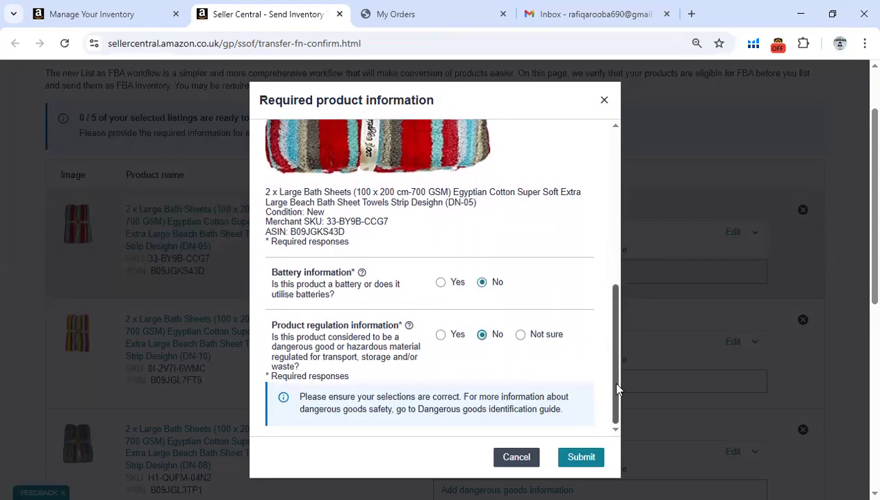
pyautogui.click(580, 458)
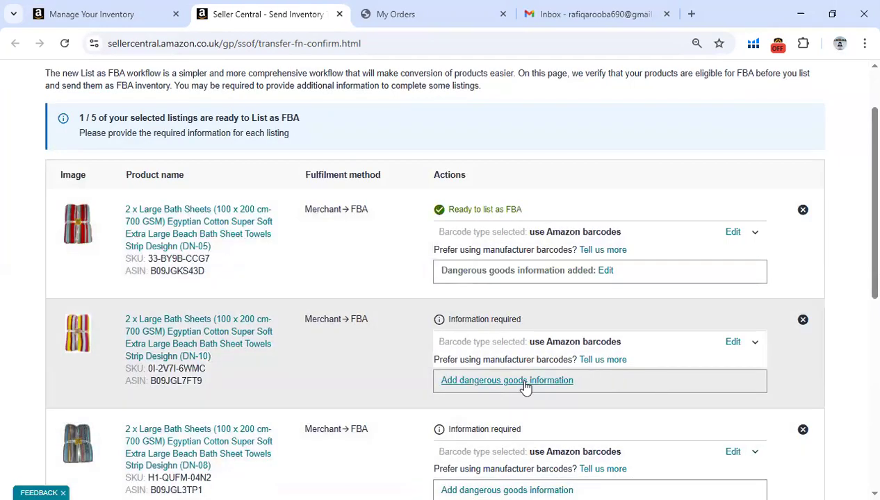
# Submit the dangerous goods information for the DN-10 bath sheets, answering No to batteries and No to regulated hazardous material
pyautogui.click(525, 384)
pyautogui.scroll(-2, 858, 243)
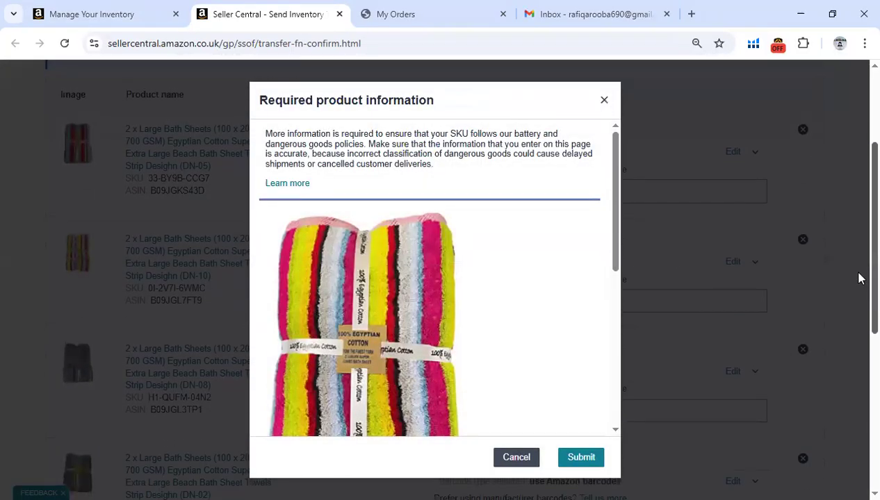
pyautogui.moveTo(616, 235); pyautogui.dragTo(608, 341)
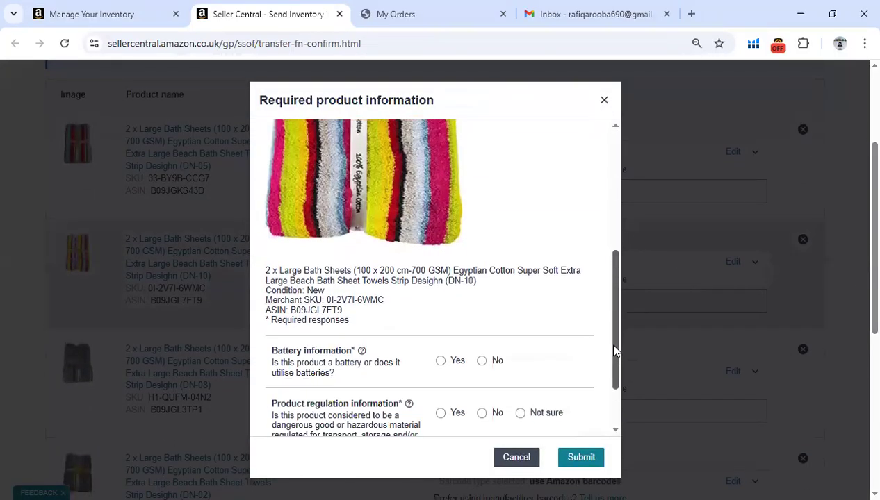
pyautogui.click(482, 361)
pyautogui.click(481, 414)
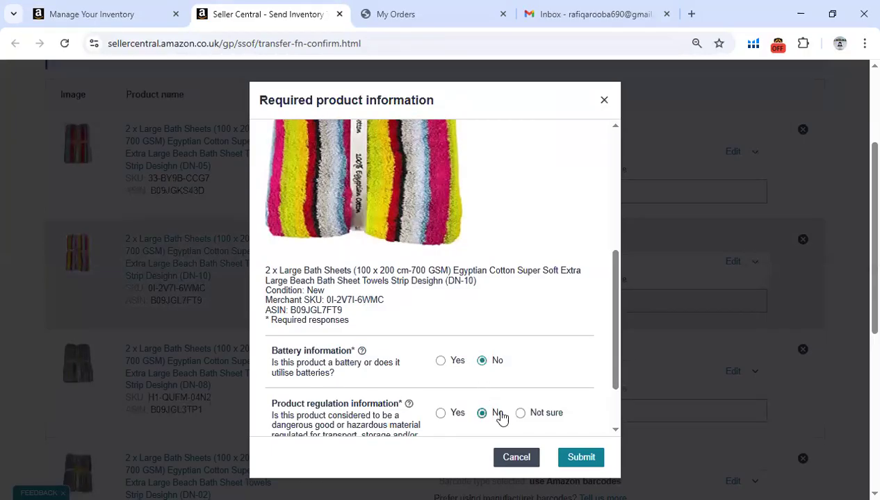
pyautogui.click(577, 458)
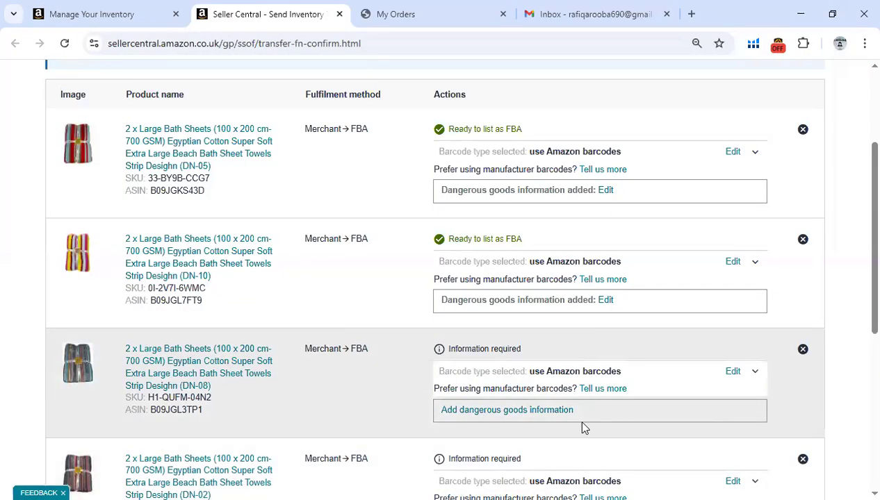
# Submit the dangerous goods information for the DN-08 bath sheets, answering No to batteries and No to regulated hazardous material
pyautogui.click(512, 411)
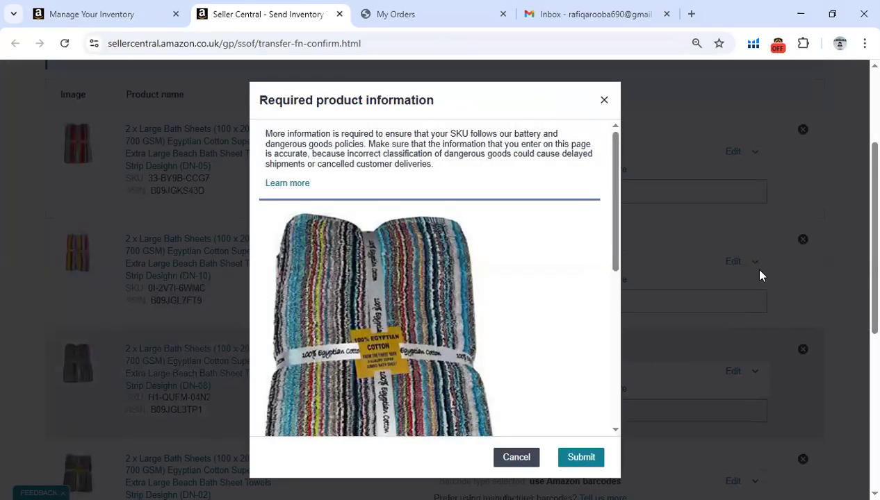
pyautogui.moveTo(612, 247); pyautogui.dragTo(593, 384)
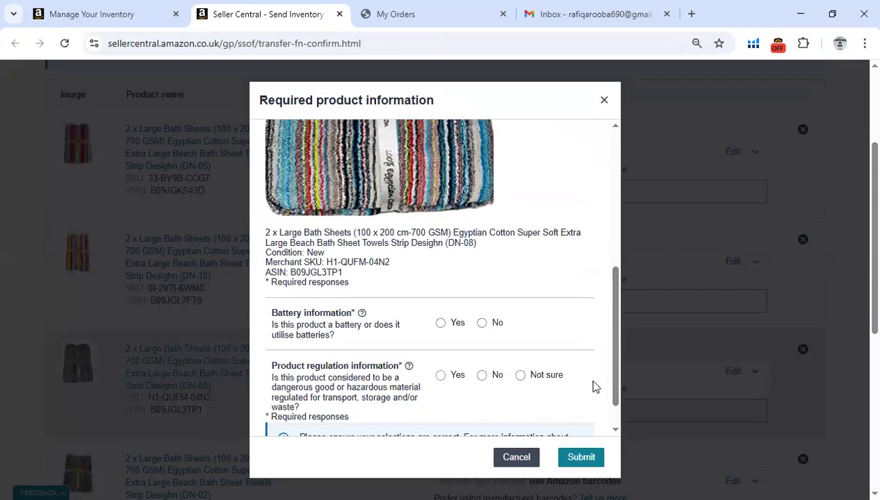
pyautogui.click(481, 324)
pyautogui.click(483, 376)
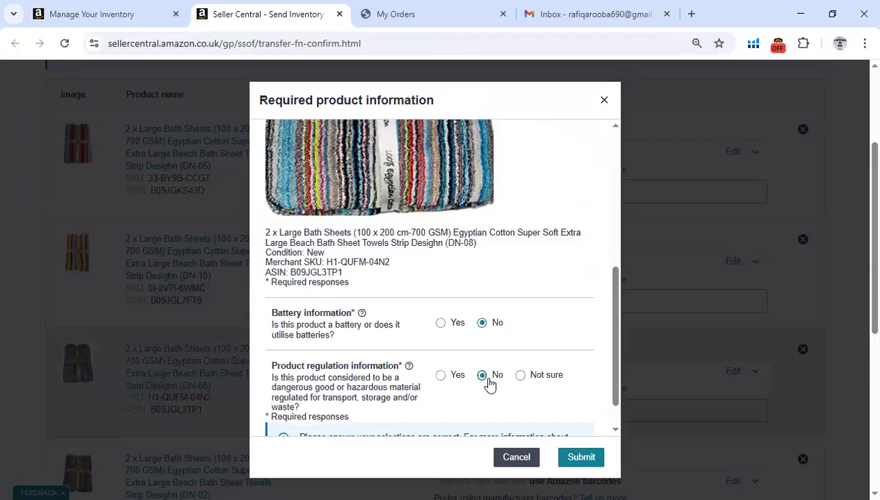
pyautogui.moveTo(613, 381); pyautogui.dragTo(614, 418)
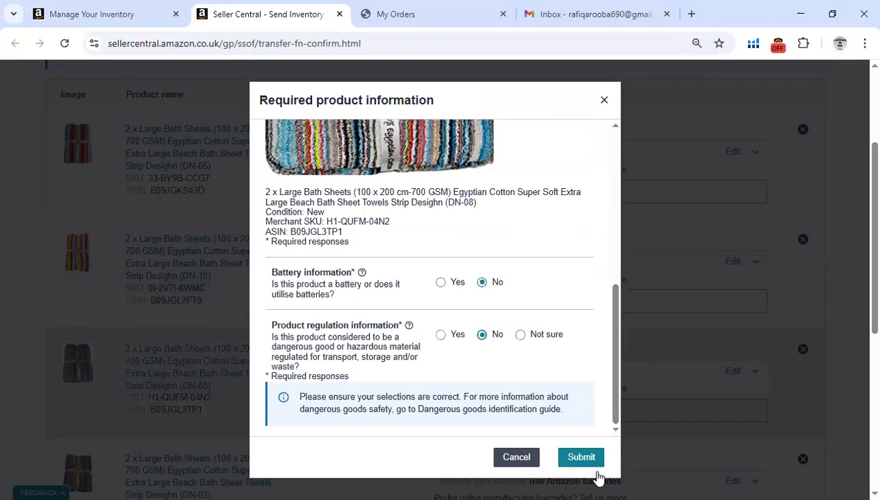
pyautogui.click(579, 458)
# Submit the dangerous goods information for the DN-02 bath sheets, answering No to batteries and No to regulated hazardous material
pyautogui.scroll(-3, 859, 299)
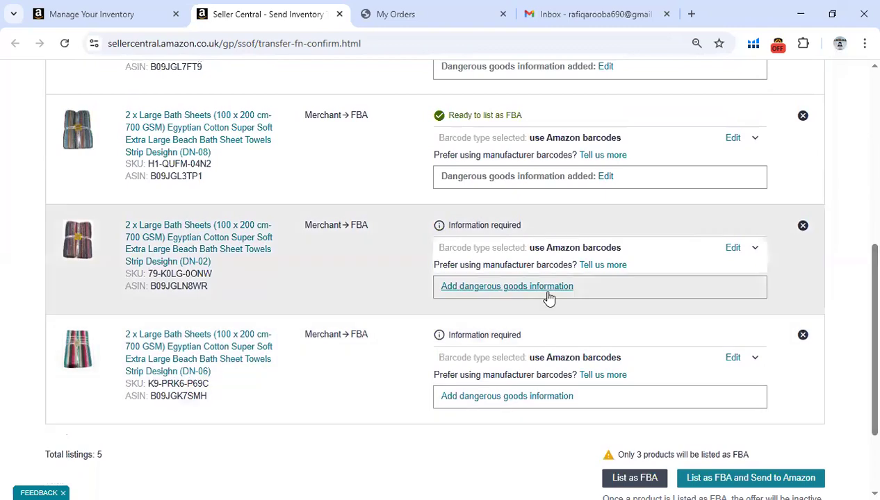
pyautogui.click(528, 288)
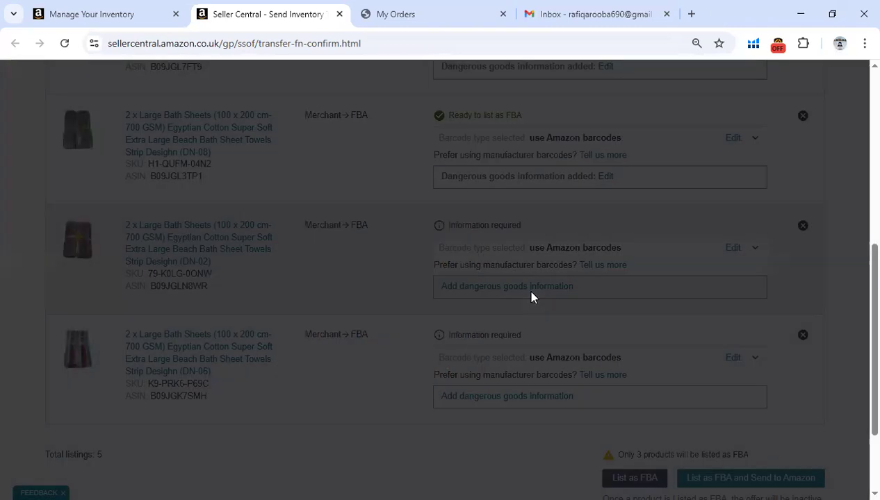
pyautogui.moveTo(612, 244); pyautogui.dragTo(611, 384)
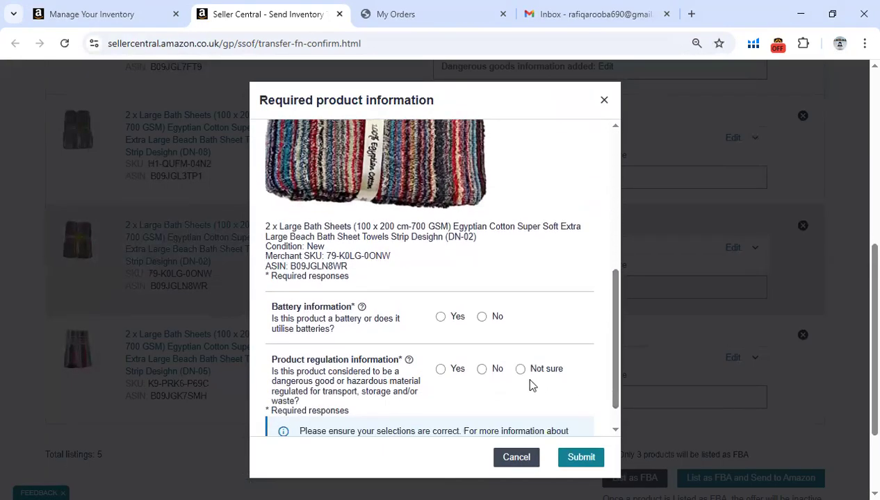
pyautogui.click(481, 317)
pyautogui.click(482, 369)
pyautogui.click(580, 457)
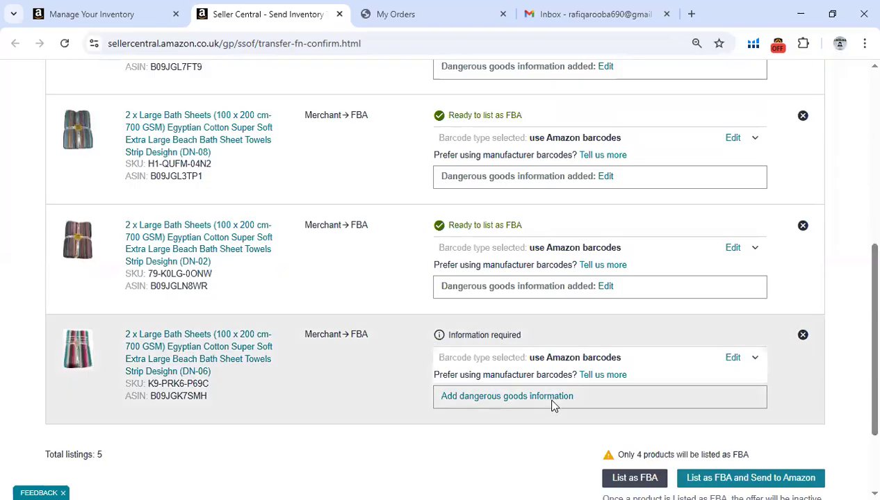
# Submit the dangerous goods information for the DN-06 bath sheets, answering No to batteries and No to regulated hazardous material
pyautogui.click(526, 398)
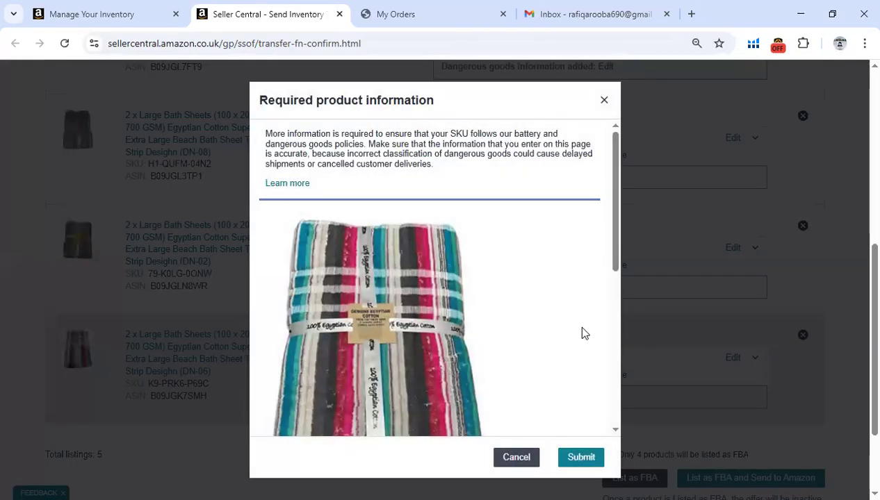
pyautogui.moveTo(619, 266); pyautogui.dragTo(628, 412)
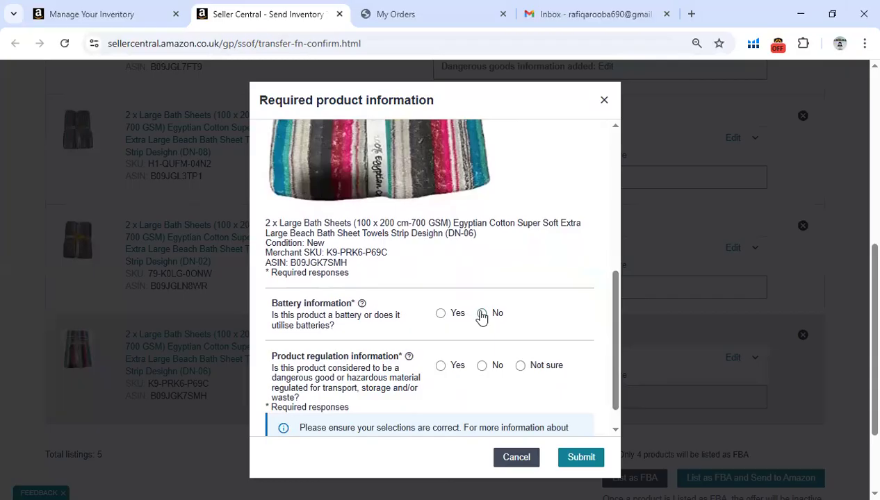
pyautogui.click(481, 366)
pyautogui.click(482, 314)
pyautogui.click(580, 457)
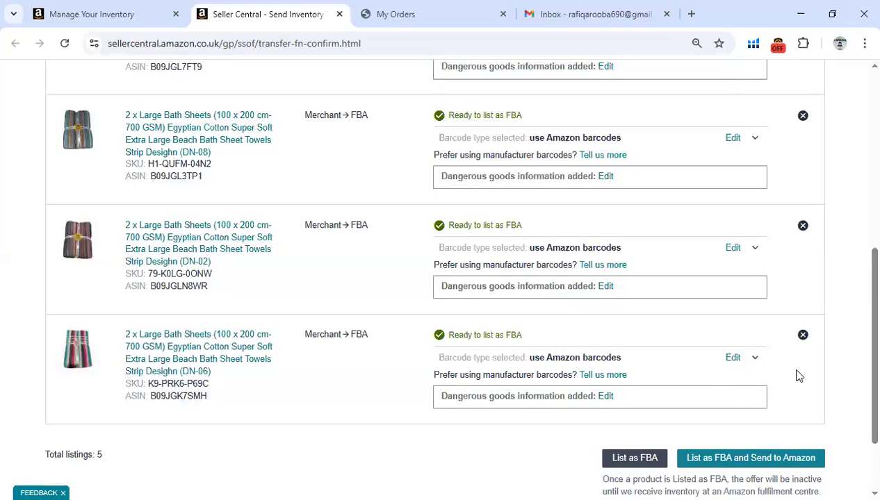
pyautogui.scroll(-1, 859, 375)
pyautogui.scroll(3, 859, 313)
pyautogui.rightClick(860, 291)
pyautogui.click(860, 289)
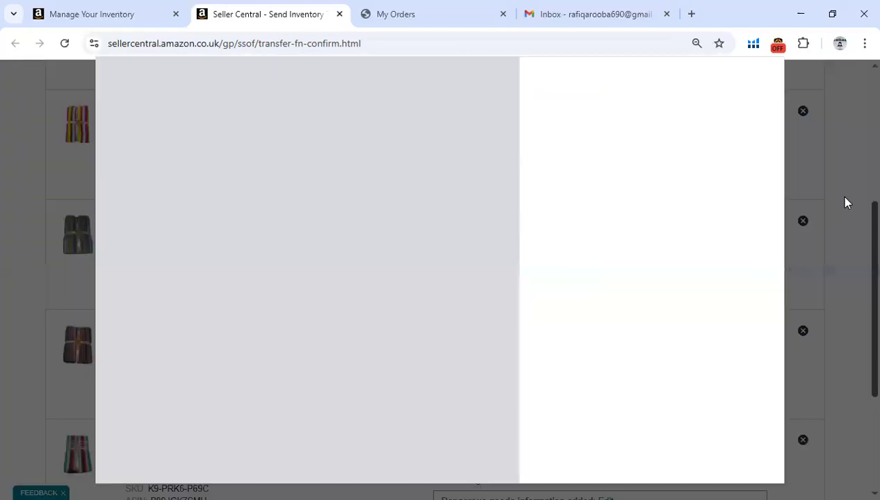
pyautogui.click(741, 454)
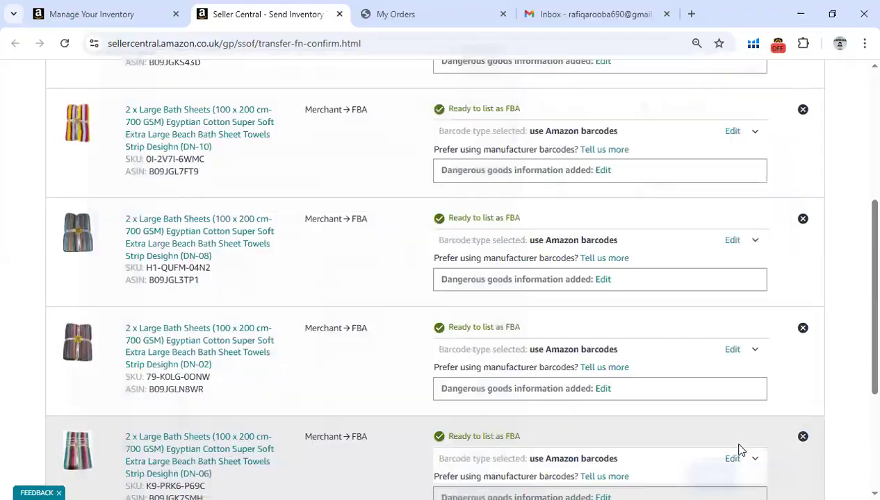
# Review the five converted bath sheet listings and list them as FBA and send to Amazon
pyautogui.scroll(2, 860, 240)
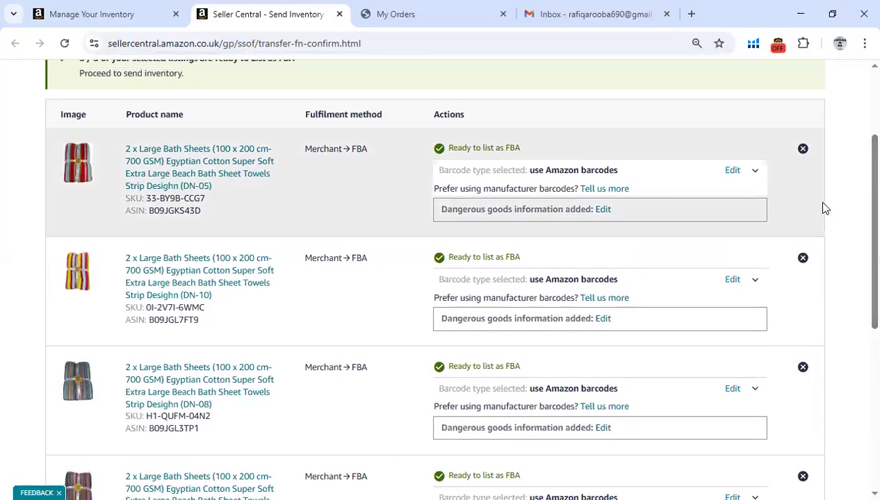
pyautogui.scroll(-3, 859, 222)
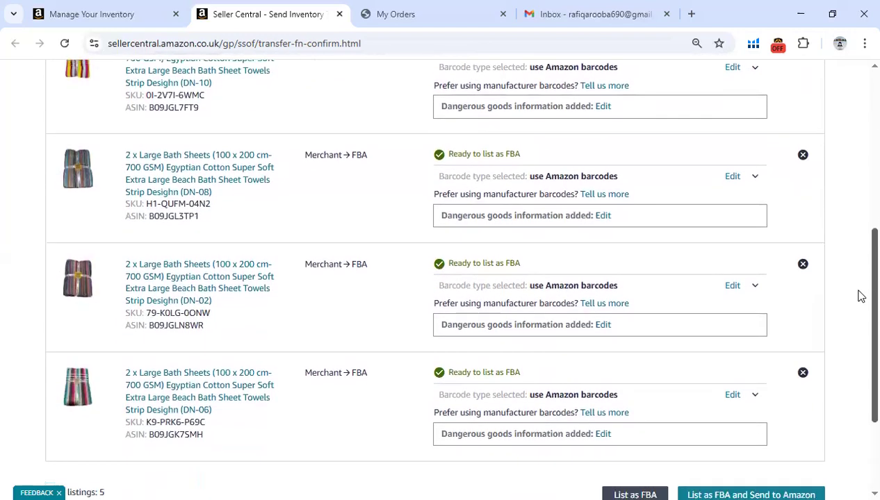
pyautogui.scroll(-1, 860, 313)
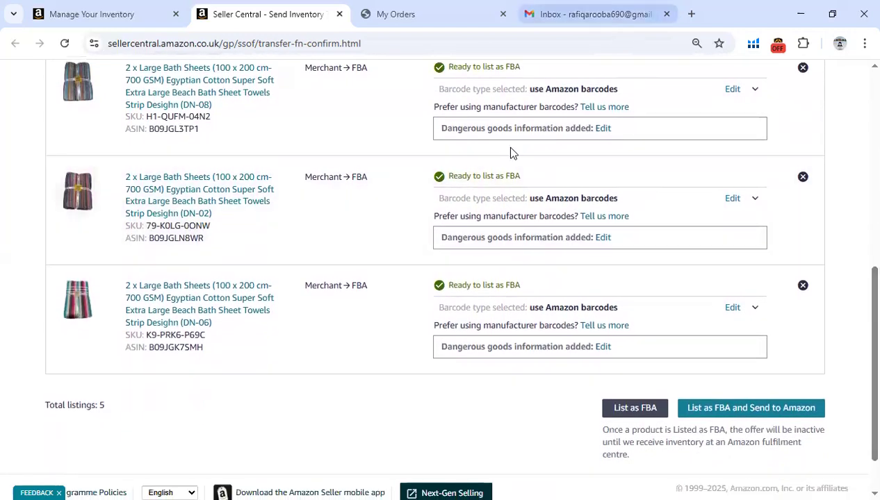
pyautogui.click(740, 415)
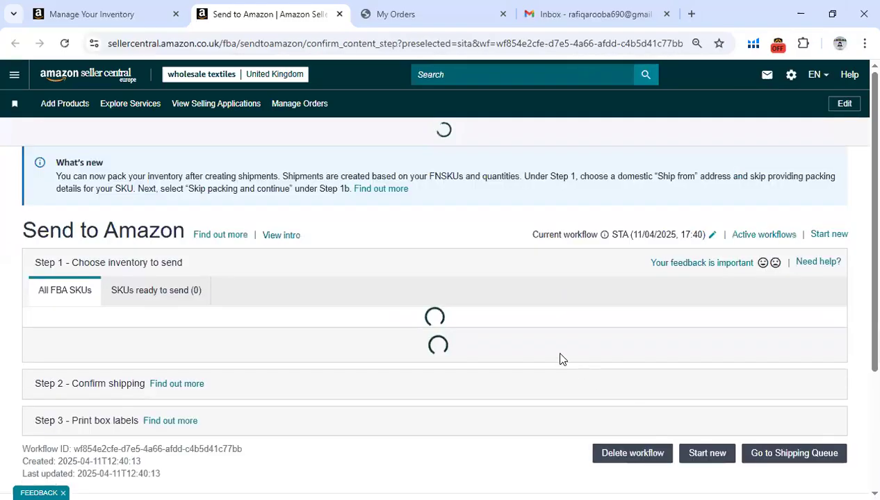
# Create a new packing template for the DN-05 bath sheets and name it "2 x Large Bath Sheets", copied from the product title
pyautogui.scroll(-2, 559, 356)
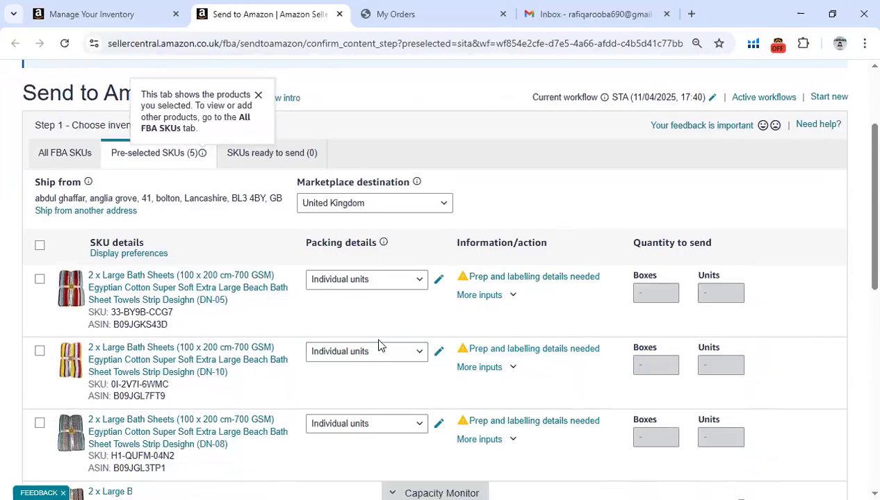
pyautogui.click(414, 283)
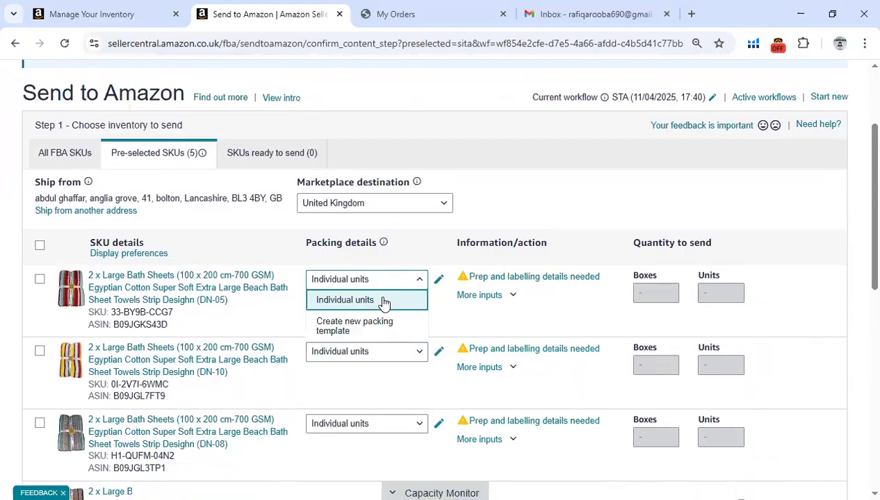
pyautogui.click(349, 327)
pyautogui.click(169, 218)
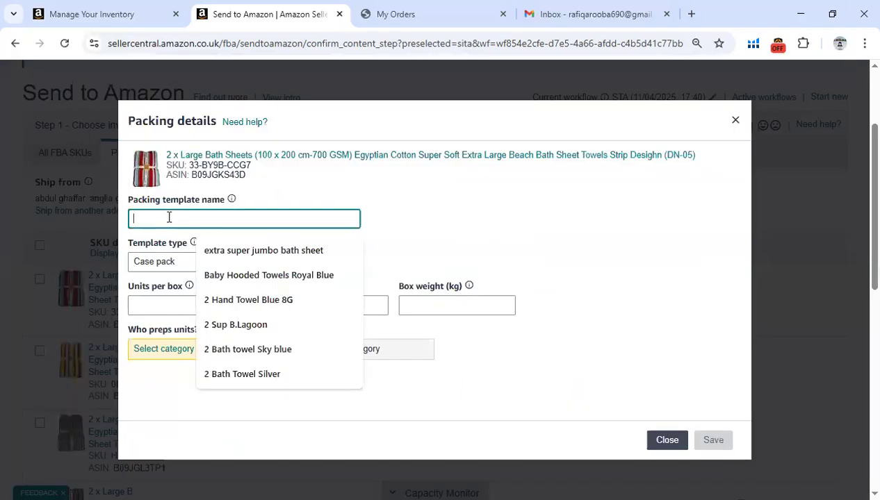
pyautogui.click(173, 155)
pyautogui.moveTo(167, 155); pyautogui.dragTo(254, 162)
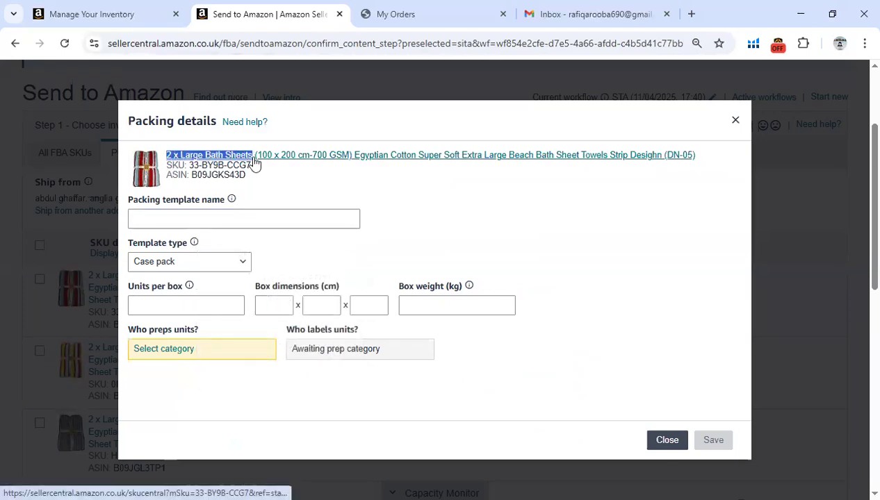
pyautogui.rightClick(255, 161)
pyautogui.click(256, 291)
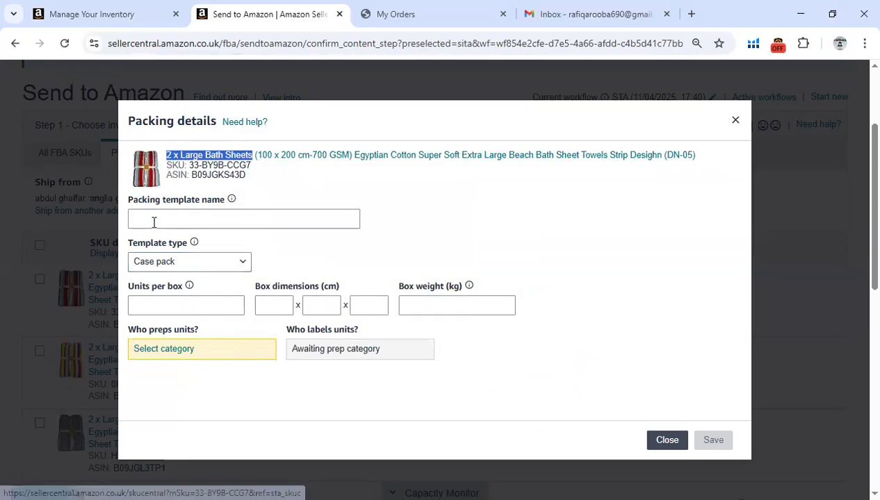
pyautogui.click(154, 222)
pyautogui.hotkey('ctrl', 'v')
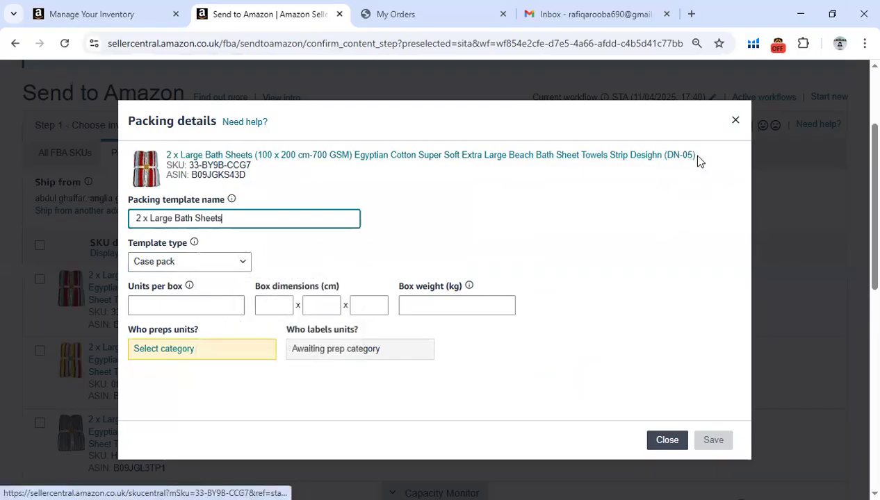
# Append the design code "(DN-05)" from the product title to the packing template name
pyautogui.moveTo(694, 155); pyautogui.dragTo(666, 156)
pyautogui.rightClick(667, 156)
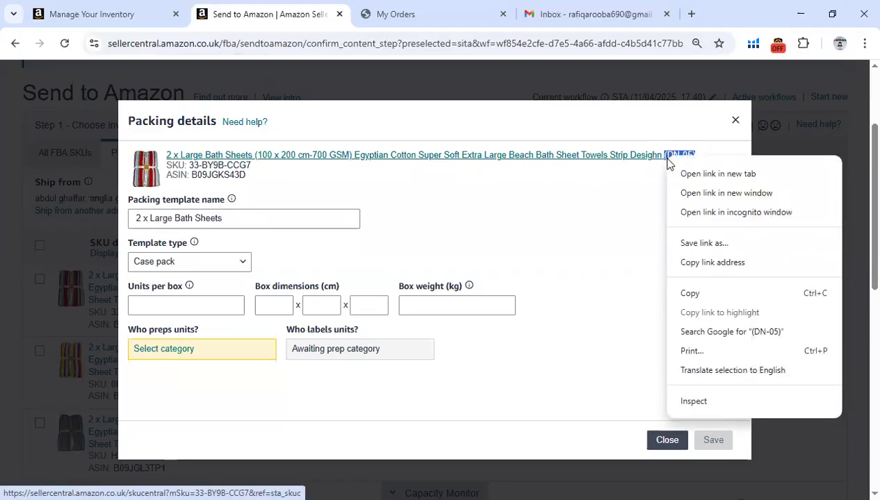
pyautogui.click(685, 294)
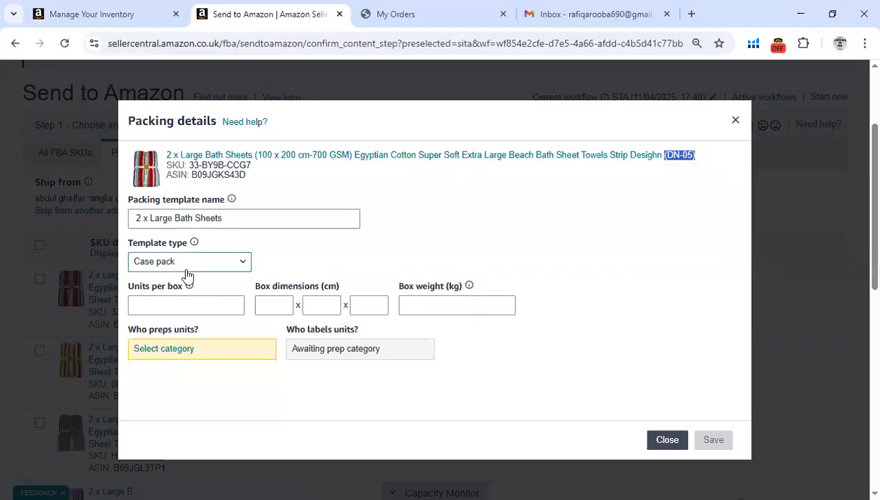
pyautogui.click(249, 225)
pyautogui.hotkey('ctrl', 'v')
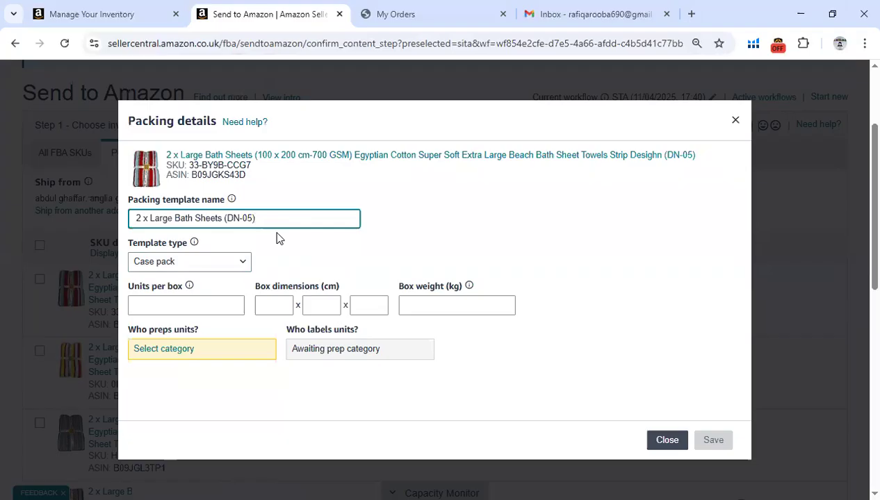
pyautogui.click(481, 235)
pyautogui.scroll(-1, 405, 243)
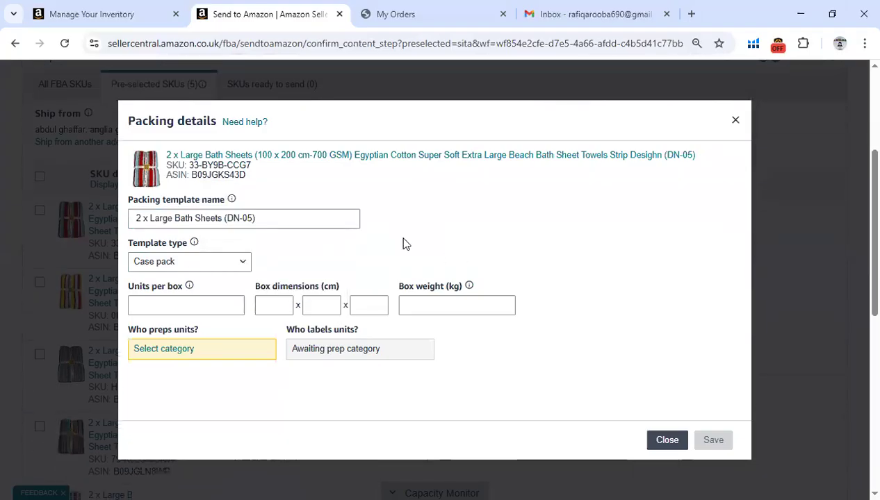
# Set the DN-05 packing template to 10 units per box with box dimensions of 30 x 25 x 25 cm
pyautogui.click(163, 303)
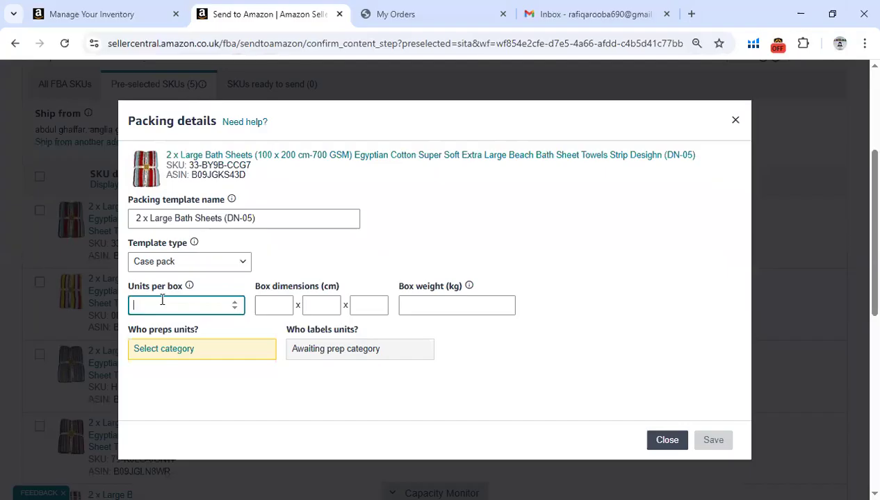
pyautogui.write('10')
pyautogui.click(426, 374)
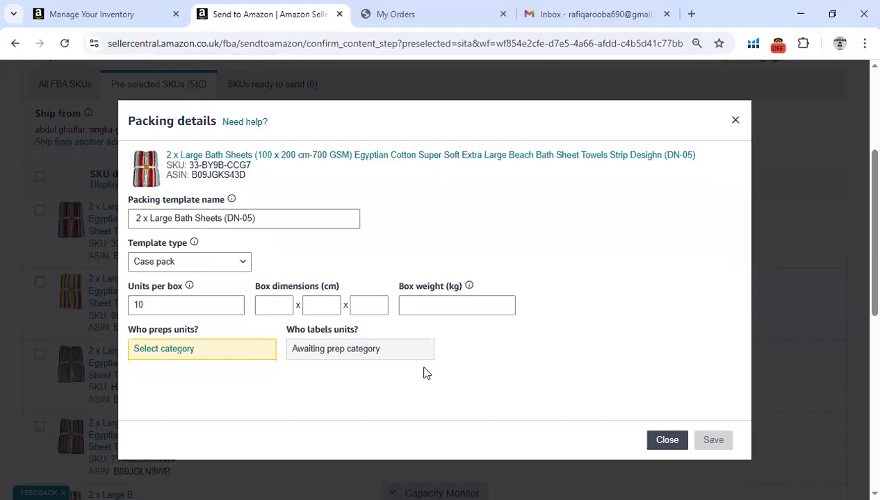
pyautogui.click(268, 304)
pyautogui.write('30')
pyautogui.click(311, 304)
pyautogui.write('25')
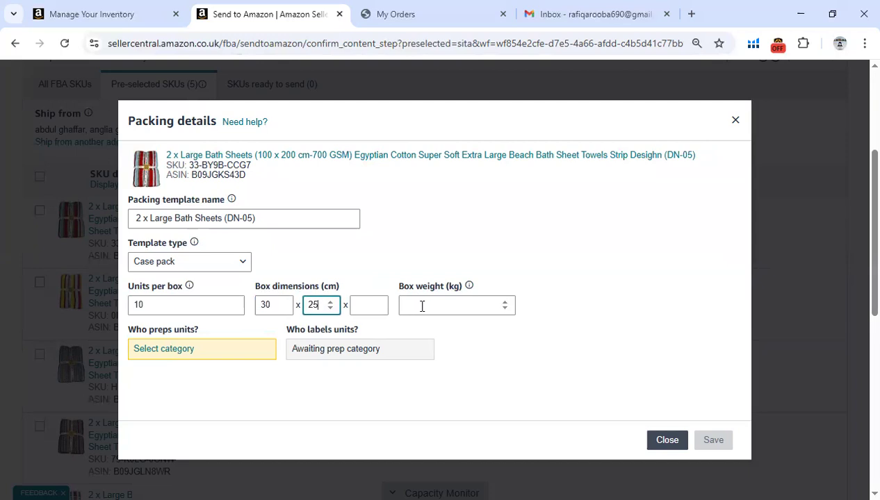
pyautogui.click(366, 305)
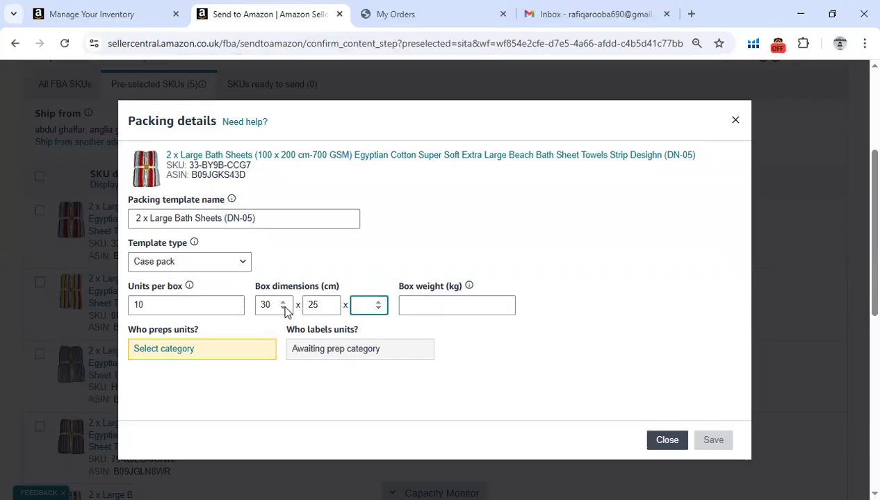
pyautogui.write('25')
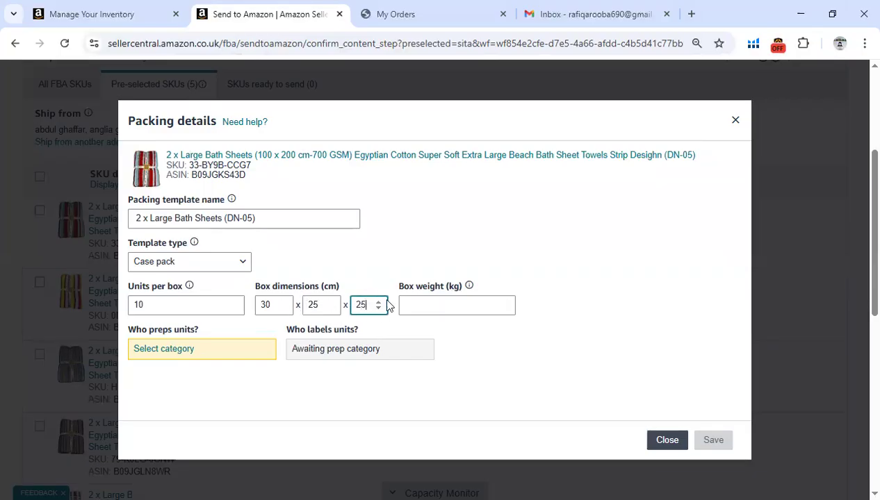
# Set the box weight in the DN-05 packing template to 15 kg
pyautogui.click(448, 302)
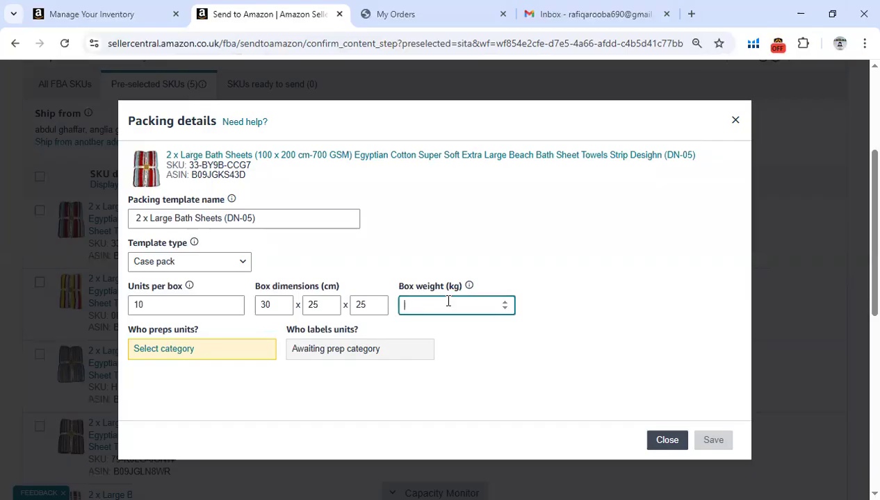
pyautogui.write('20')
pyautogui.press('BackSpace')
pyautogui.press('BackSpace')
pyautogui.write('15')
pyautogui.click(486, 349)
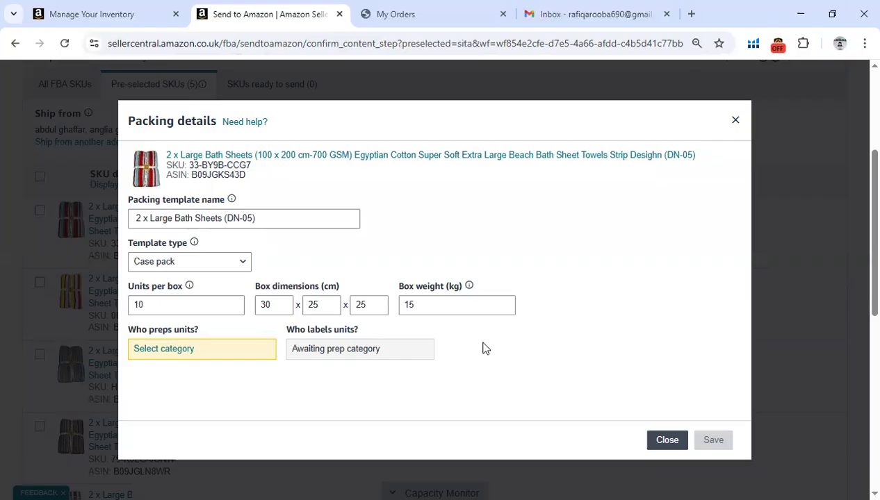
# Choose "No prep needed" as the prep category for the DN-05 bath sheets and save it
pyautogui.click(156, 353)
pyautogui.click(348, 267)
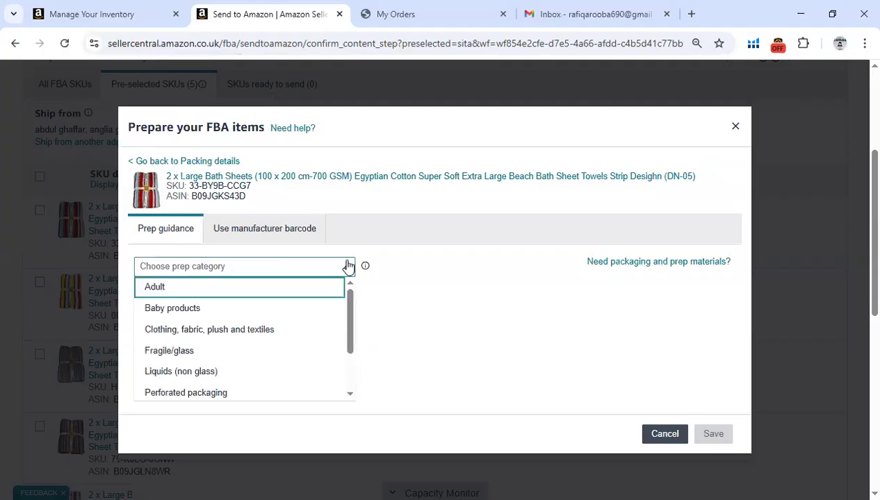
pyautogui.scroll(-1, 351, 347)
pyautogui.moveTo(349, 348); pyautogui.dragTo(355, 387)
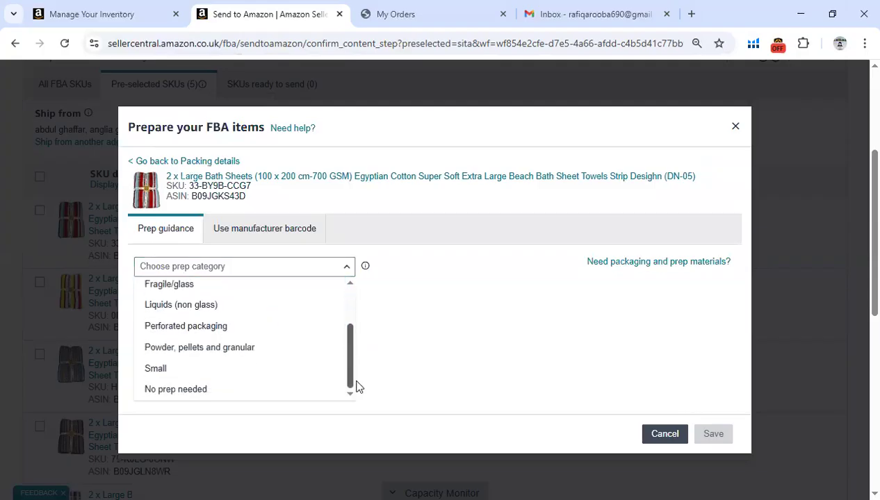
pyautogui.click(195, 391)
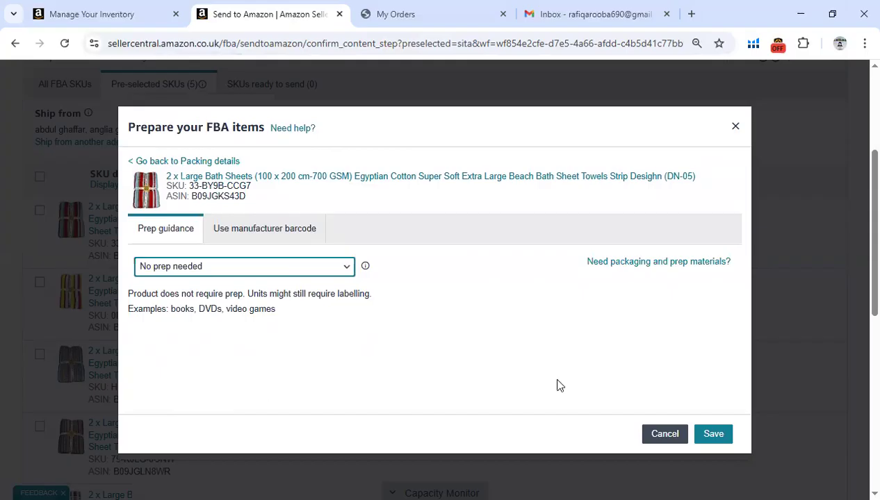
pyautogui.click(712, 435)
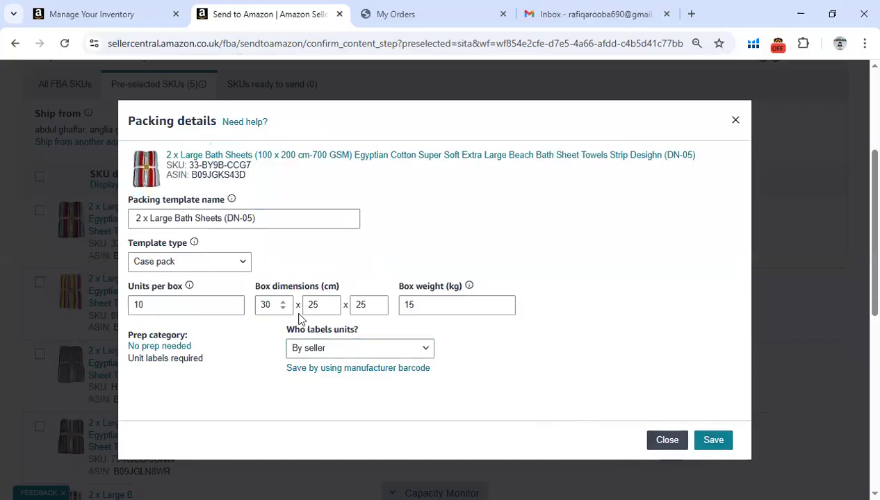
# Have the units labelled by the seller and try to save the DN-05 packing template
pyautogui.click(361, 349)
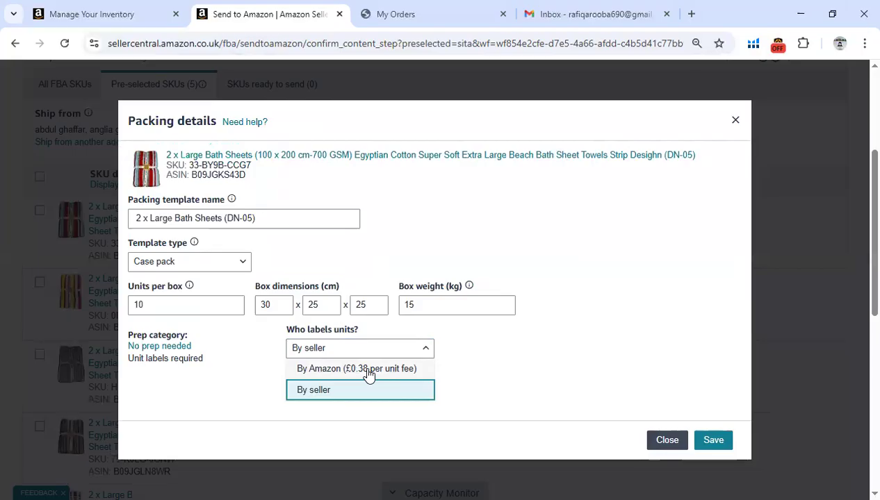
pyautogui.click(320, 388)
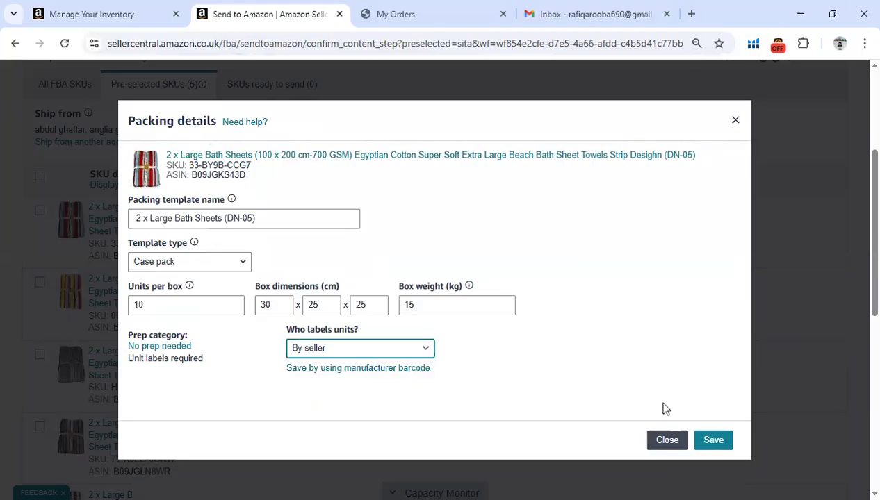
pyautogui.click(706, 443)
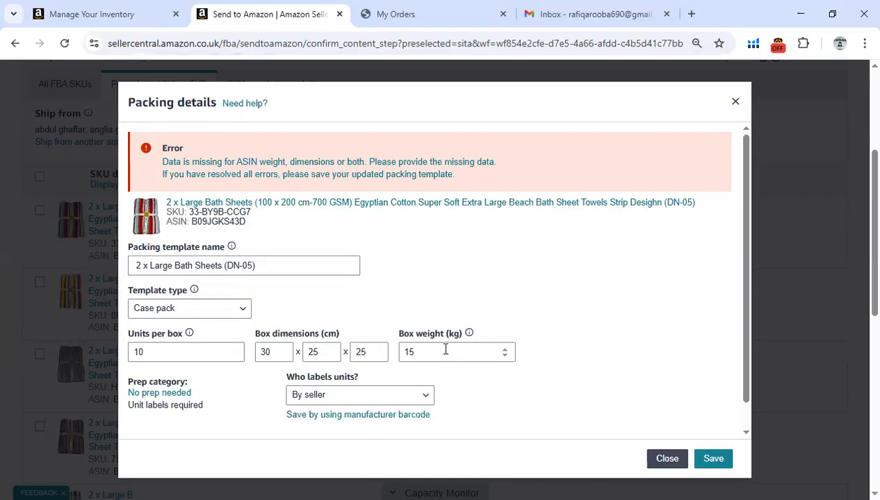
pyautogui.click(358, 162)
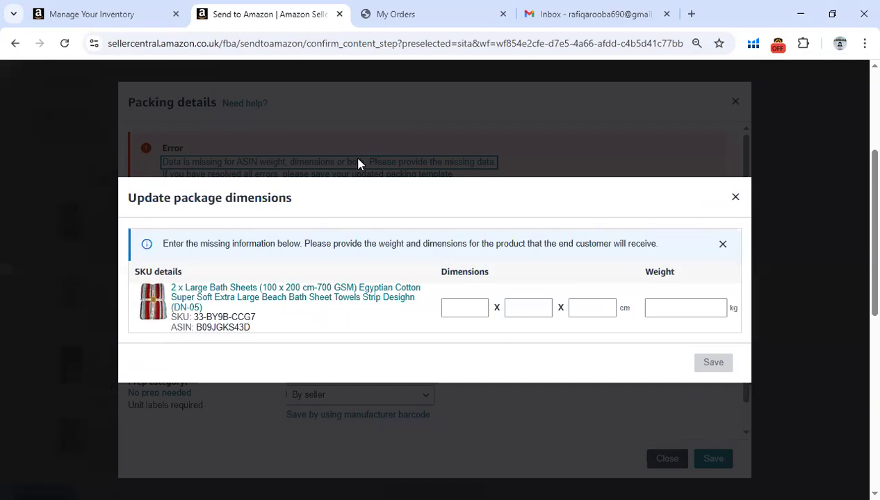
pyautogui.click(454, 308)
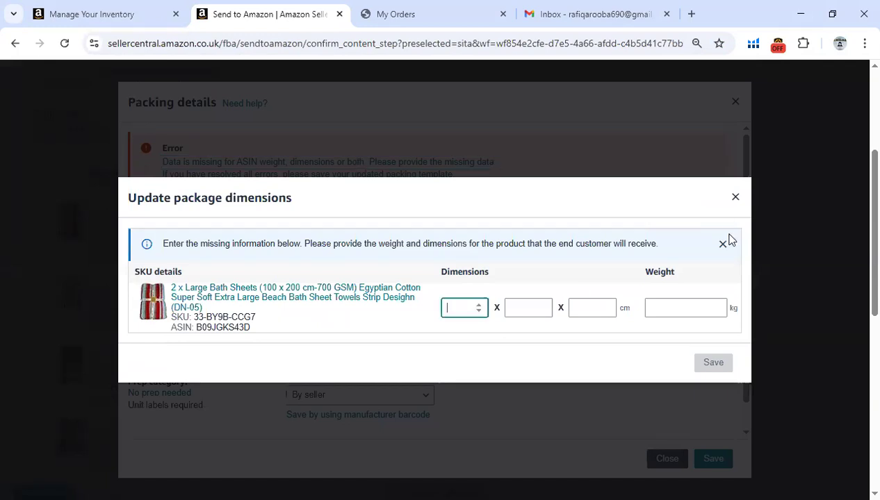
pyautogui.click(736, 198)
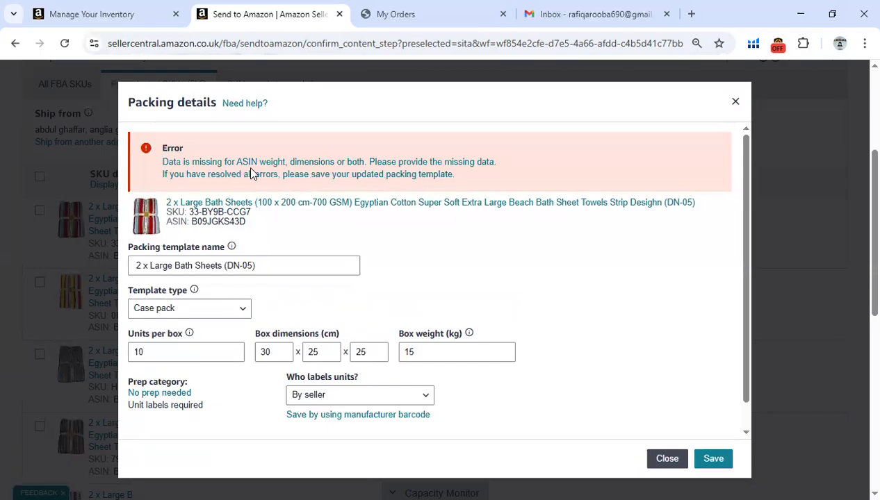
# Provide the missing package dimensions for the DN-05 bath sheets as 15 x 14 x 10 cm
pyautogui.click(347, 164)
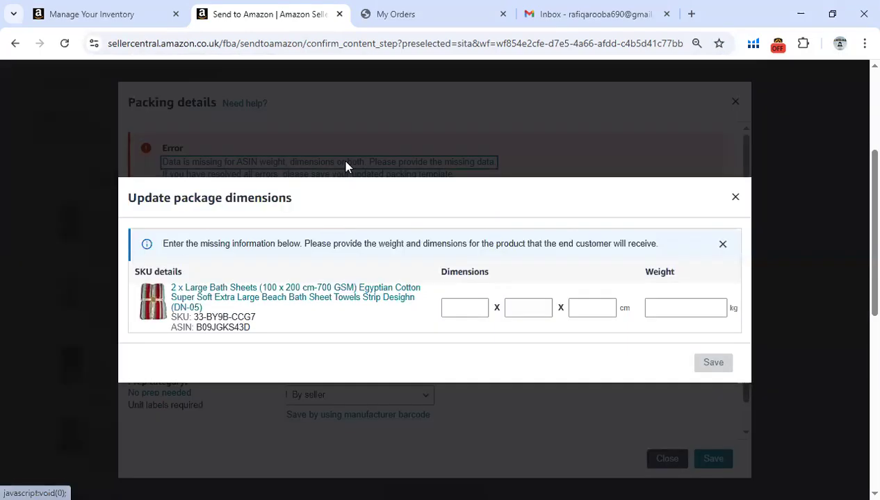
pyautogui.click(457, 304)
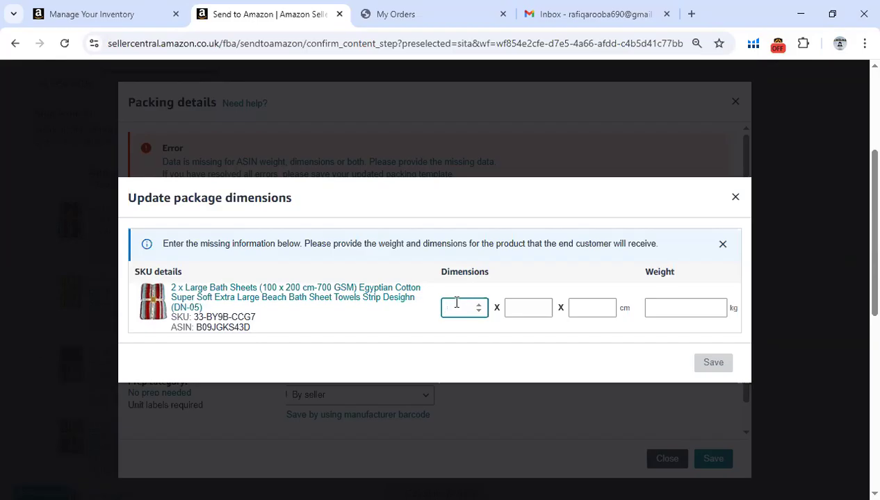
pyautogui.write('15')
pyautogui.click(522, 312)
pyautogui.write('1')
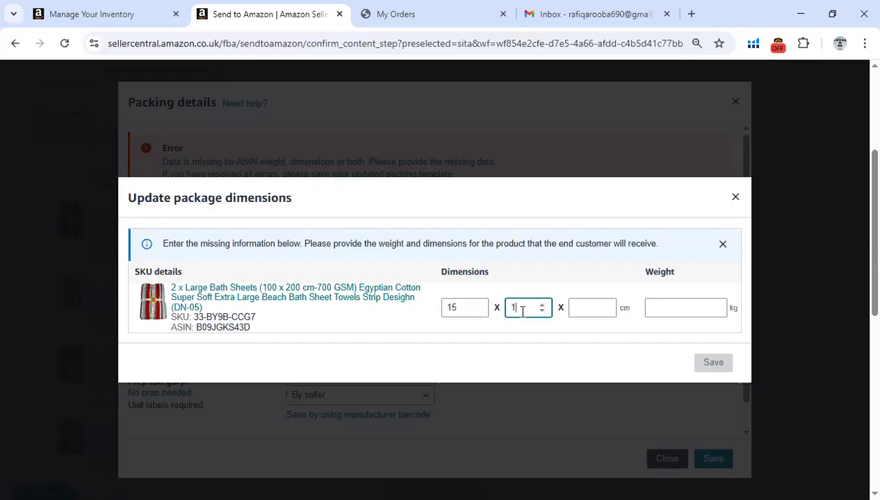
pyautogui.write('4')
pyautogui.press('Tab')
pyautogui.write('10')
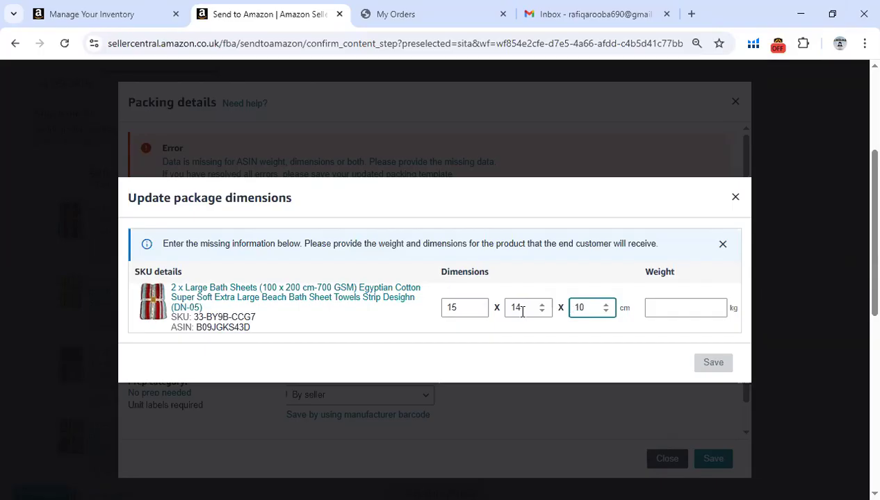
# Set the DN-05 package weight to 1.5 kg and save the package details
pyautogui.click(696, 308)
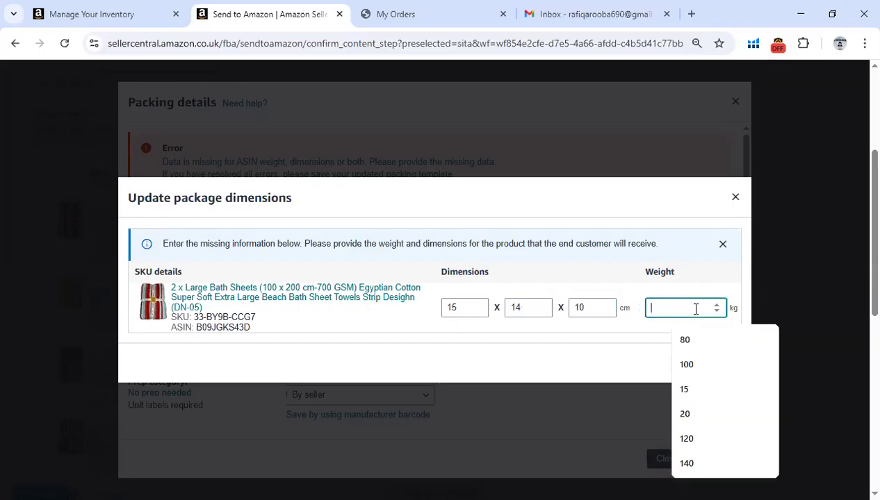
pyautogui.write('1')
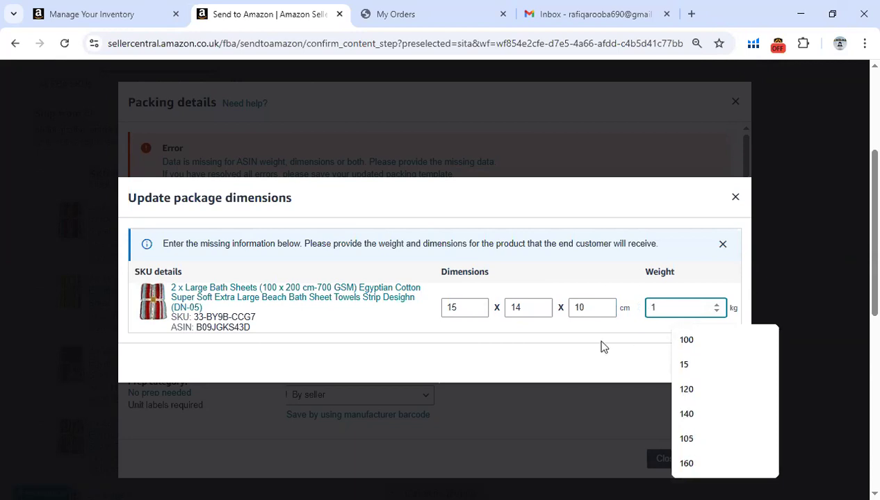
pyautogui.write('.5')
pyautogui.click(537, 368)
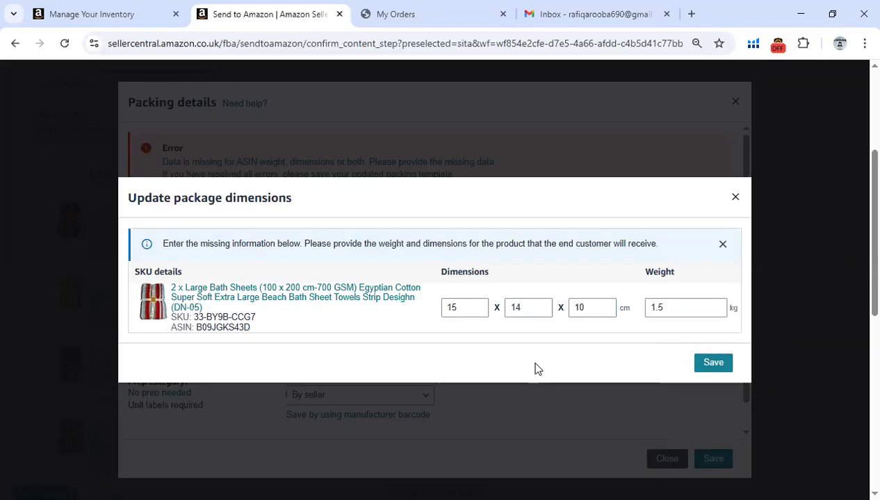
pyautogui.click(702, 367)
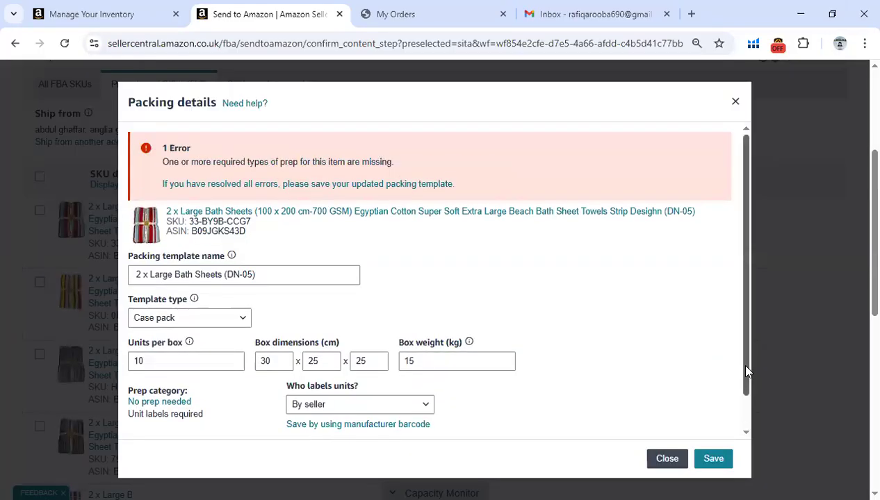
# Save the updated DN-05 packing template and select it as the packing details for the DN-05 bath sheets
pyautogui.moveTo(741, 361); pyautogui.dragTo(748, 418)
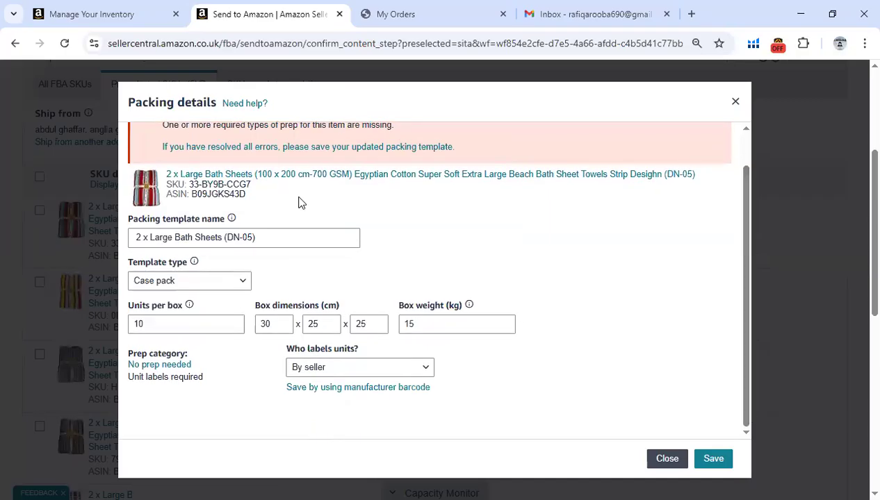
pyautogui.click(219, 154)
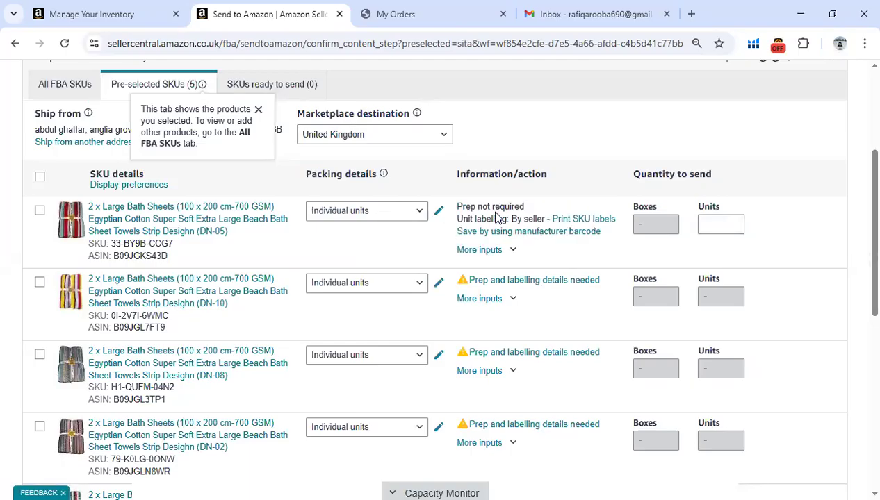
pyautogui.click(415, 218)
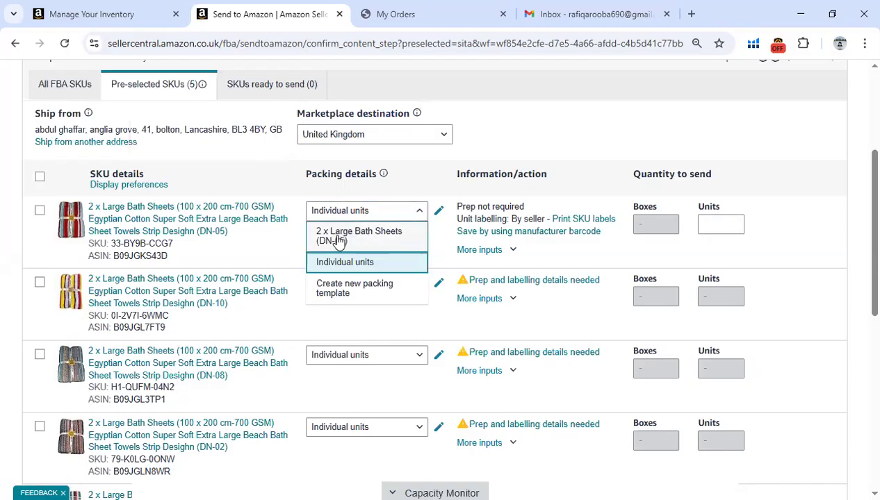
pyautogui.click(422, 218)
pyautogui.click(422, 218)
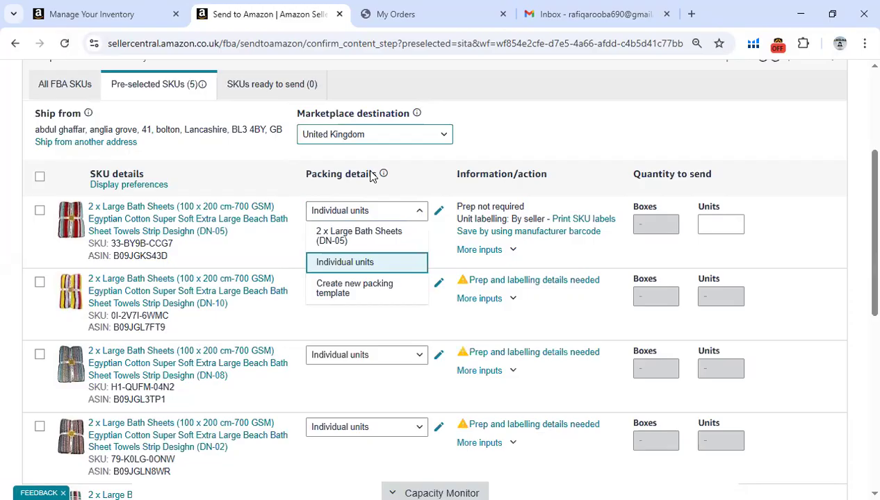
pyautogui.click(380, 234)
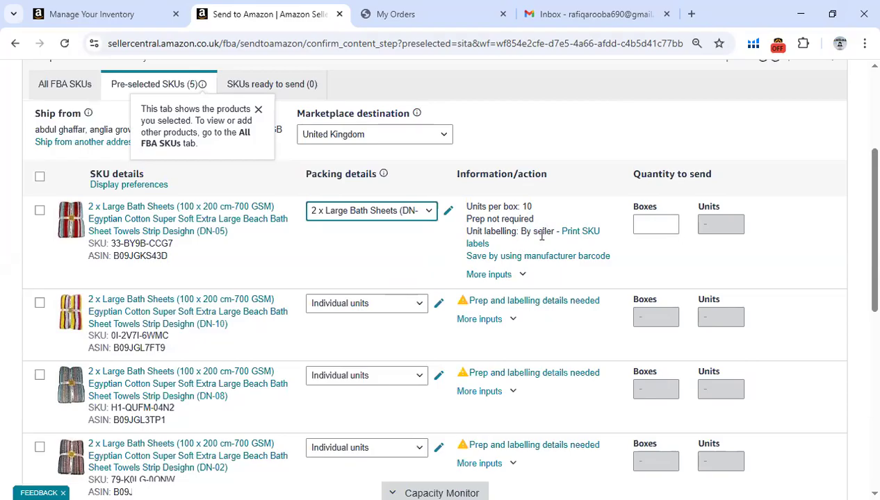
# Create a new packing template for the DN-10 bath sheets named "2 x Bath Sheet (DN-10)", copying the design code from the product title
pyautogui.click(426, 308)
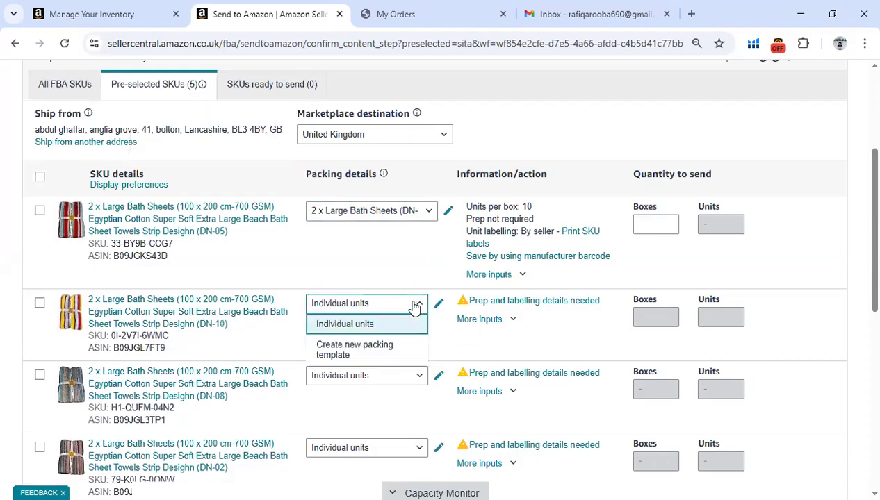
pyautogui.click(342, 360)
pyautogui.click(243, 218)
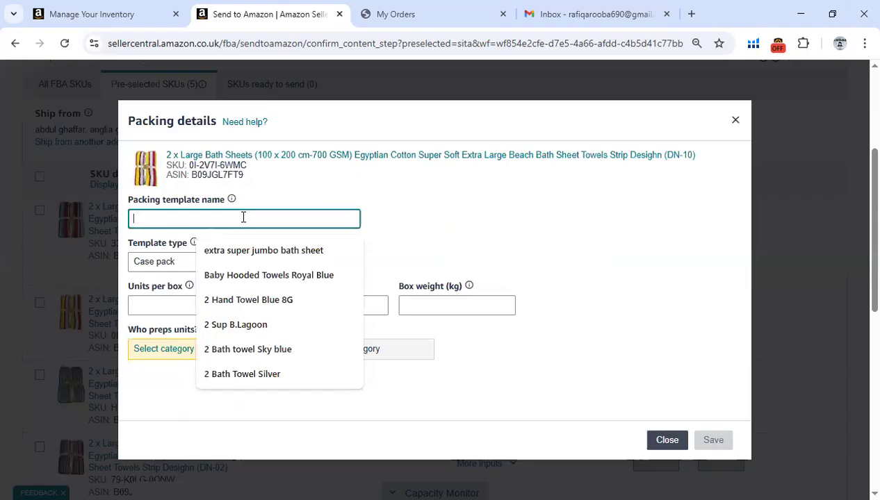
pyautogui.write('2 x Bath ')
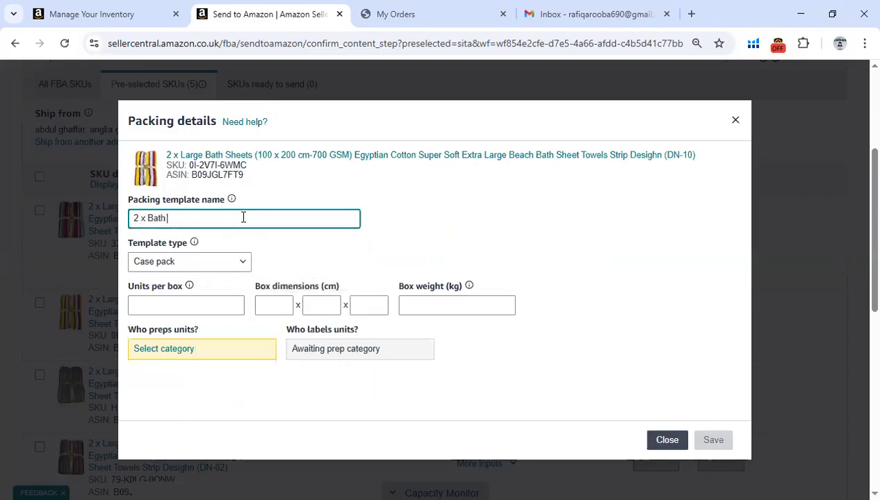
pyautogui.write('Sheet')
pyautogui.moveTo(700, 161); pyautogui.dragTo(666, 162)
pyautogui.hotkey('ctrl', 'c')
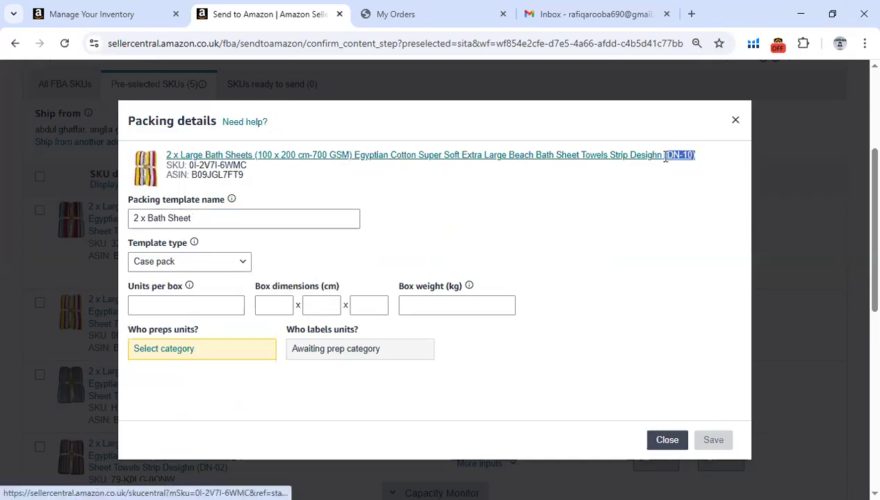
pyautogui.click(311, 223)
pyautogui.hotkey('ctrl', 'v')
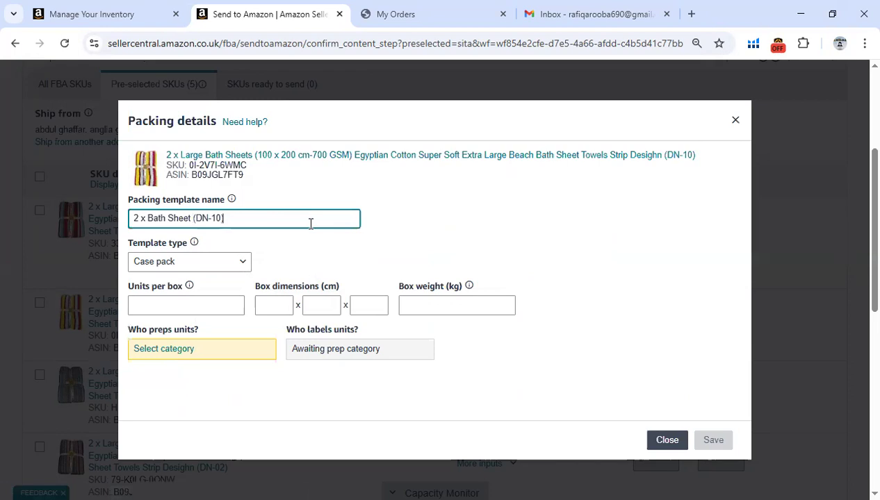
# Set the DN-10 template to 10 units per box, box dimensions 30 x 25 x 25 cm and box weight 1.5 kg
pyautogui.click(189, 298)
pyautogui.write('10')
pyautogui.press('Tab')
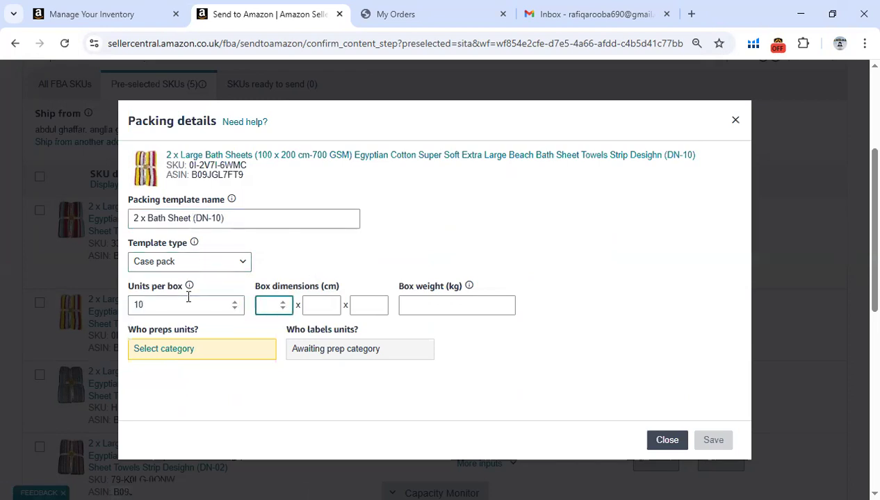
pyautogui.write('30')
pyautogui.press('Tab')
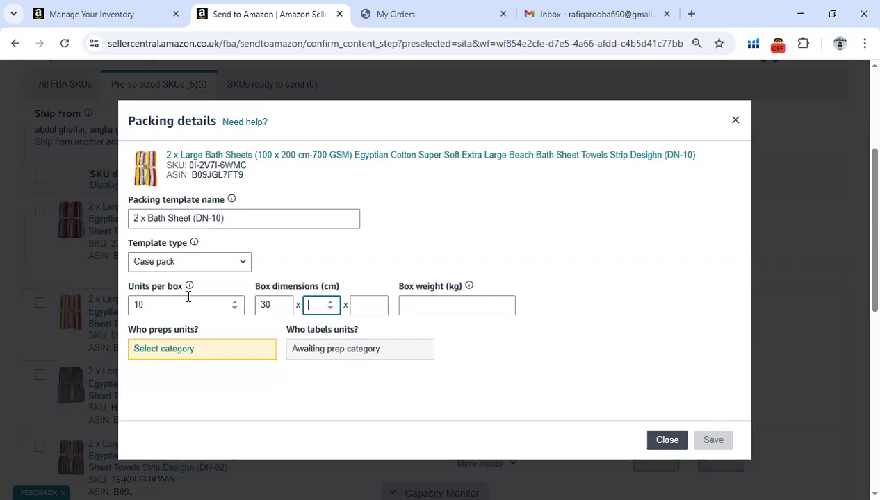
pyautogui.write('25')
pyautogui.press('Tab')
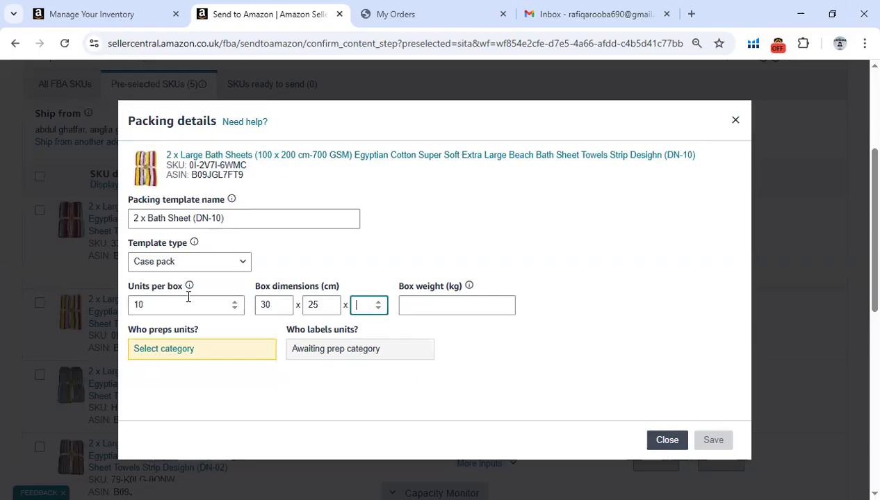
pyautogui.write('25')
pyautogui.press('Tab')
pyautogui.write('1.5')
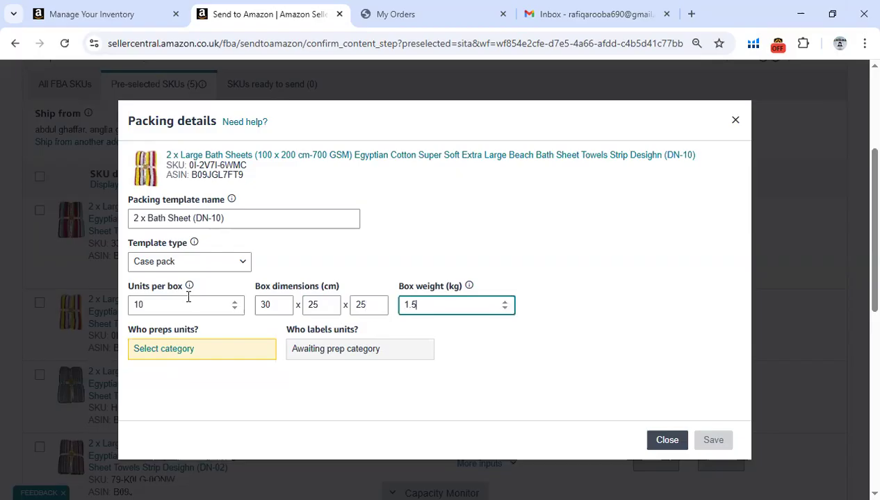
# Set the prep category of the DN-10 bath sheets to "No prep needed" and save it
pyautogui.click(159, 358)
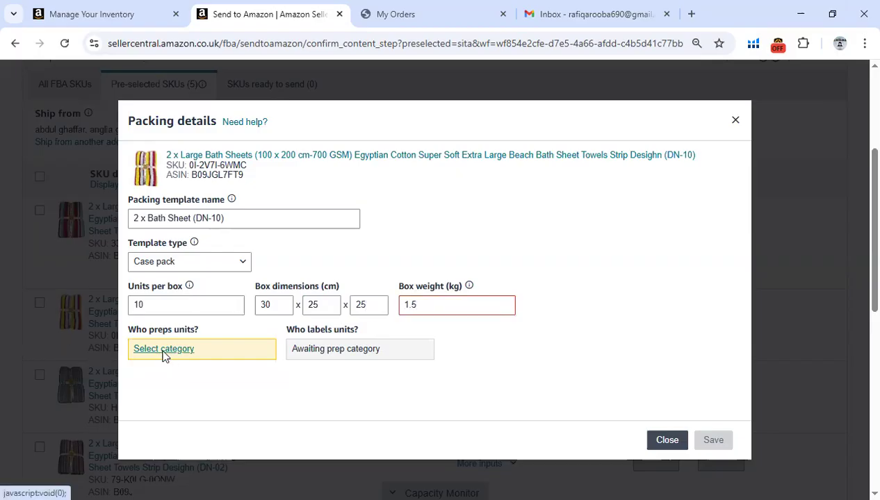
pyautogui.click(338, 270)
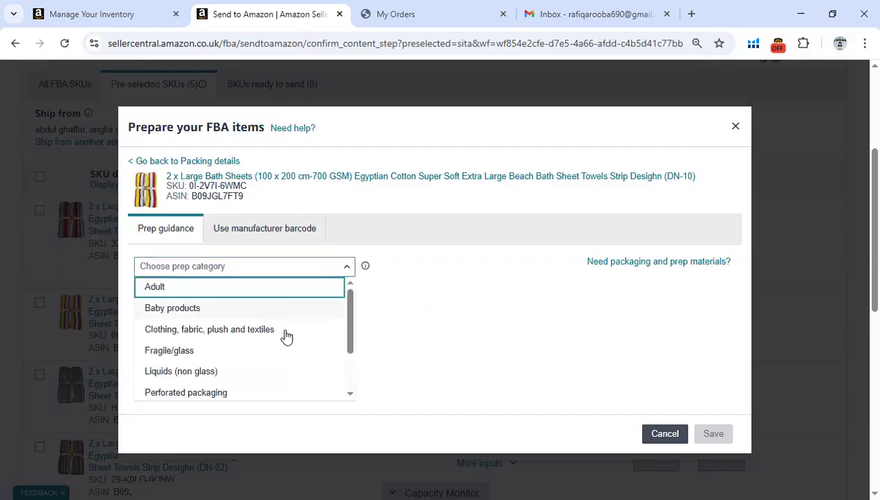
pyautogui.moveTo(349, 314); pyautogui.dragTo(353, 393)
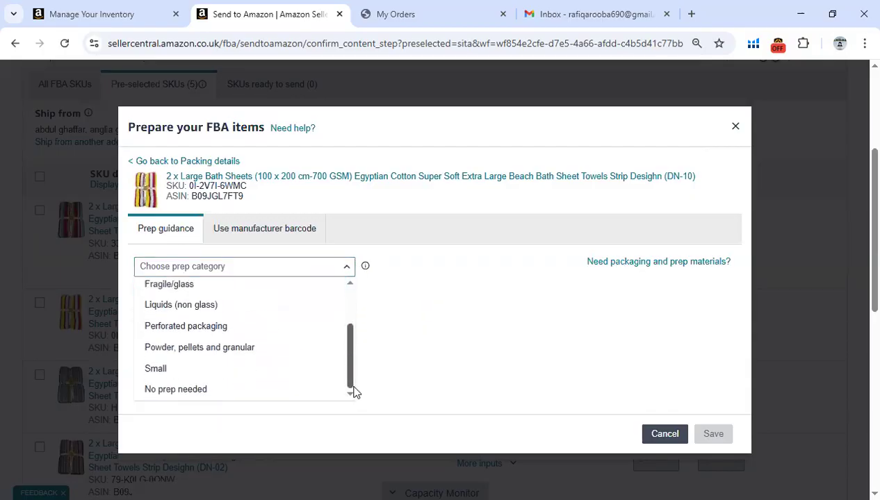
pyautogui.click(264, 389)
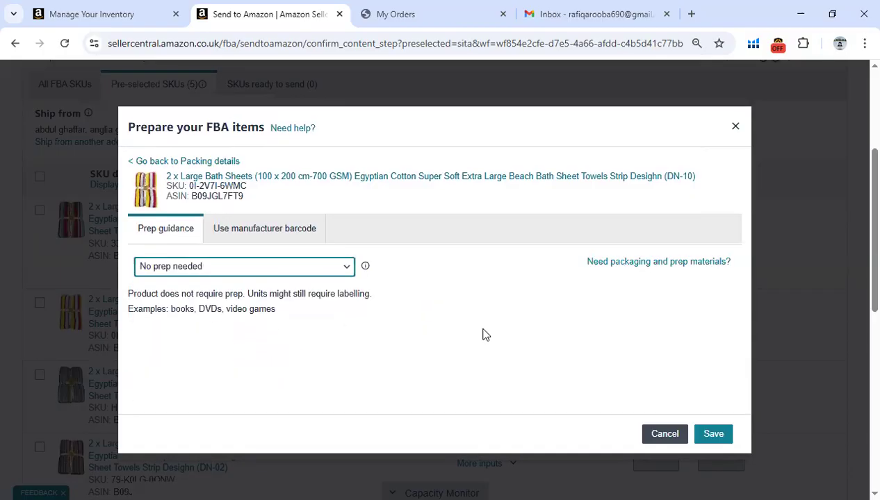
pyautogui.click(712, 435)
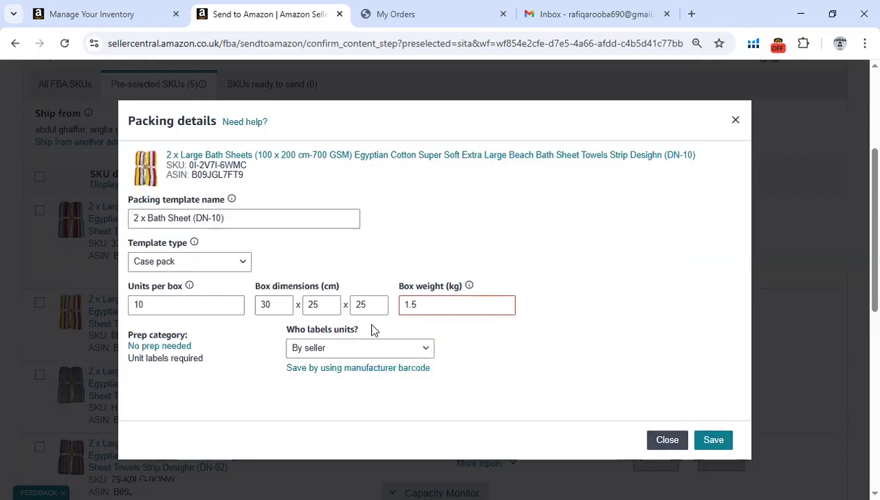
# Correct the DN-10 box weight to 15 kg, keep unit labelling by seller and save the packing template
pyautogui.click(419, 306)
pyautogui.doubleClick(419, 305)
pyautogui.write('15')
pyautogui.click(570, 362)
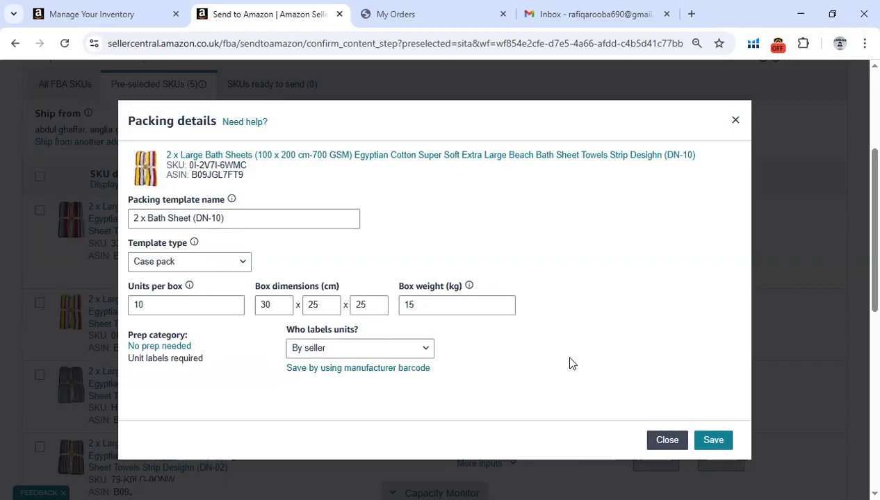
pyautogui.click(374, 348)
pyautogui.click(338, 391)
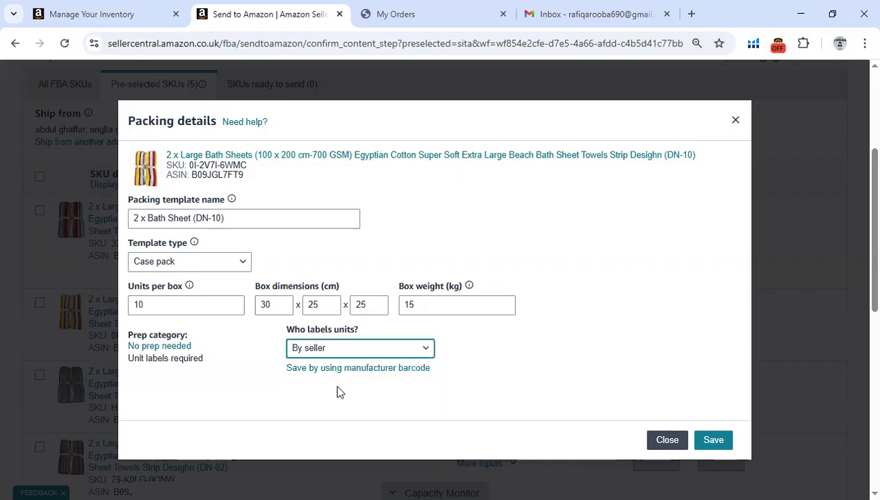
pyautogui.click(716, 451)
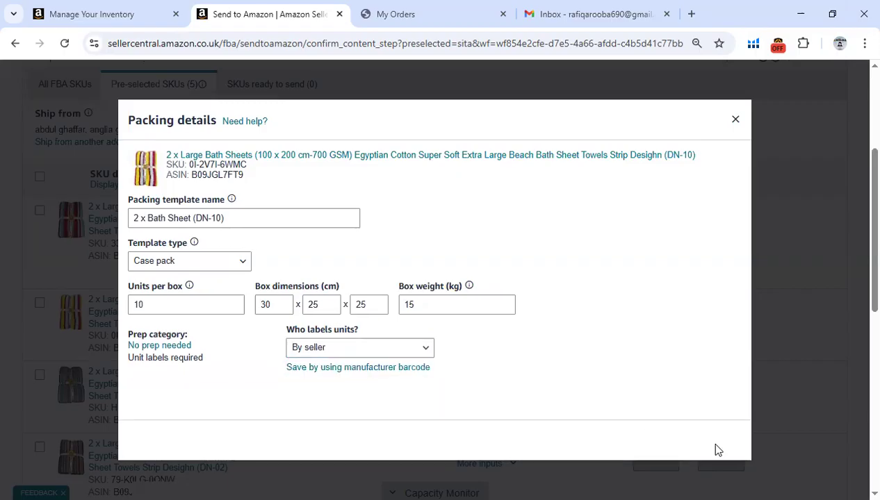
# Provide the missing package dimensions for the DN-10 bath sheets as 15 x 14 x 10 cm
pyautogui.click(280, 162)
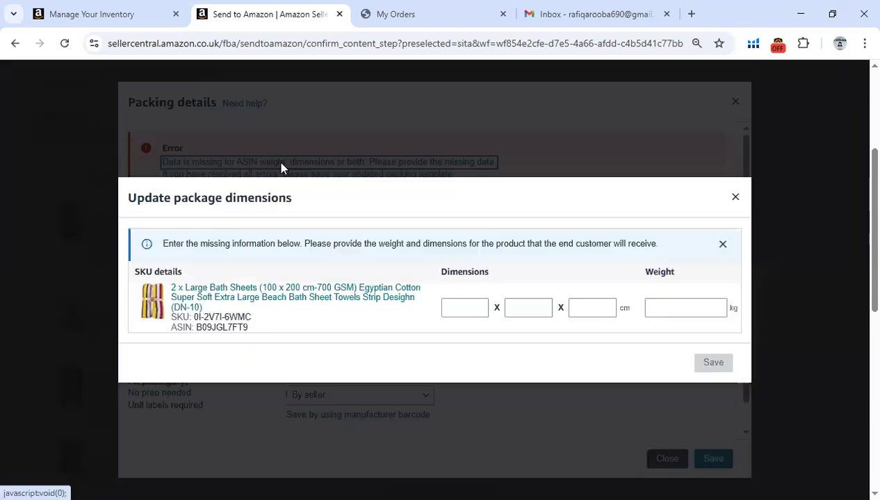
pyautogui.click(464, 307)
pyautogui.write('15')
pyautogui.press('Tab')
pyautogui.write('14')
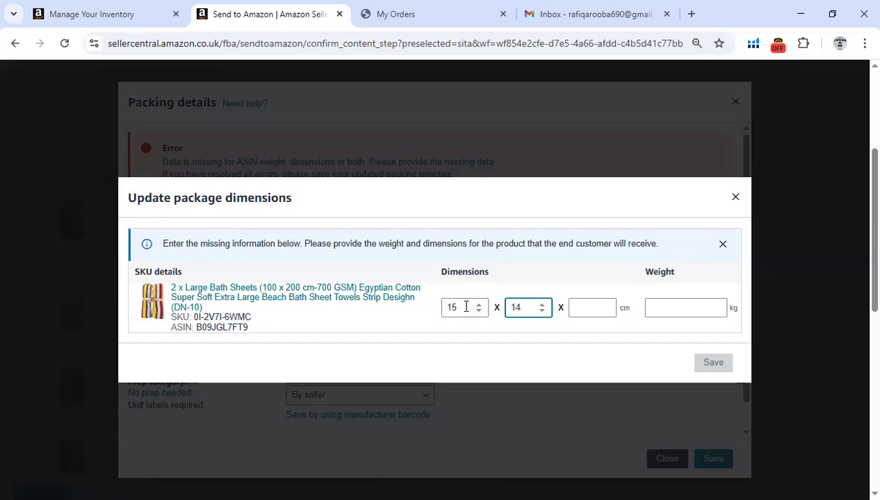
pyautogui.press('Tab')
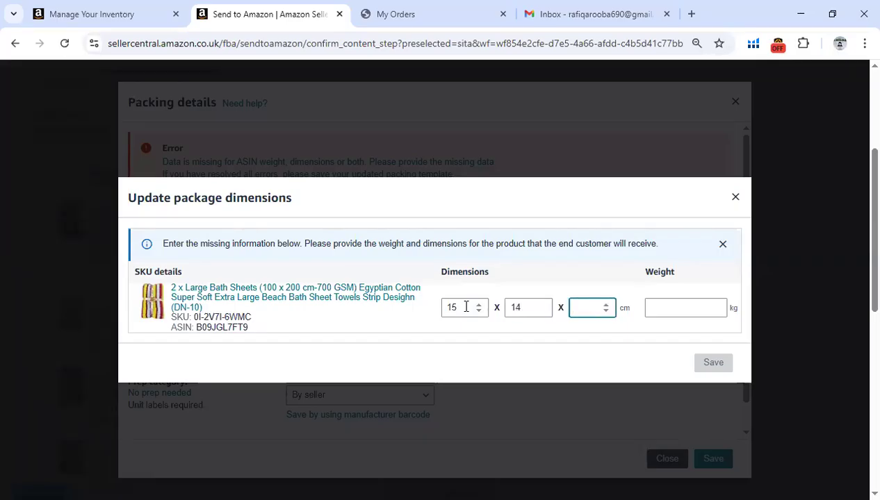
pyautogui.write('10')
pyautogui.press('Tab')
pyautogui.click(466, 307)
pyautogui.write('.5')
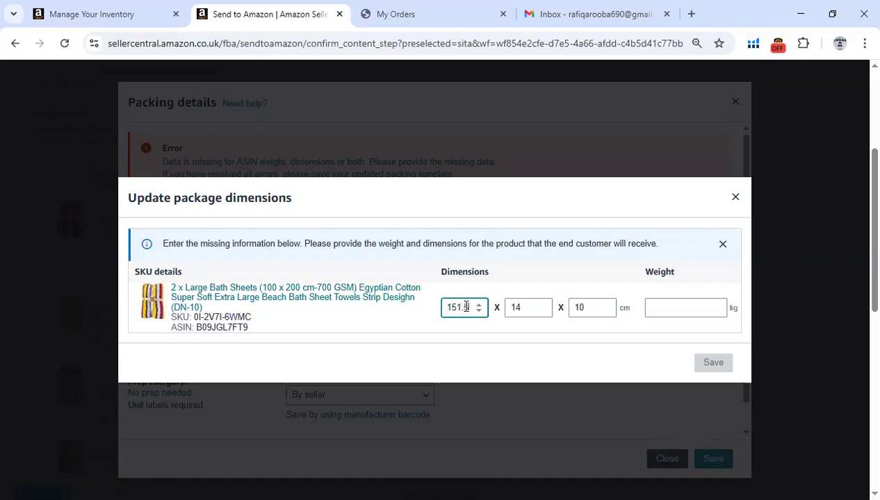
pyautogui.press('BackSpace')
pyautogui.press('BackSpace')
pyautogui.click(466, 310)
pyautogui.press('BackSpace')
# Set the DN-10 package weight to 1.5 kg and save the package details
pyautogui.click(695, 309)
pyautogui.write('1.5')
pyautogui.click(647, 342)
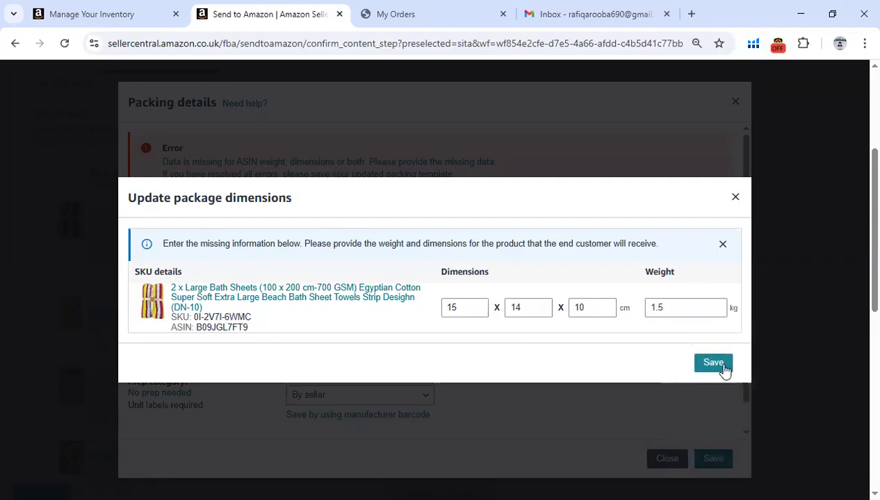
pyautogui.click(731, 365)
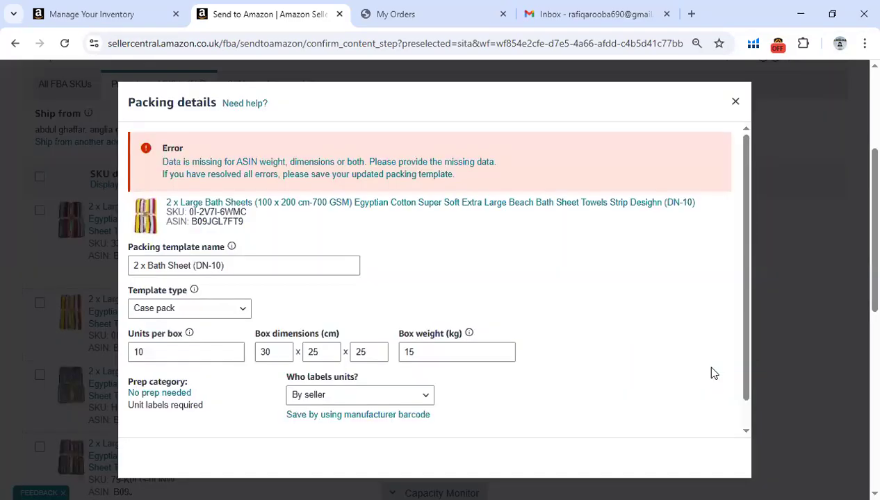
# Save the updated DN-10 packing template and select "2 x Bath Sheet (DN-10)" as that product's packing details
pyautogui.click(324, 184)
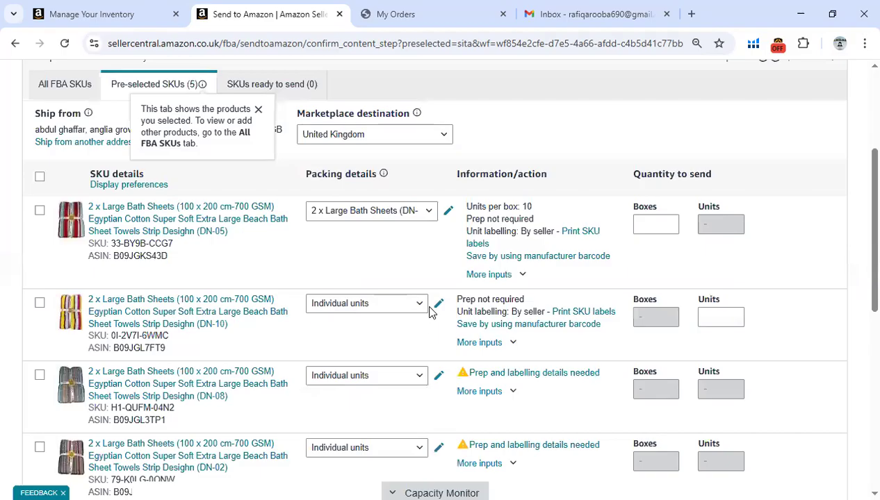
pyautogui.click(422, 310)
pyautogui.click(381, 325)
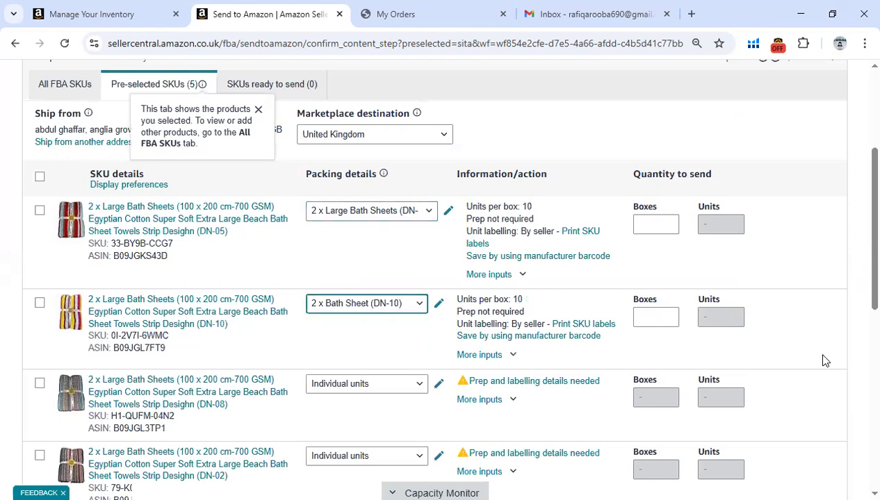
# Create a new packing template for the DN-08 bath sheets and begin its name with "2 x bath sheets"
pyautogui.scroll(-4, 859, 292)
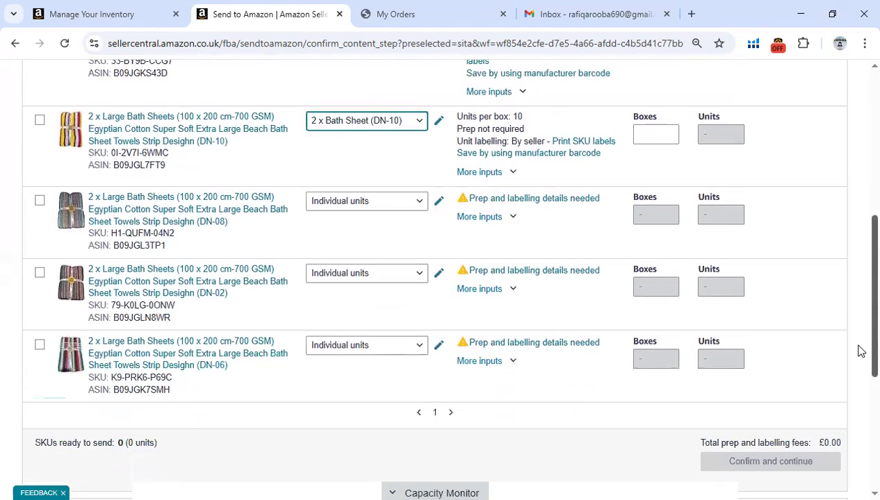
pyautogui.scroll(2, 859, 348)
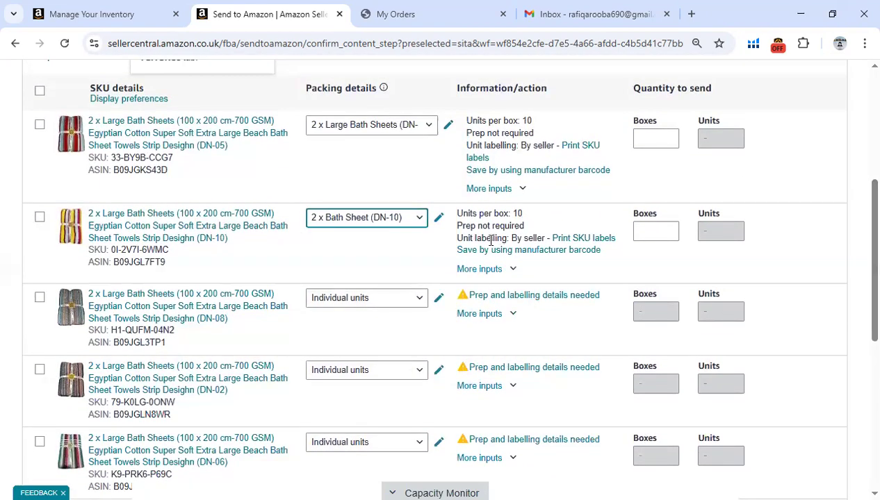
pyautogui.click(407, 306)
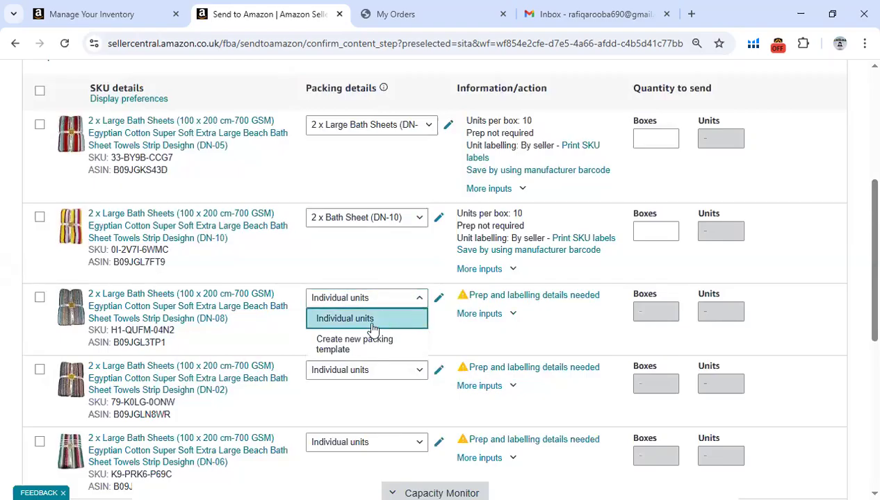
pyautogui.click(359, 342)
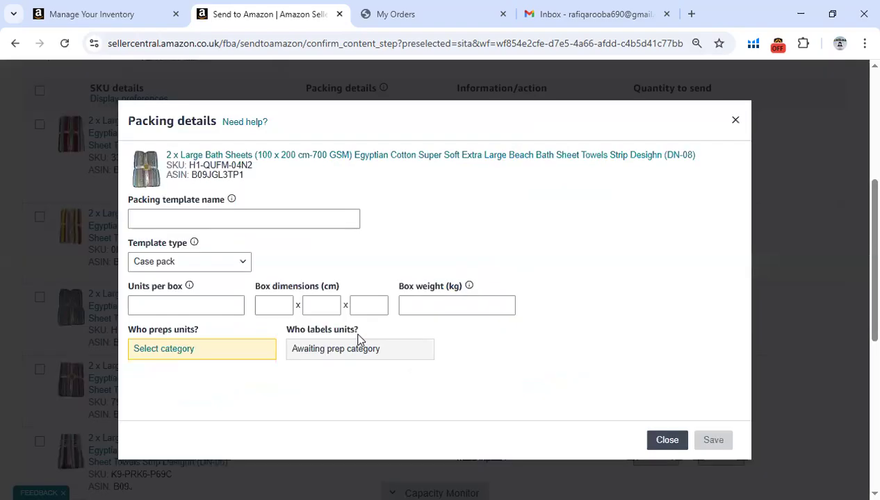
pyautogui.click(248, 219)
pyautogui.write('2')
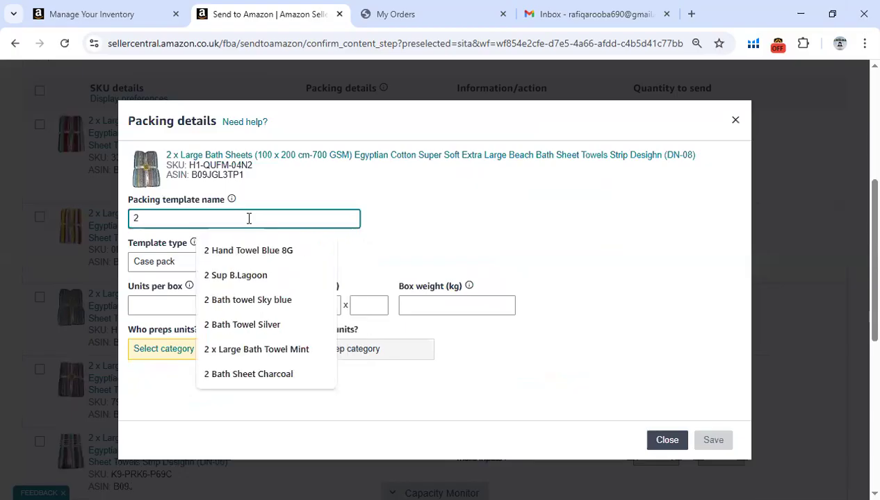
pyautogui.write(' x bath sheets')
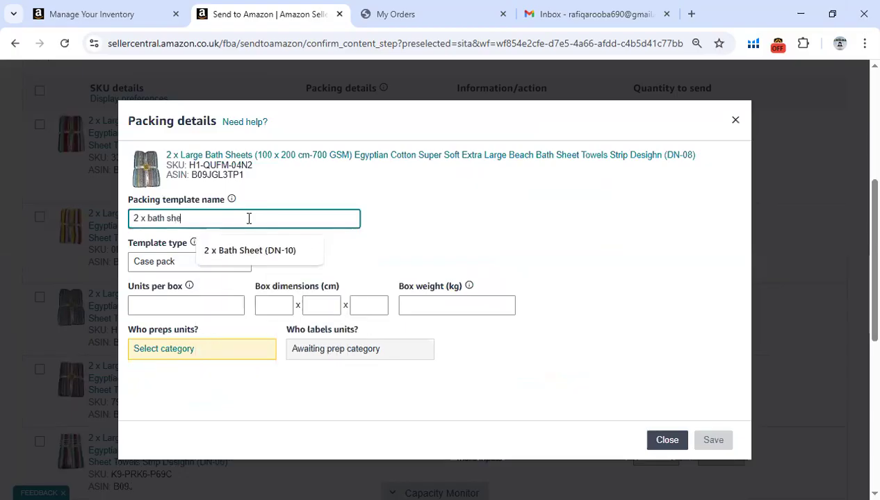
pyautogui.moveTo(696, 156); pyautogui.dragTo(669, 160)
pyautogui.rightClick(669, 160)
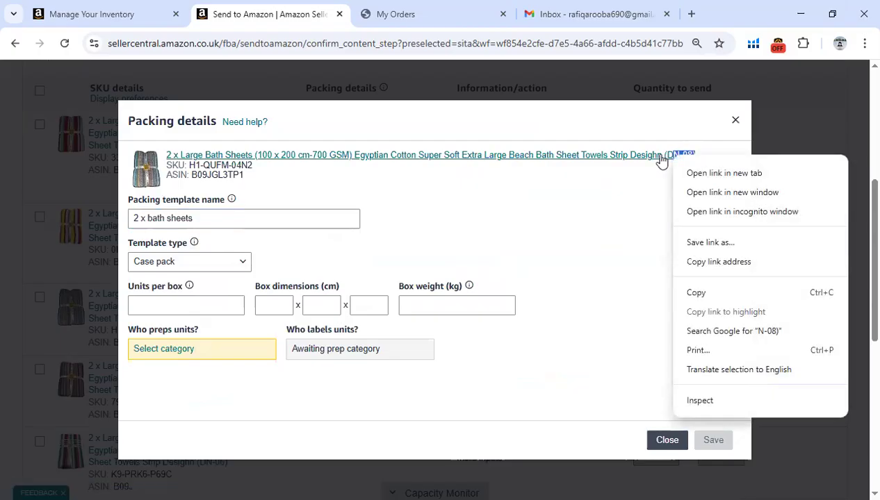
pyautogui.click(674, 157)
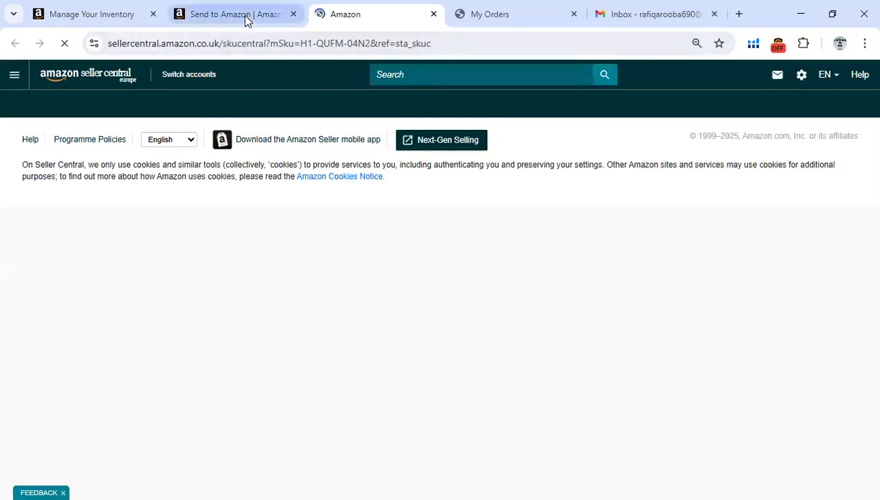
pyautogui.click(245, 21)
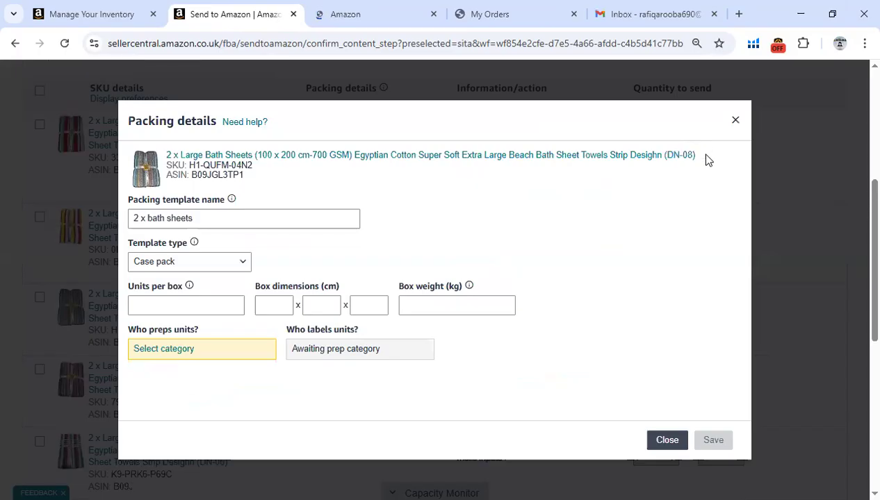
# Copy the design code "(DN-08)" from the product title and append it to the packing template name
pyautogui.moveTo(698, 157); pyautogui.dragTo(663, 159)
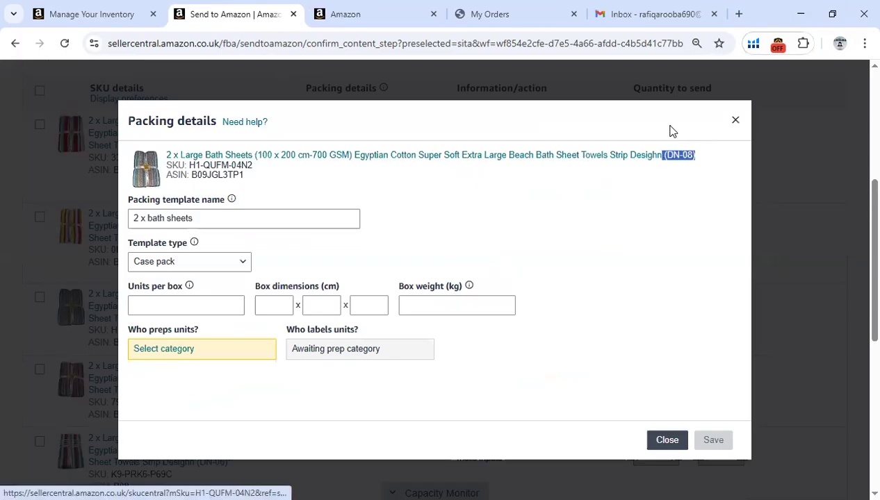
pyautogui.rightClick(681, 157)
pyautogui.click(688, 295)
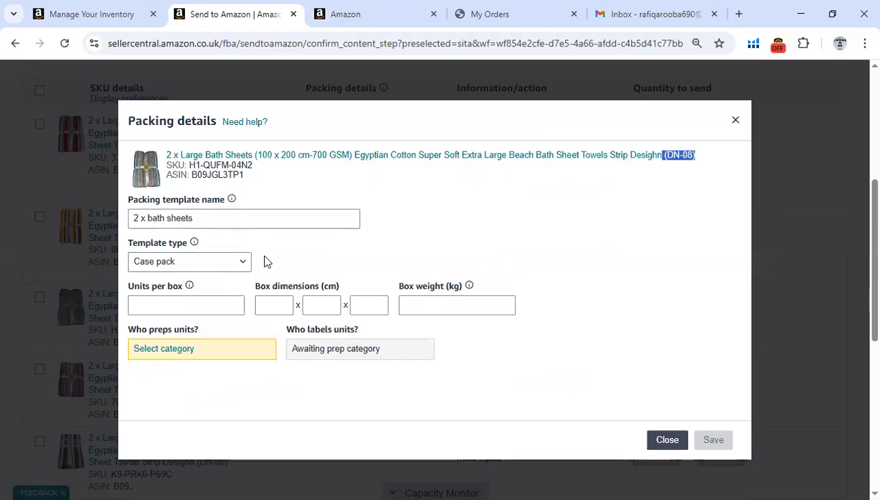
pyautogui.click(249, 217)
pyautogui.rightClick(249, 217)
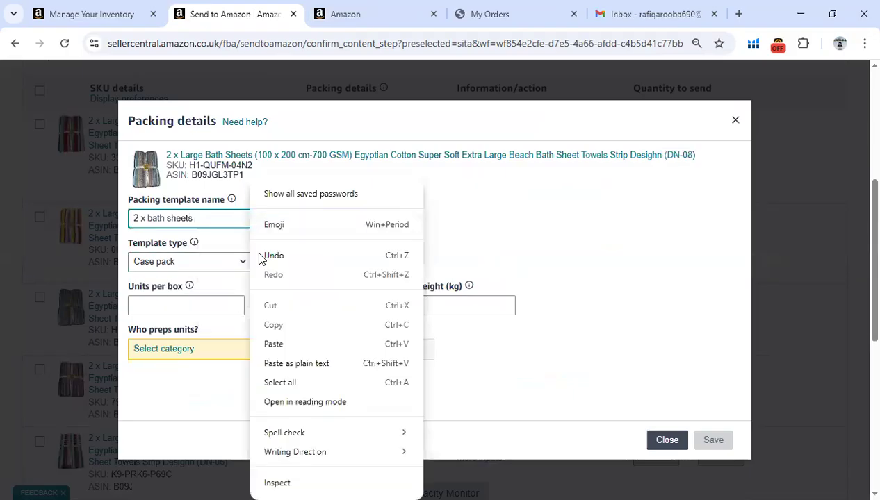
pyautogui.click(273, 345)
# Set the DN-08 template to 10 units per box, box dimensions 30 x 25 x 25 cm and box weight 15 kg
pyautogui.click(178, 308)
pyautogui.write('10')
pyautogui.press('Tab')
pyautogui.write('30')
pyautogui.press('Tab')
pyautogui.write('2')
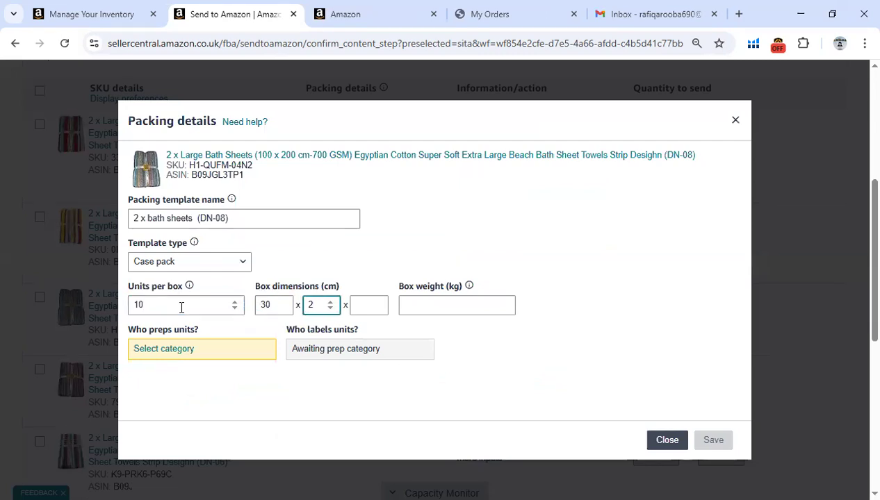
pyautogui.write('5')
pyautogui.press('Tab')
pyautogui.write('25')
pyautogui.press('Tab')
pyautogui.write('15')
pyautogui.click(489, 364)
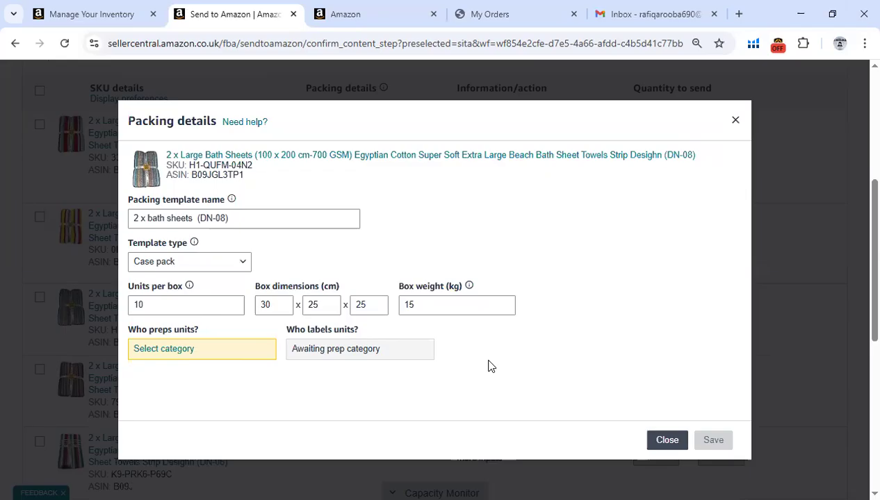
# Set the DN-08 template's prep category to "No prep needed" and save the packing template
pyautogui.click(183, 353)
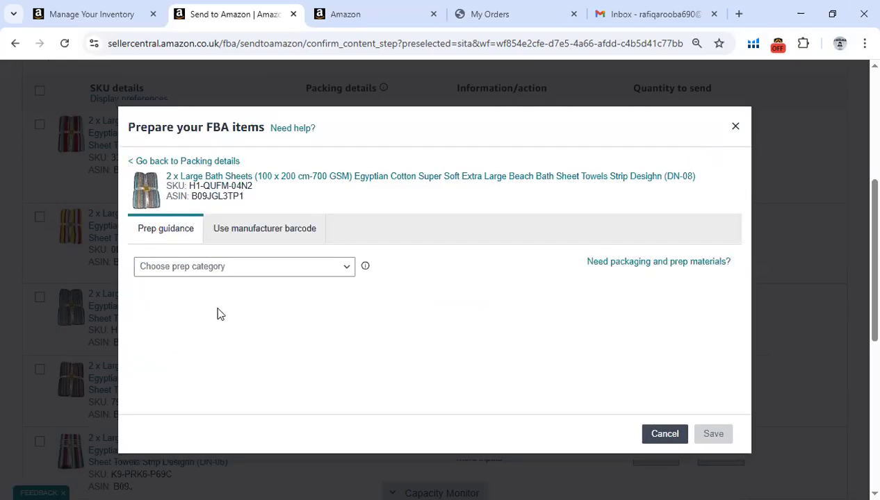
pyautogui.click(230, 269)
pyautogui.scroll(-2, 328, 363)
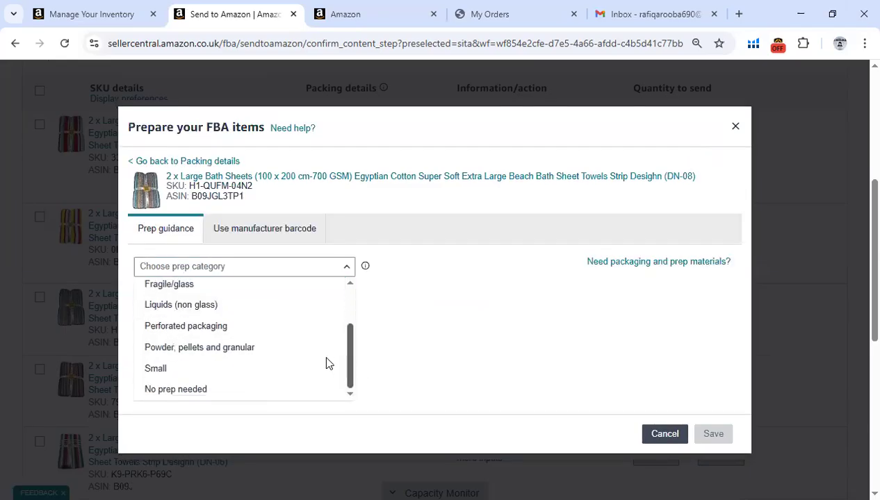
pyautogui.click(152, 391)
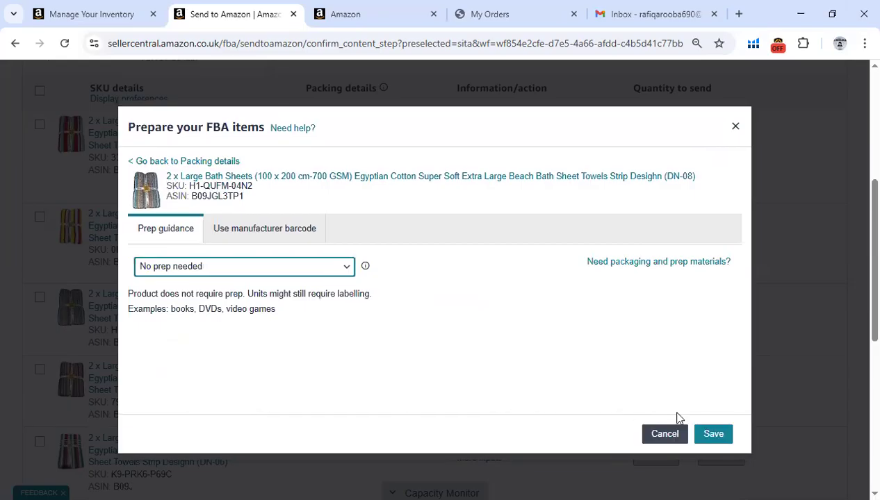
pyautogui.click(714, 437)
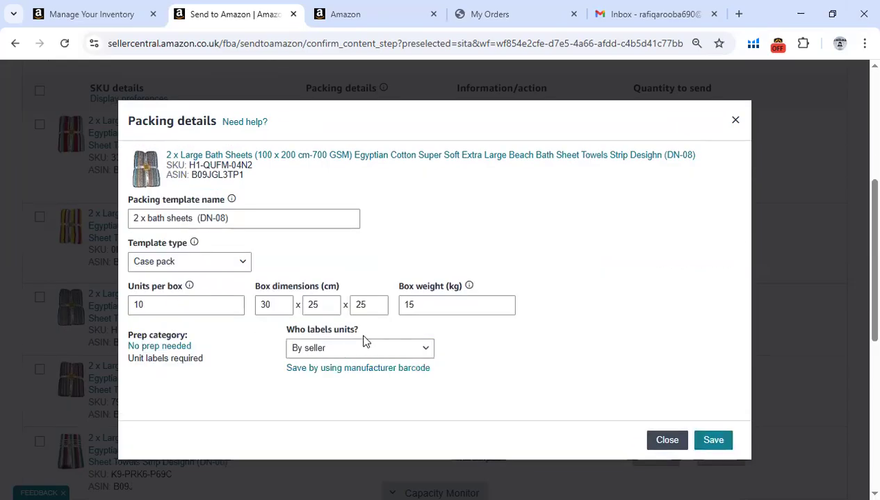
pyautogui.click(709, 440)
# Provide the missing DN-08 package data with dimensions 15 x 14 x 10 cm and weight 1.5 kg, and save it
pyautogui.click(354, 167)
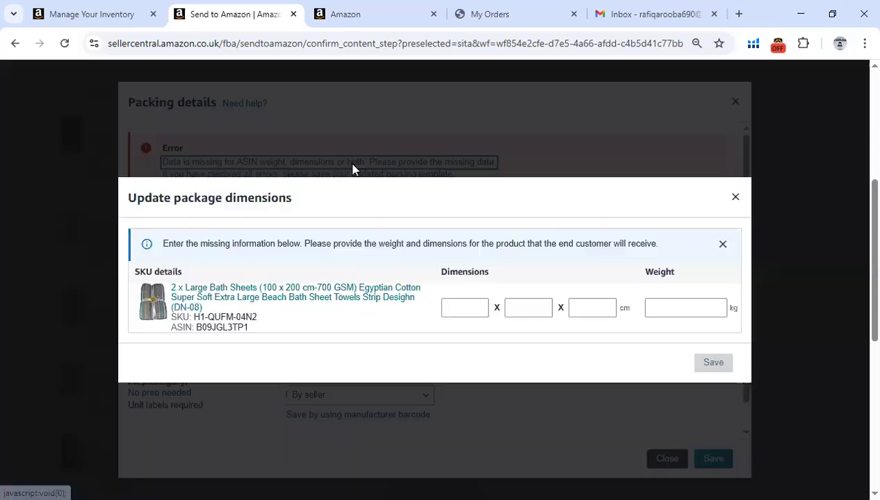
pyautogui.click(460, 304)
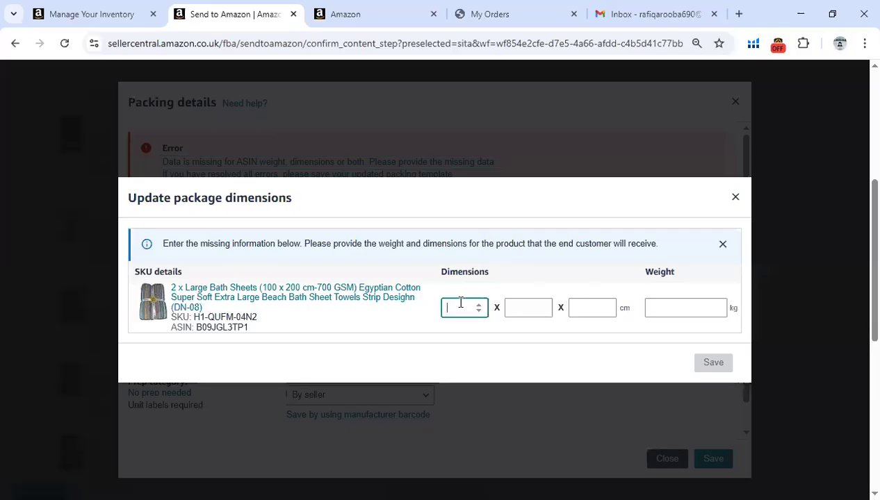
pyautogui.write('15')
pyautogui.press('Tab')
pyautogui.write('14')
pyautogui.press('Tab')
pyautogui.write('10')
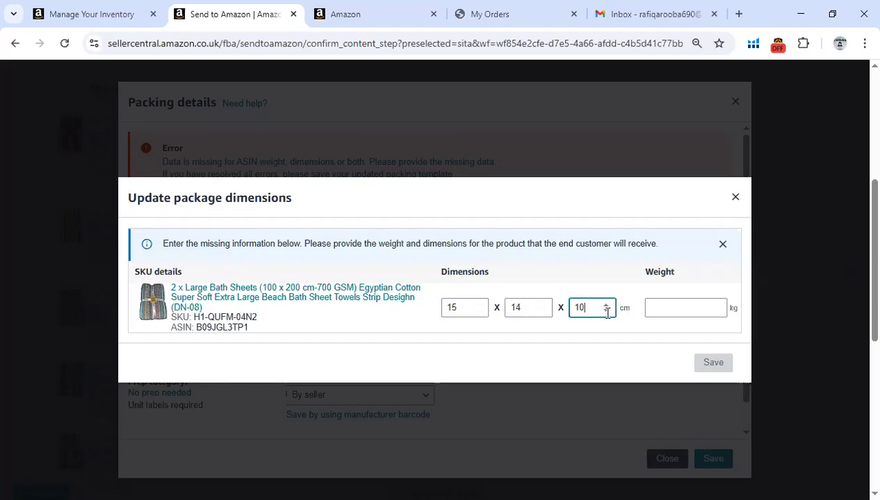
pyautogui.click(677, 310)
pyautogui.write('1.5')
pyautogui.click(723, 361)
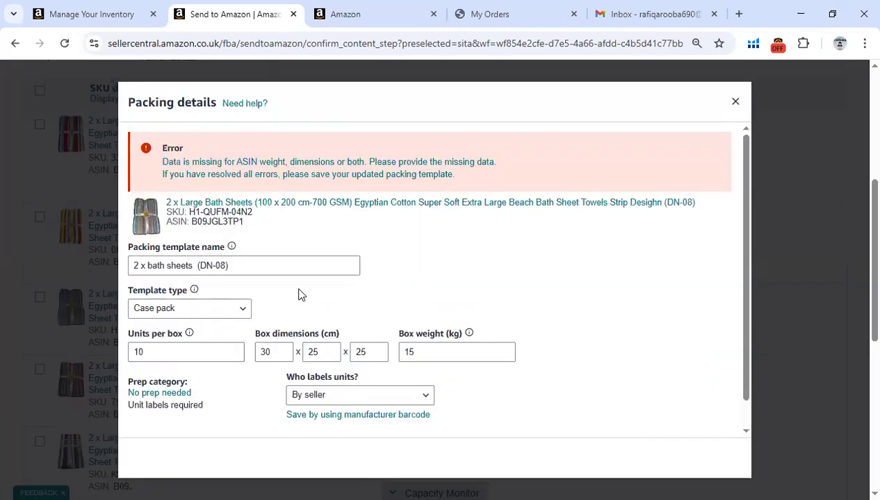
# Save the updated DN-08 packing template and select "2 x bath sheets (DN-08)" as that product's packing details
pyautogui.click(312, 184)
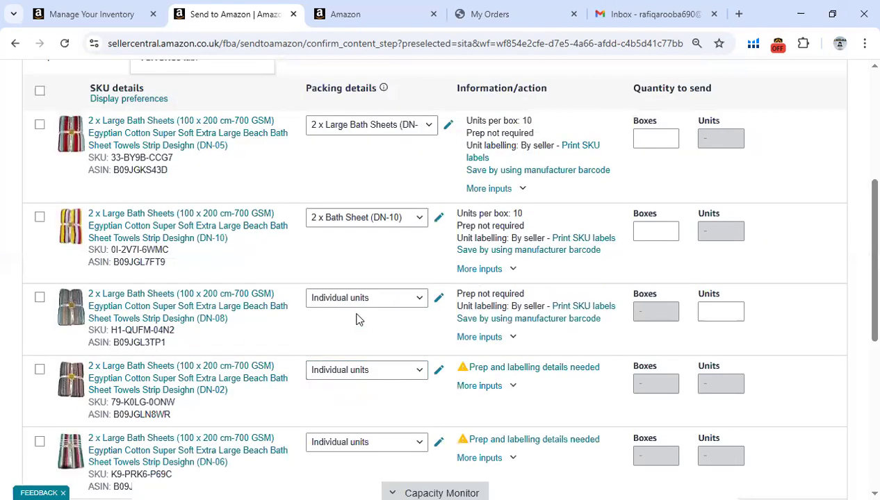
pyautogui.click(375, 300)
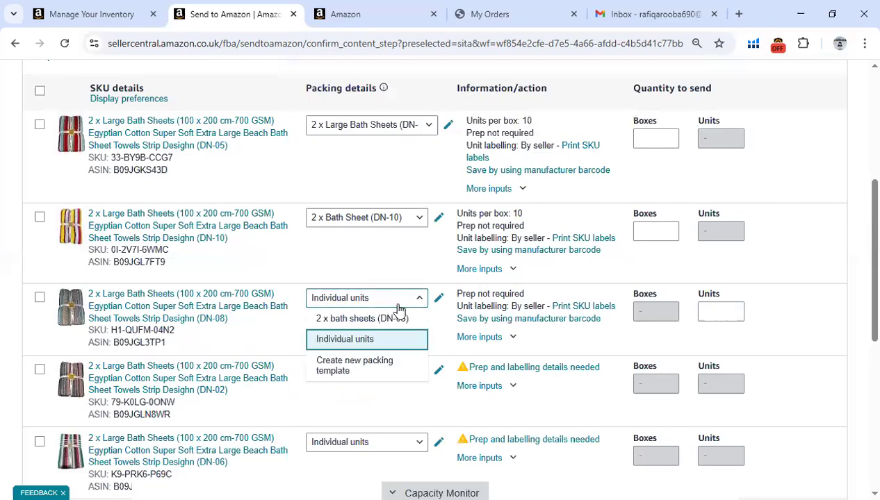
pyautogui.click(365, 319)
# Create a new packing template for the DN-02 bath sheets and begin its name with "2 X bath Sheets"
pyautogui.scroll(-1, 528, 340)
pyautogui.scroll(-2, 526, 341)
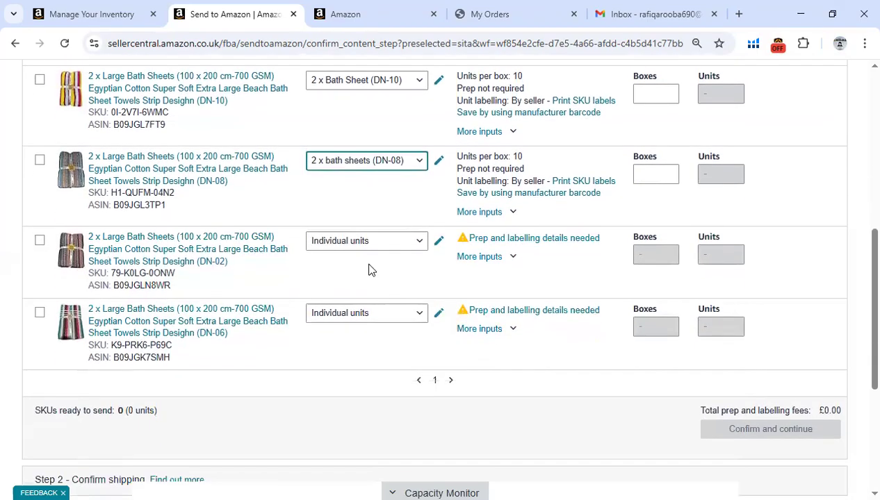
pyautogui.click(389, 240)
pyautogui.click(353, 289)
pyautogui.click(190, 219)
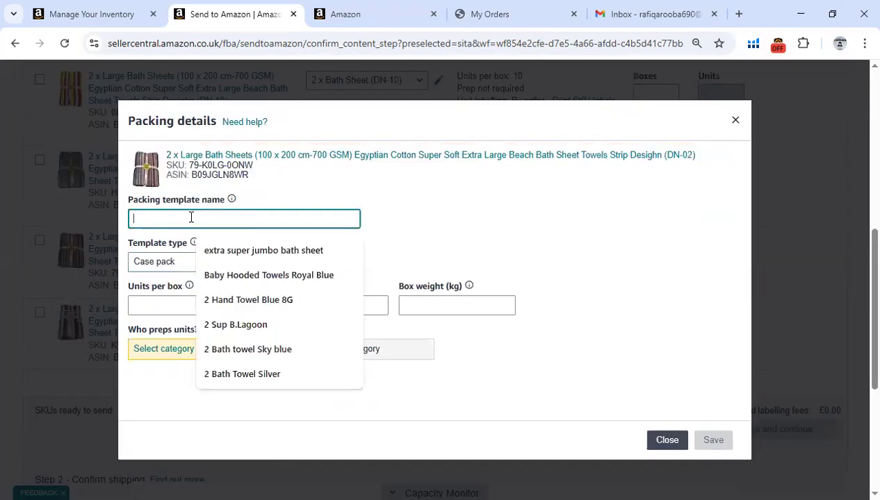
pyautogui.write('2')
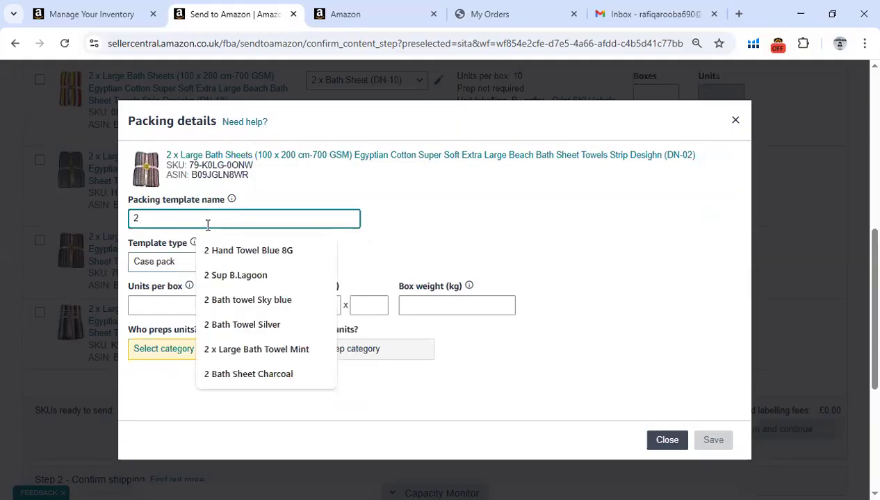
pyautogui.write(' X bath Sheet')
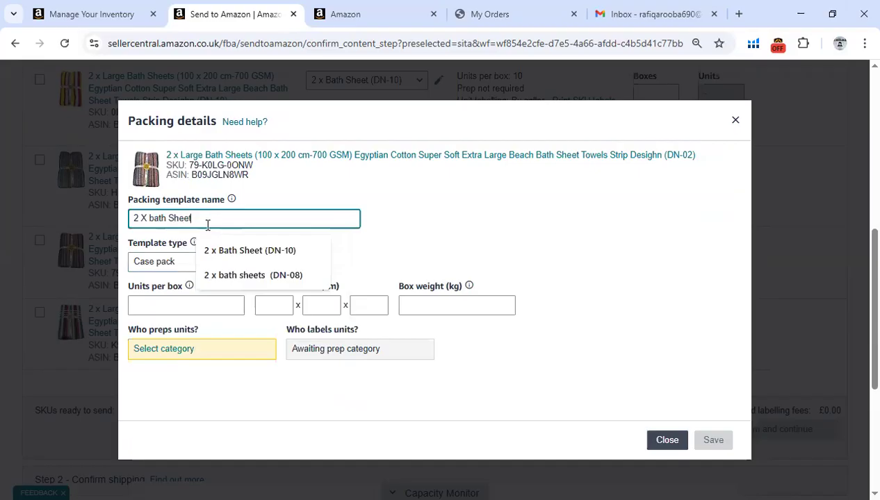
pyautogui.write('s')
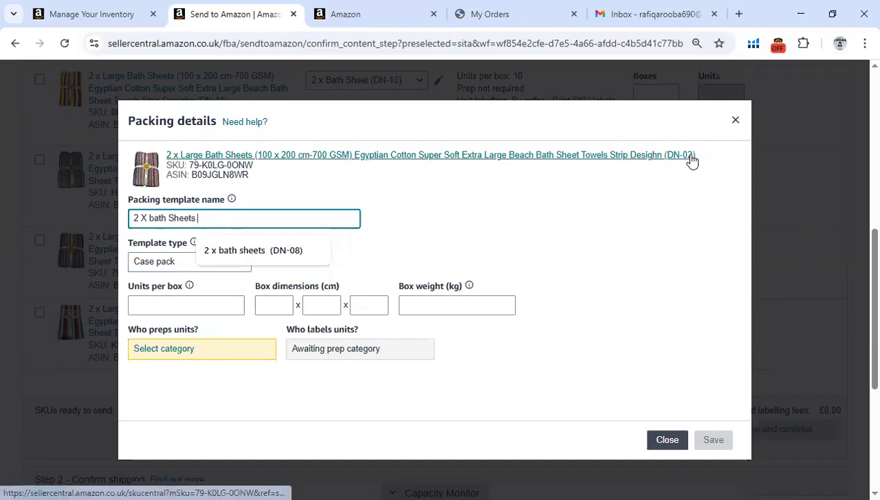
# Copy the design code "(DN-02)" from the product title and append it to the packing template name
pyautogui.moveTo(694, 156); pyautogui.dragTo(665, 155)
pyautogui.rightClick(665, 155)
pyautogui.click(688, 293)
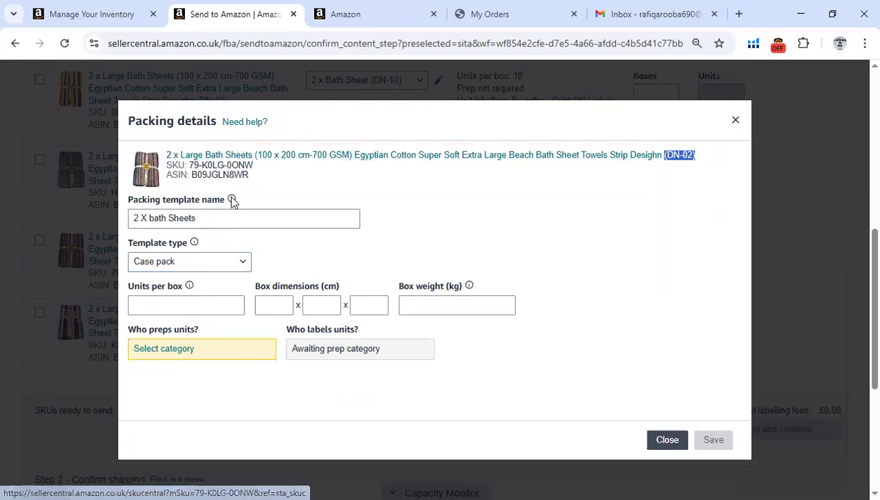
pyautogui.click(223, 216)
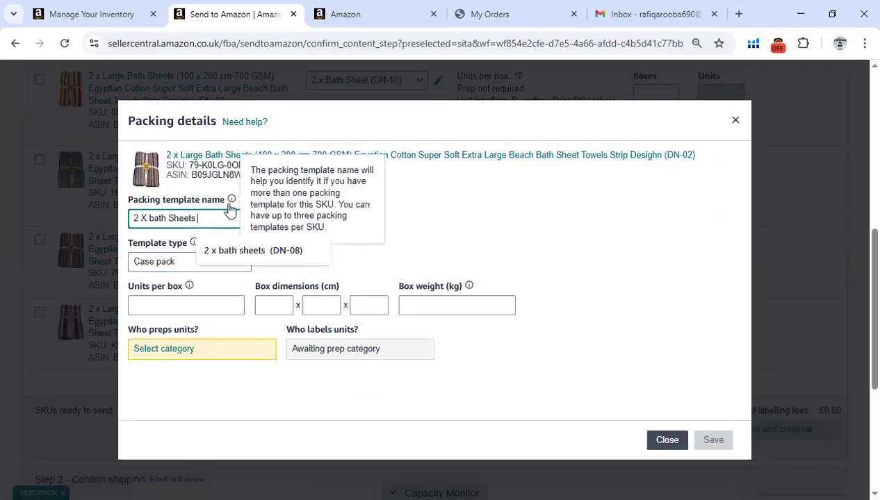
pyautogui.hotkey('ctrl', 'v')
# Set the DN-02 template to 10 units per box, box dimensions 30 x 25 x 25 cm and box weight 15 kg
pyautogui.click(187, 308)
pyautogui.write('10')
pyautogui.press('Tab')
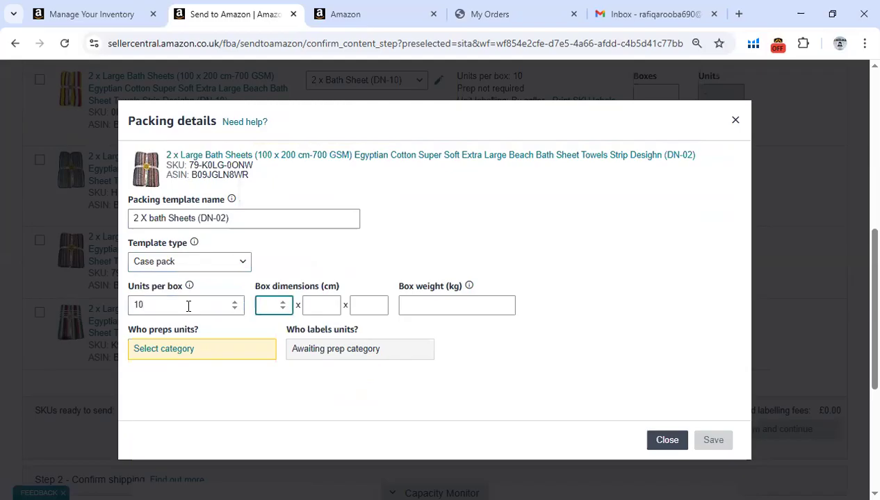
pyautogui.write('30')
pyautogui.press('Tab')
pyautogui.write('25')
pyautogui.press('Tab')
pyautogui.write('25')
pyautogui.press('Tab')
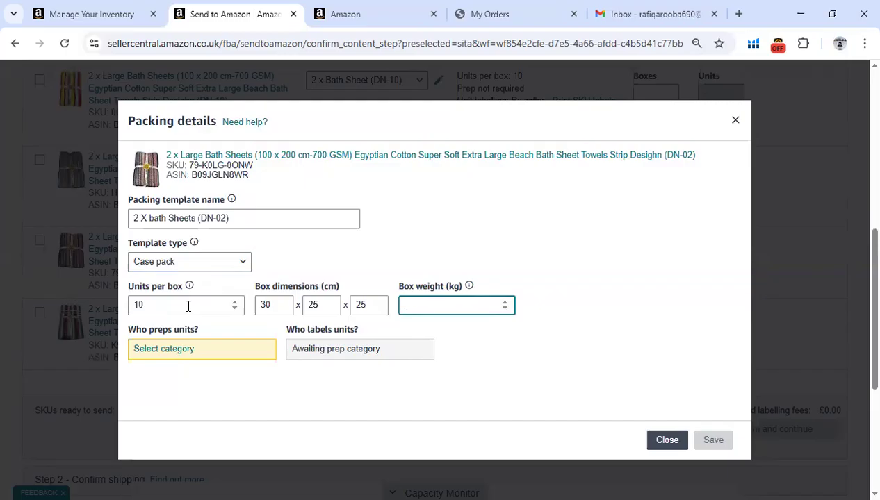
pyautogui.write('15')
pyautogui.click(477, 353)
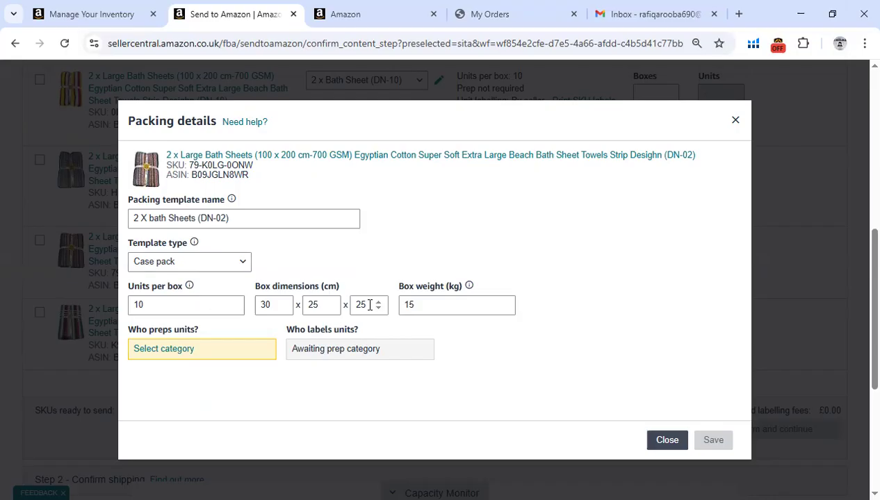
# Set the DN-02 template's prep category to "No prep needed" and save the packing template
pyautogui.click(166, 351)
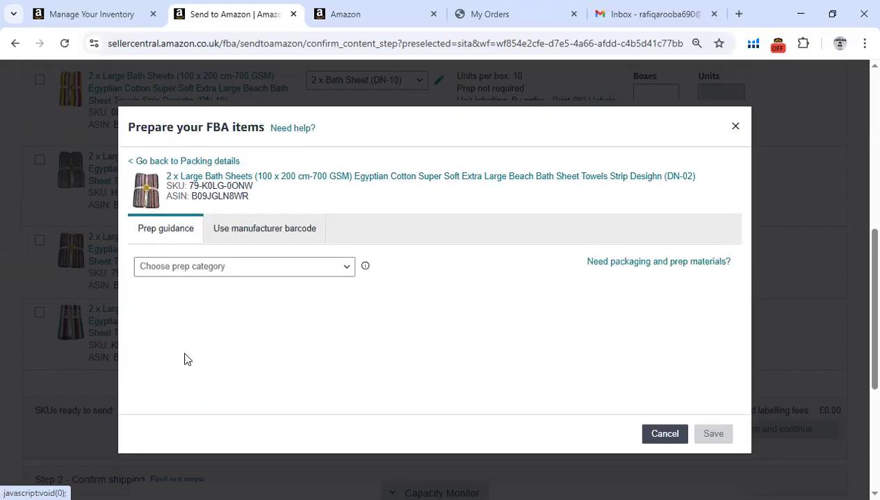
pyautogui.click(232, 269)
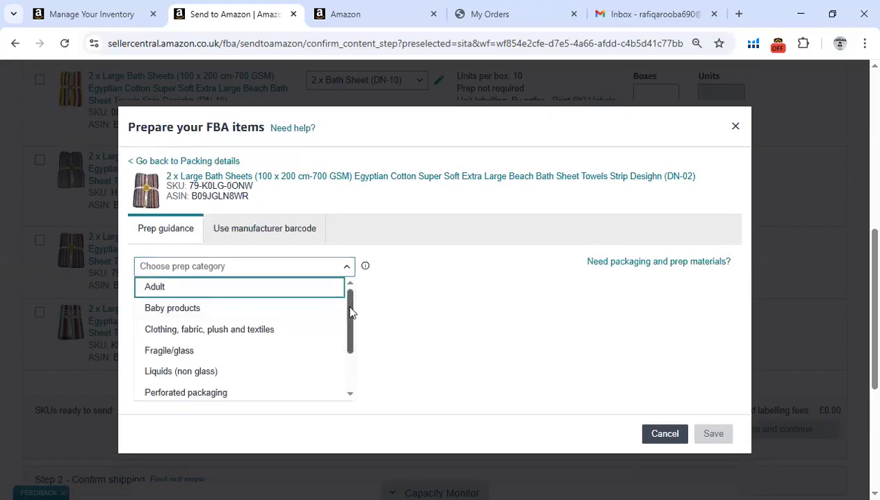
pyautogui.moveTo(350, 310); pyautogui.dragTo(235, 379)
pyautogui.click(212, 372)
pyautogui.click(258, 269)
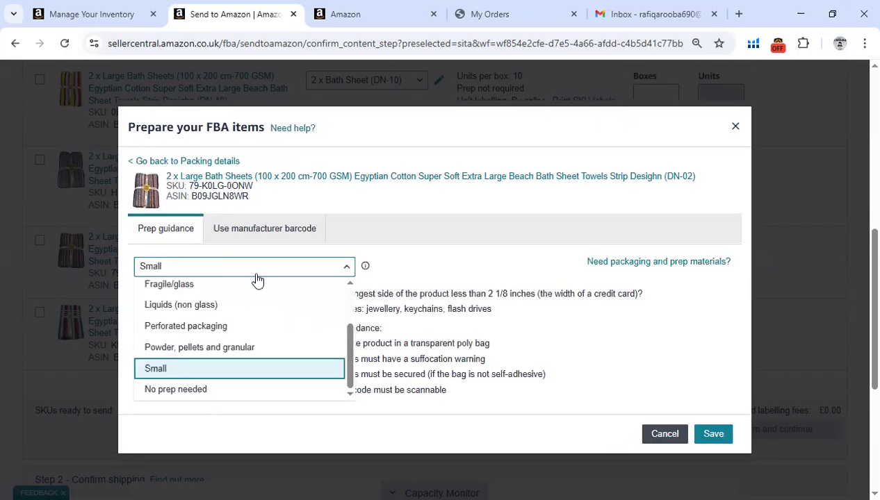
pyautogui.click(191, 390)
pyautogui.click(721, 435)
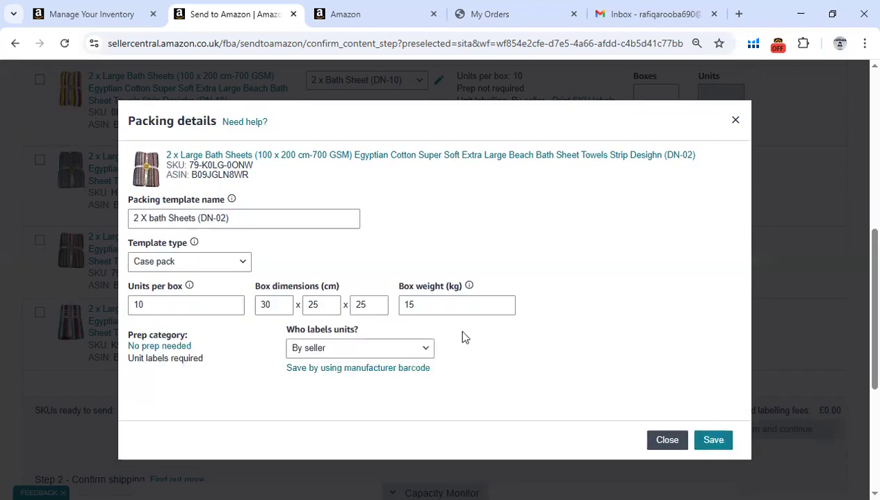
pyautogui.click(711, 442)
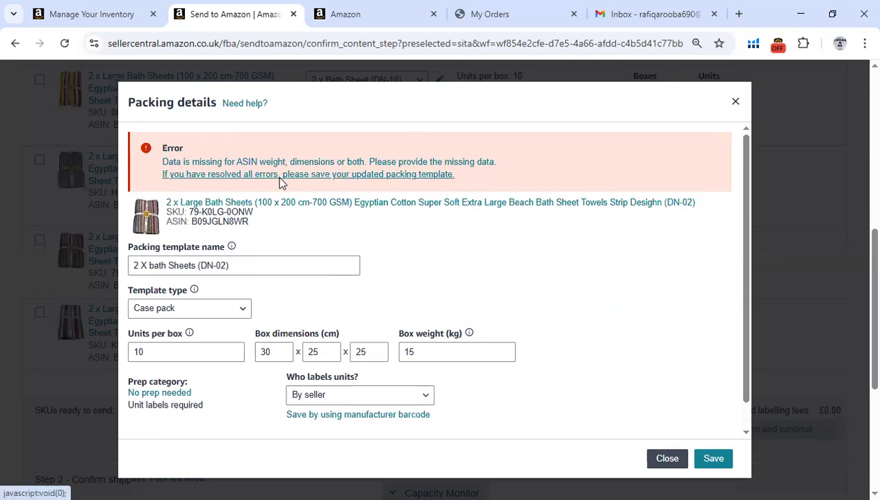
# Provide the missing DN-02 package data with dimensions 15 x 14 x 10 cm and weight 15 kg, and confirm saving it
pyautogui.click(294, 163)
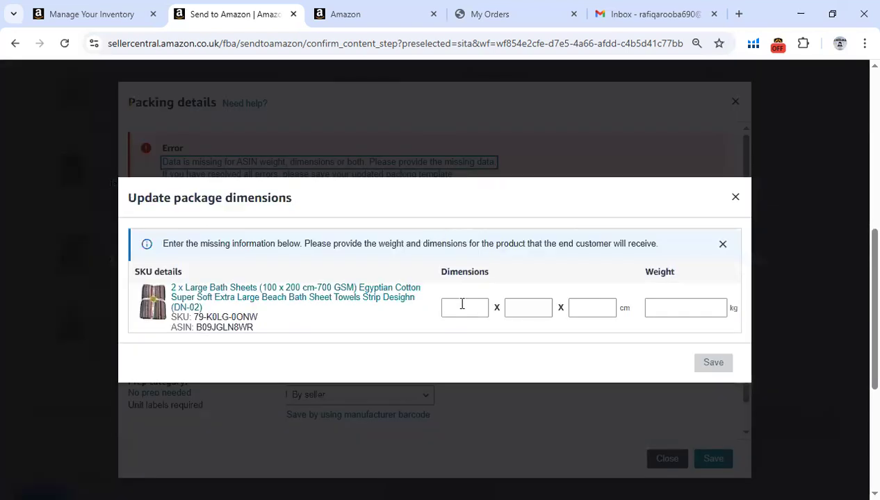
pyautogui.click(462, 305)
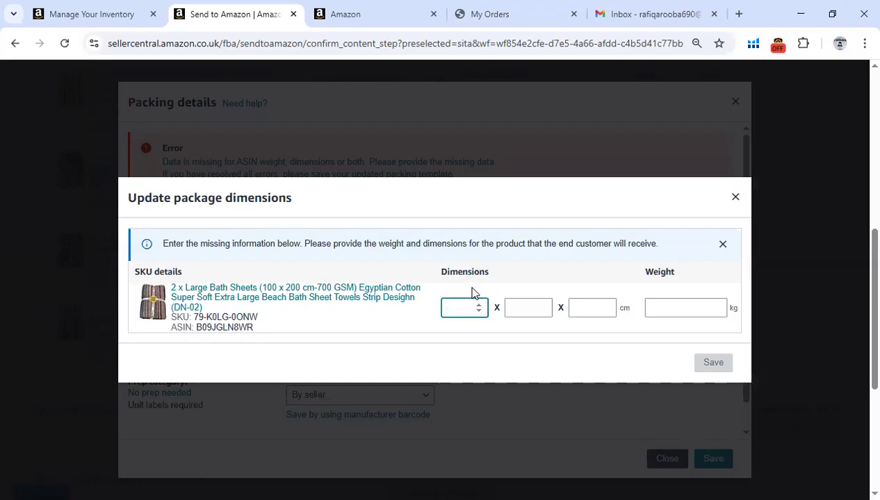
pyautogui.write('15')
pyautogui.press('Tab')
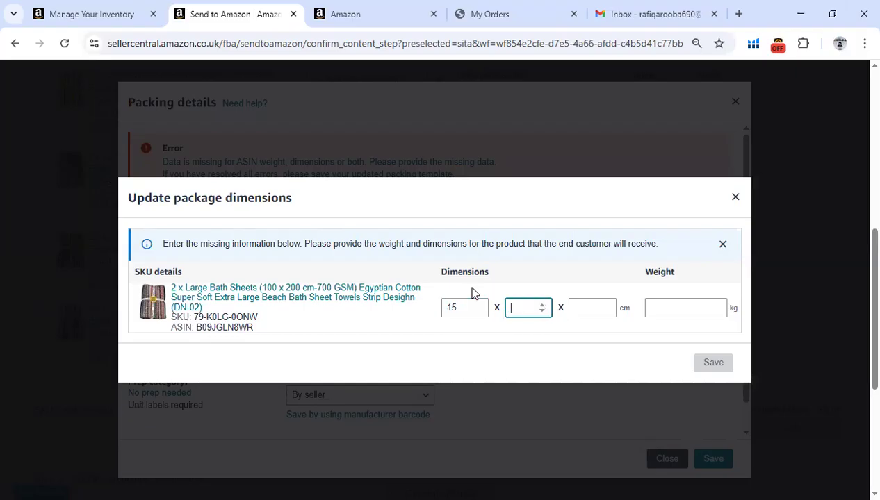
pyautogui.write('14')
pyautogui.press('Tab')
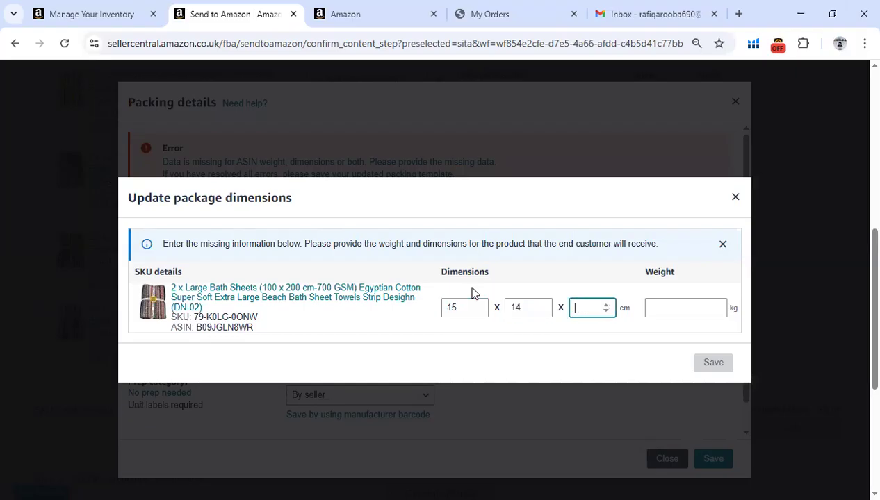
pyautogui.write('10')
pyautogui.press('Tab')
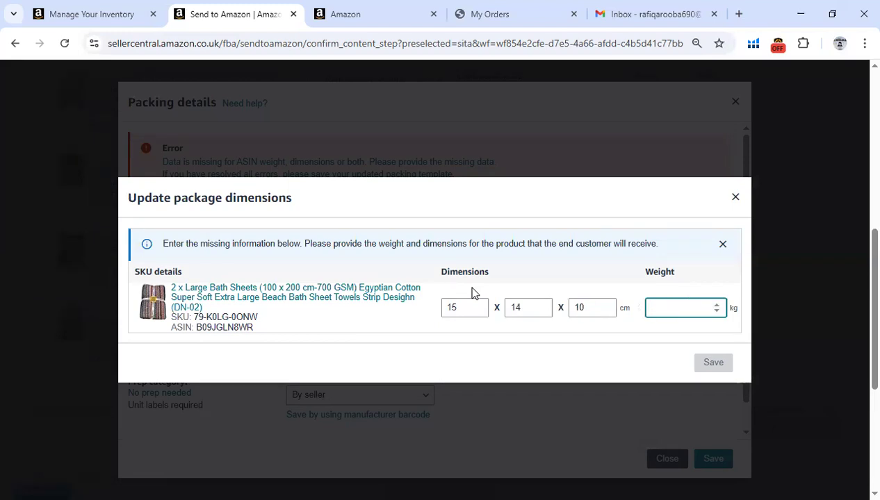
pyautogui.write('15')
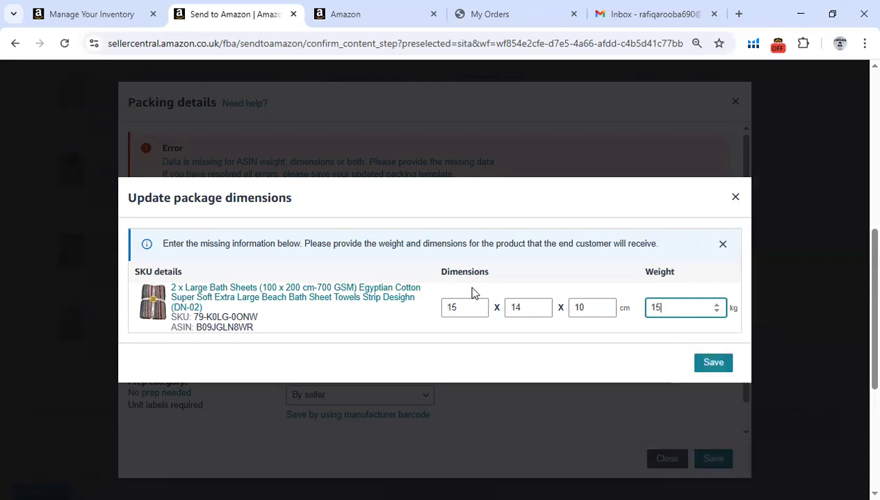
pyautogui.click(698, 364)
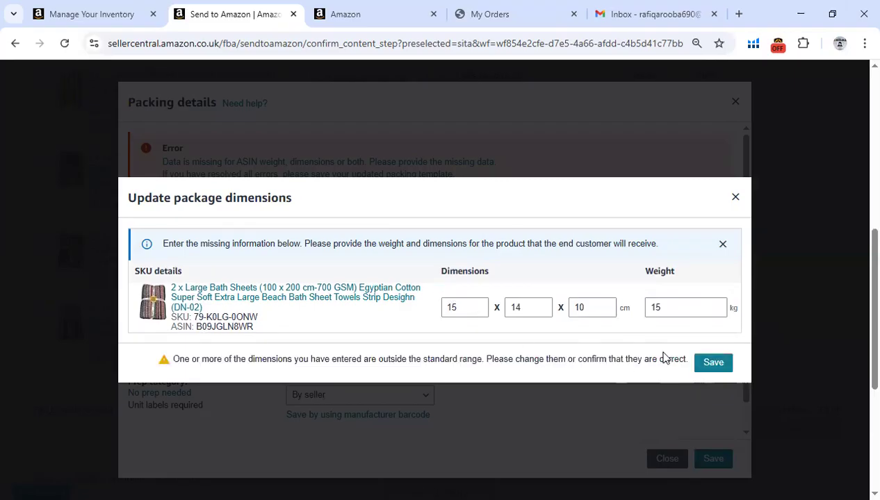
pyautogui.click(725, 368)
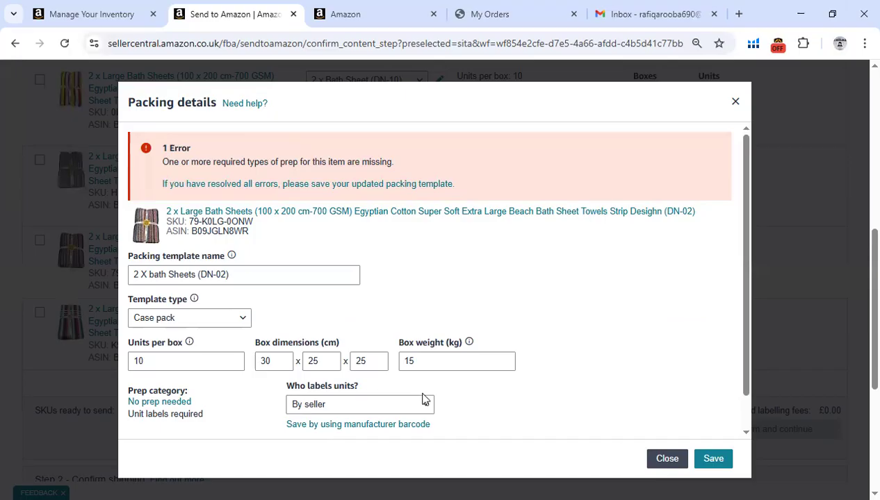
# Save the updated DN-02 packing template and select "2 X bath Sheets (DN-02)" as that product's packing details
pyautogui.click(252, 185)
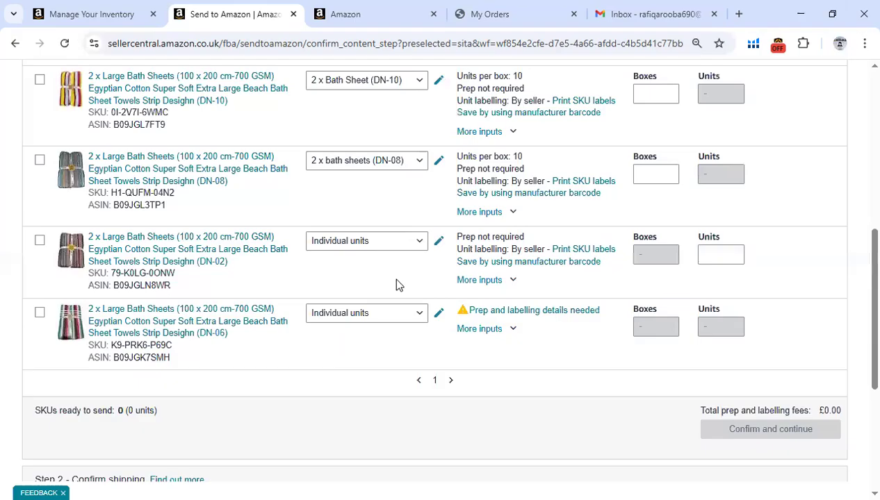
pyautogui.click(415, 241)
pyautogui.click(379, 261)
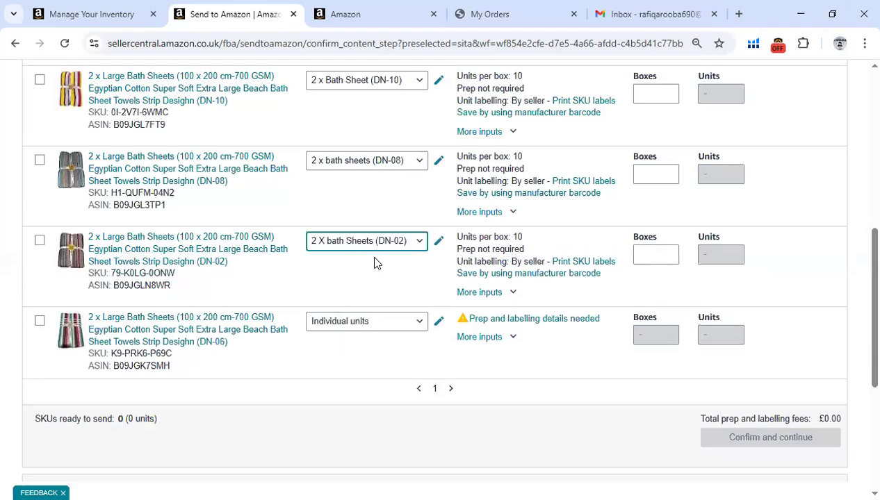
# Start a new packing template for the DN-06 bath sheets and enter "2 x Bath Sheets" as its name
pyautogui.click(383, 321)
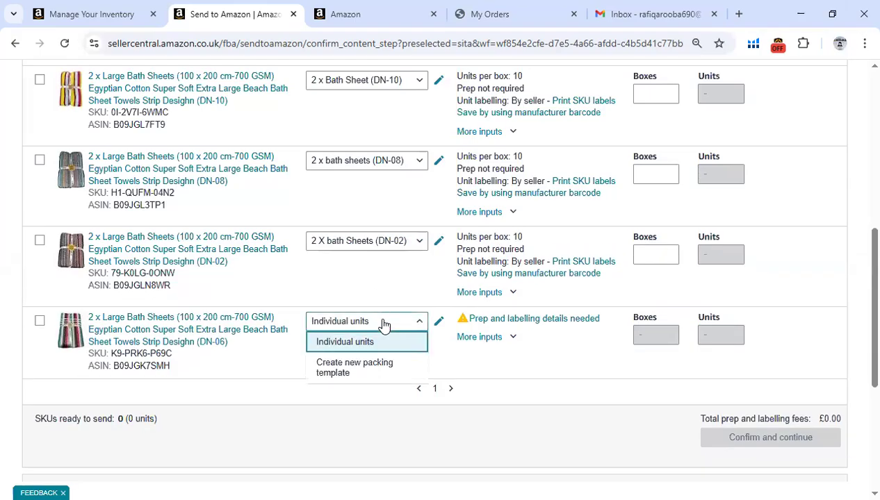
pyautogui.click(354, 373)
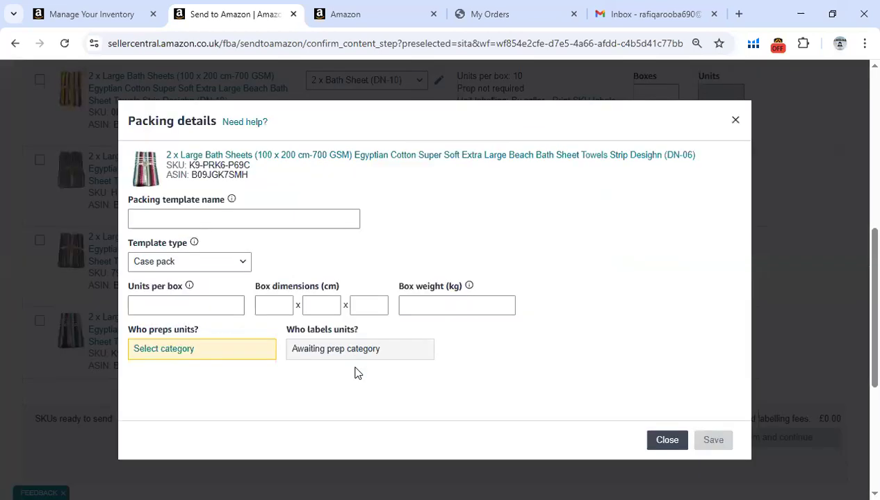
pyautogui.click(183, 219)
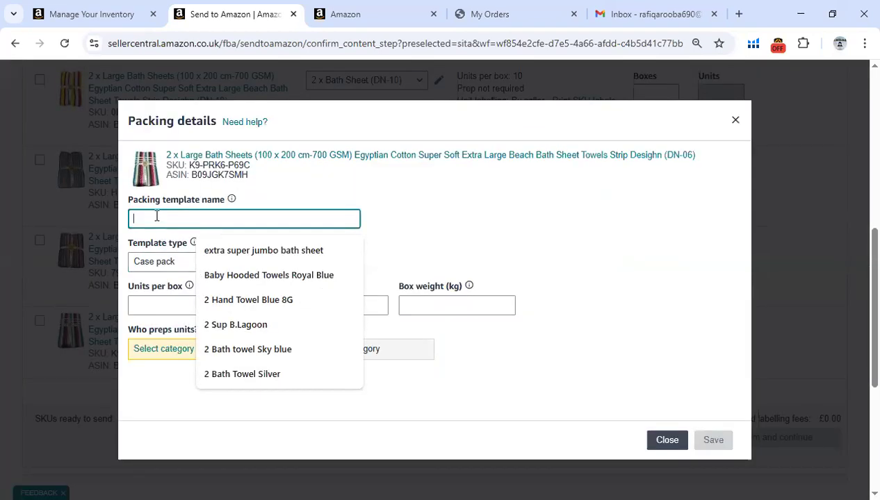
pyautogui.write('2 x')
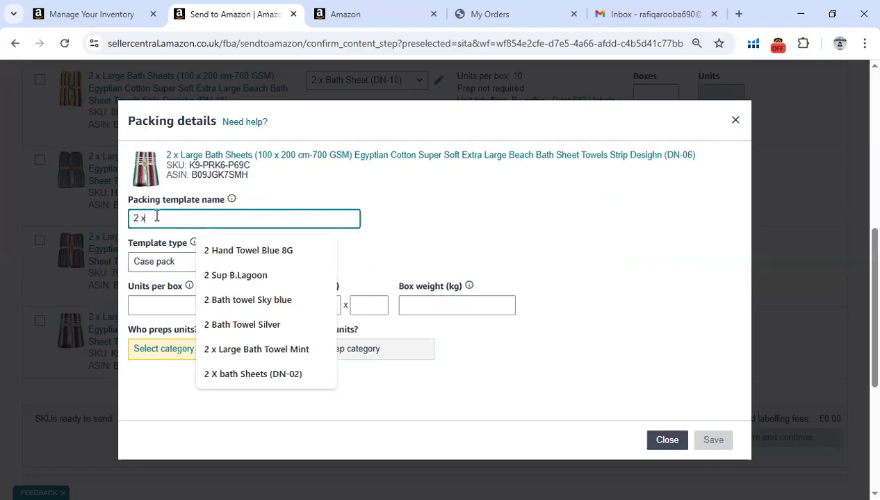
pyautogui.write(' Bath Sheets')
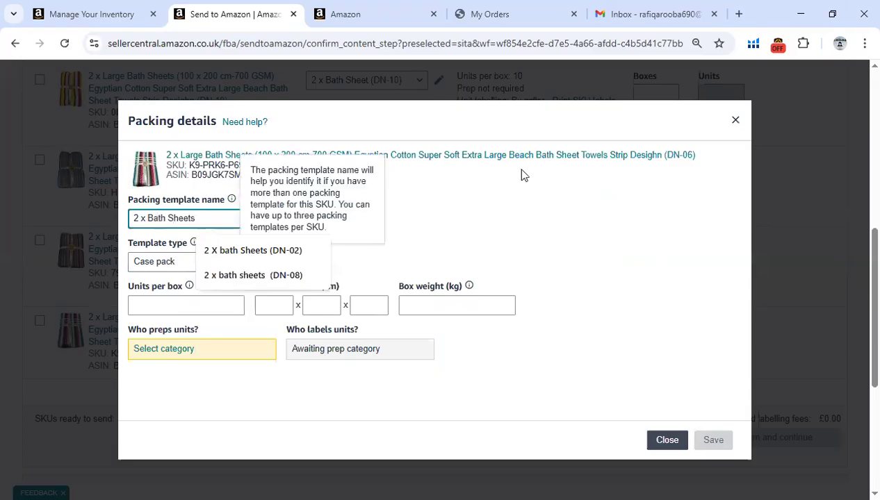
# Append "(DN-06)", copied from the product title, to the packing template name
pyautogui.moveTo(694, 155); pyautogui.dragTo(669, 155)
pyautogui.rightClick(668, 155)
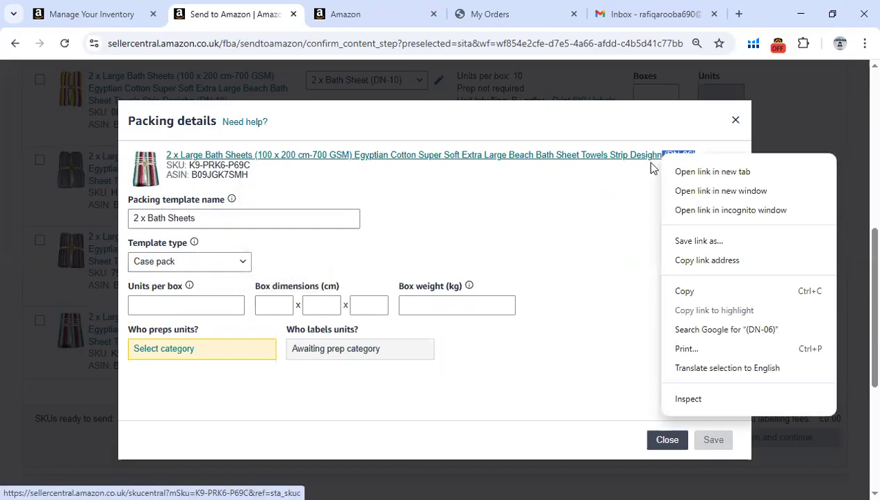
pyautogui.click(651, 217)
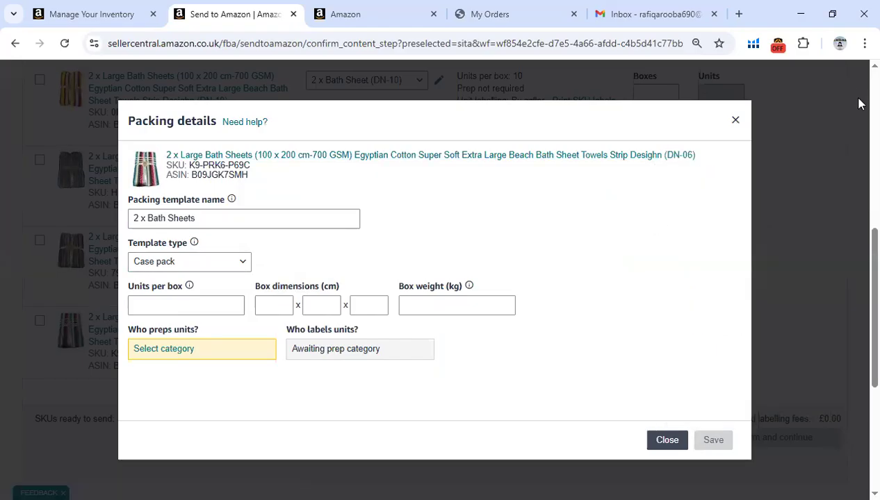
pyautogui.moveTo(697, 167); pyautogui.dragTo(664, 156)
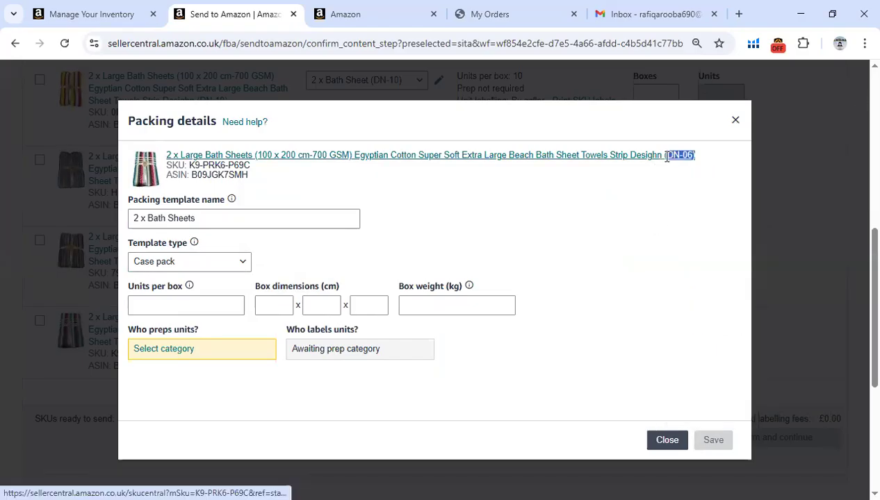
pyautogui.rightClick(661, 156)
pyautogui.click(684, 296)
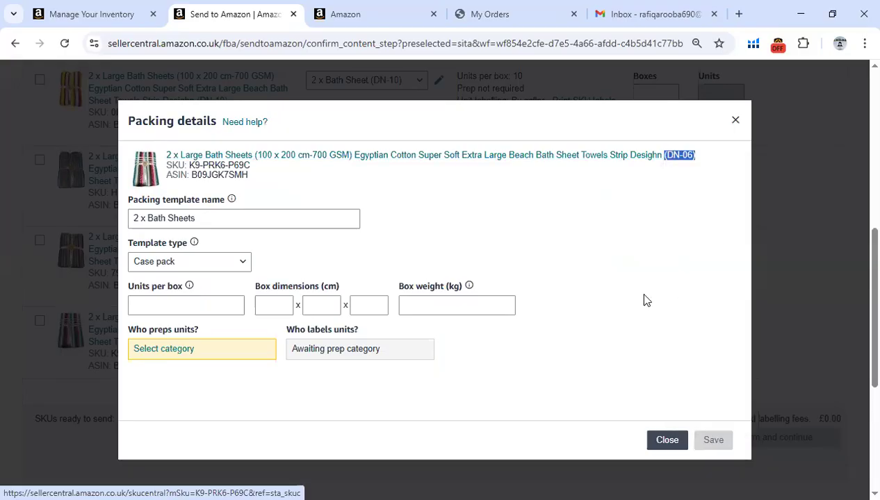
pyautogui.click(199, 224)
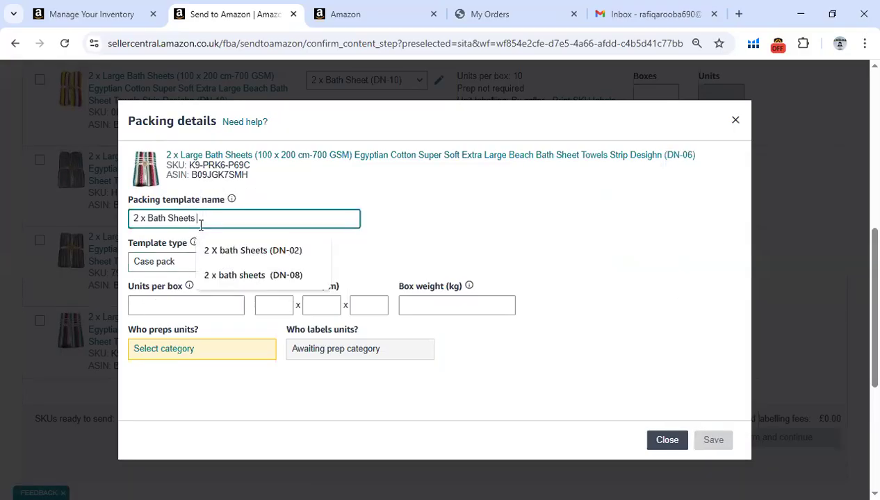
pyautogui.rightClick(198, 223)
pyautogui.click(223, 346)
# Set the DN-06 template to 10 units per box, box dimensions 30 x 25 x 25 cm and box weight 15 kg
pyautogui.click(139, 306)
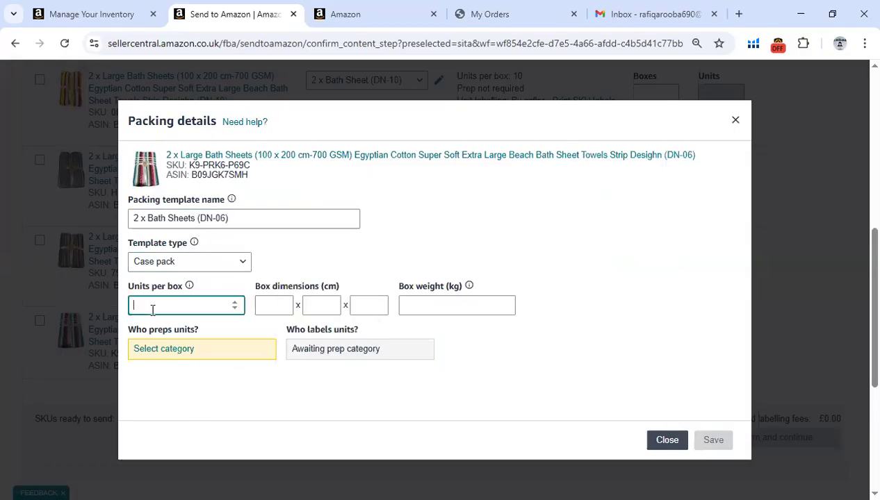
pyautogui.write('10')
pyautogui.click(275, 308)
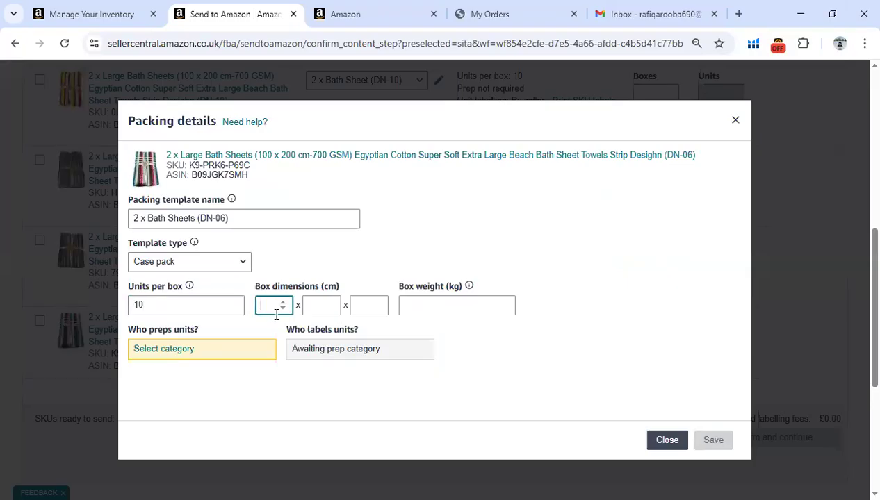
pyautogui.write('10')
pyautogui.press('BackSpace')
pyautogui.press('BackSpace')
pyautogui.write('30')
pyautogui.press('Tab')
pyautogui.write('25')
pyautogui.press('Tab')
pyautogui.write('25')
pyautogui.press('Tab')
pyautogui.write('15')
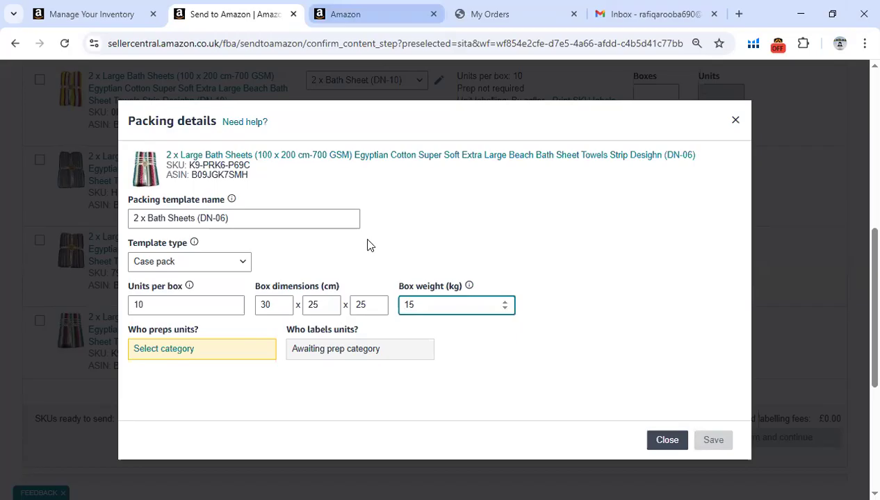
# Set the DN-06 template's prep category to "No prep needed" and save the packing template
pyautogui.click(164, 351)
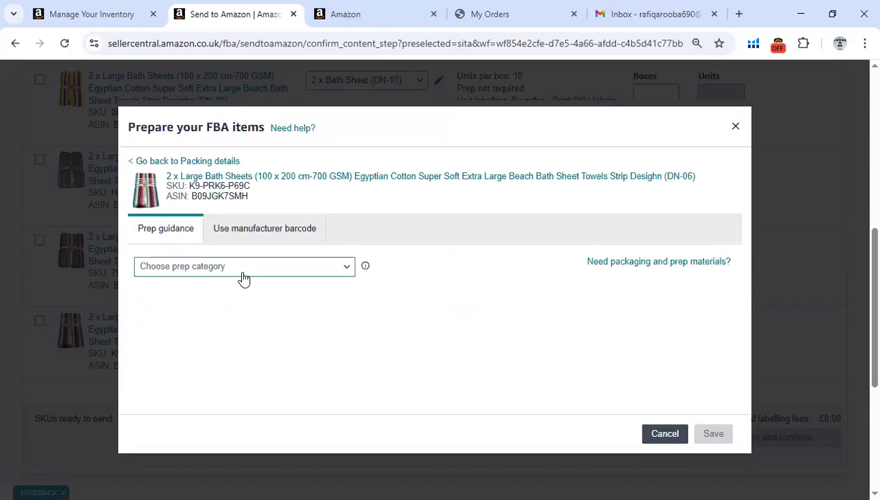
pyautogui.click(240, 269)
pyautogui.scroll(-2, 344, 349)
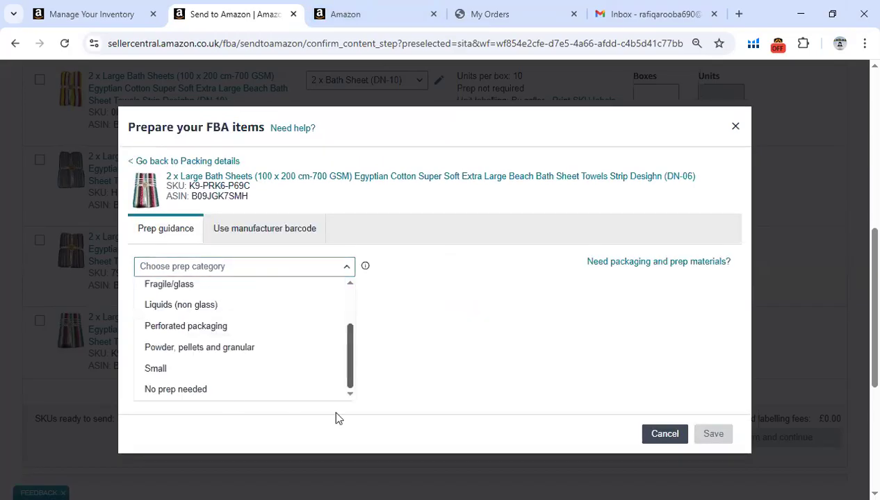
pyautogui.click(210, 391)
pyautogui.click(713, 434)
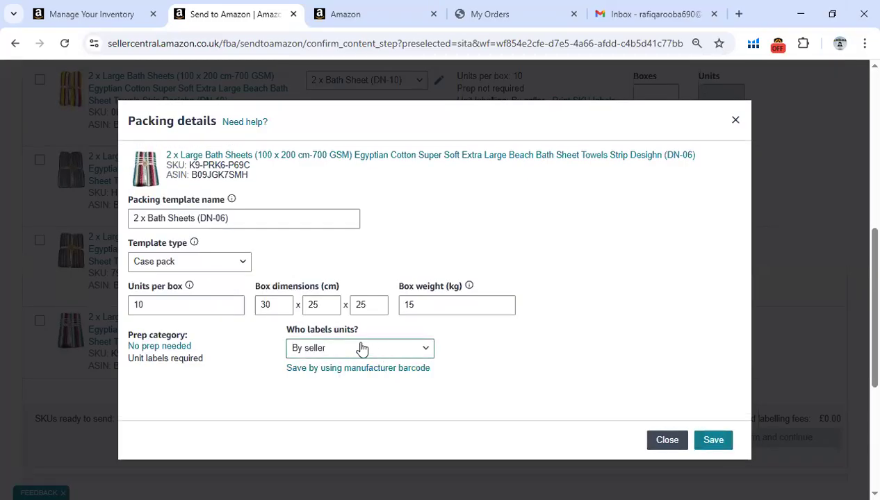
pyautogui.click(716, 440)
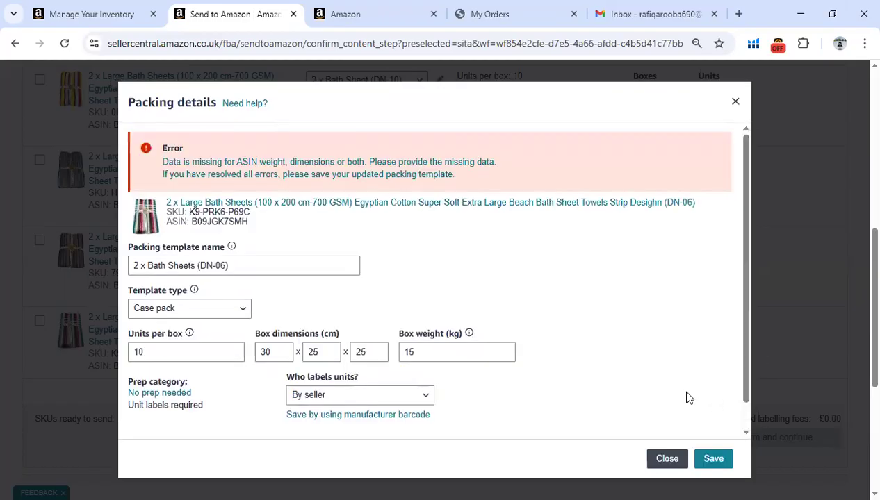
# Provide the missing DN-06 package data with dimensions 15 x 14 x 10 cm and weight 1.5 kg, and save it
pyautogui.click(307, 162)
pyautogui.click(457, 306)
pyautogui.write('15')
pyautogui.press('Tab')
pyautogui.write('14')
pyautogui.click(586, 307)
pyautogui.write('10')
pyautogui.press('Tab')
pyautogui.write('1')
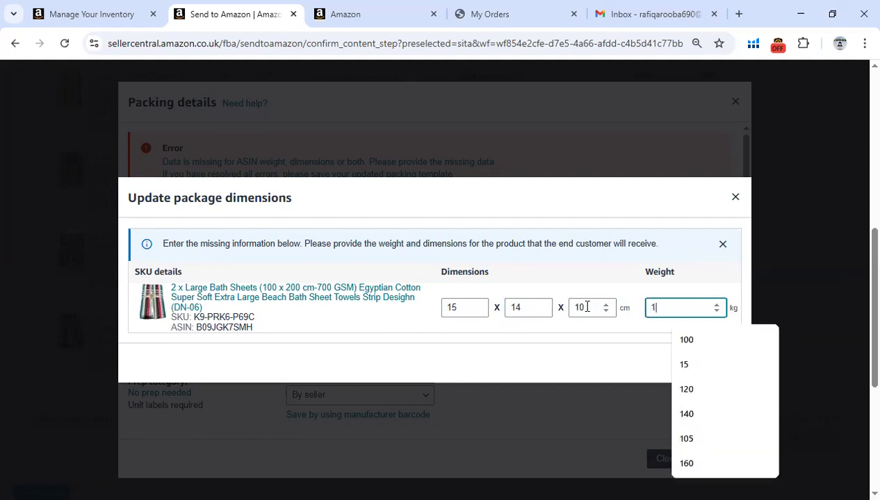
pyautogui.write('.5')
pyautogui.click(589, 340)
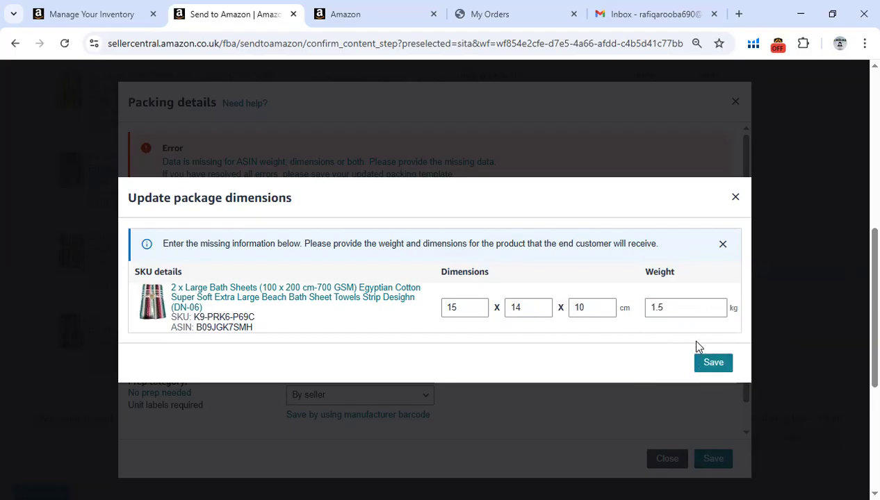
pyautogui.click(709, 364)
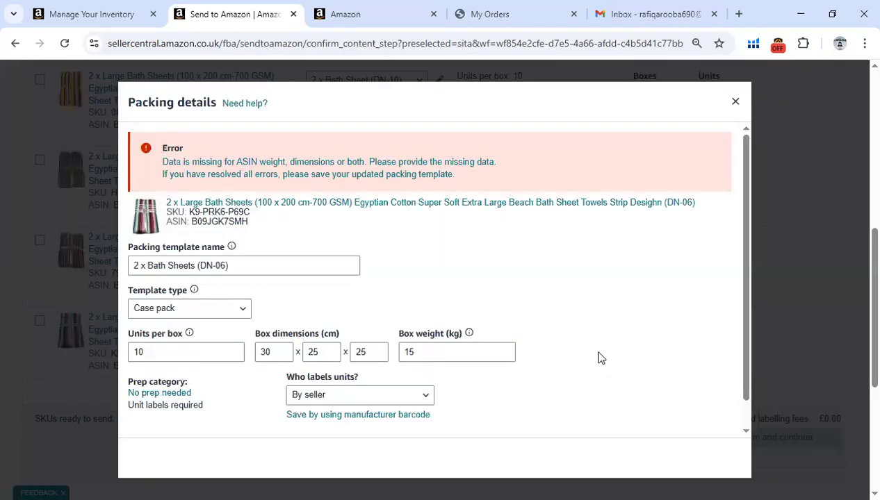
# Save the updated DN-06 packing template and select "2 x Bath Sheets (DN-06)" as that product's packing details
pyautogui.click(380, 186)
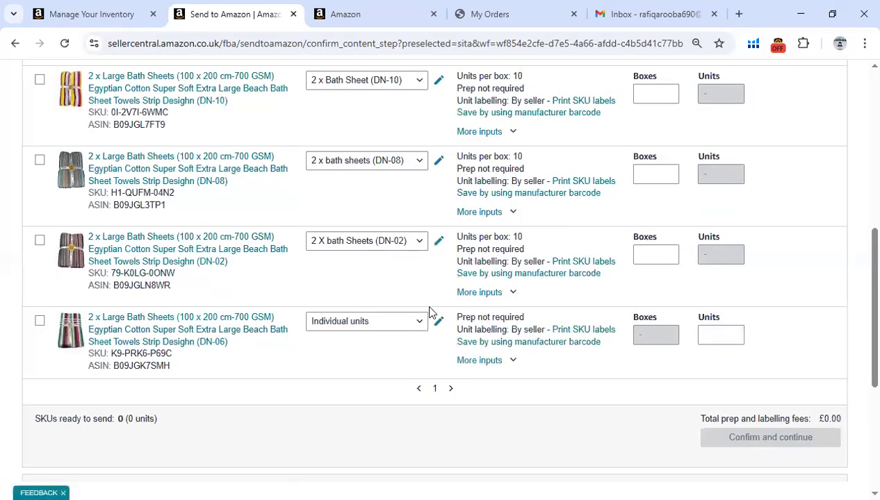
pyautogui.click(424, 321)
pyautogui.click(387, 343)
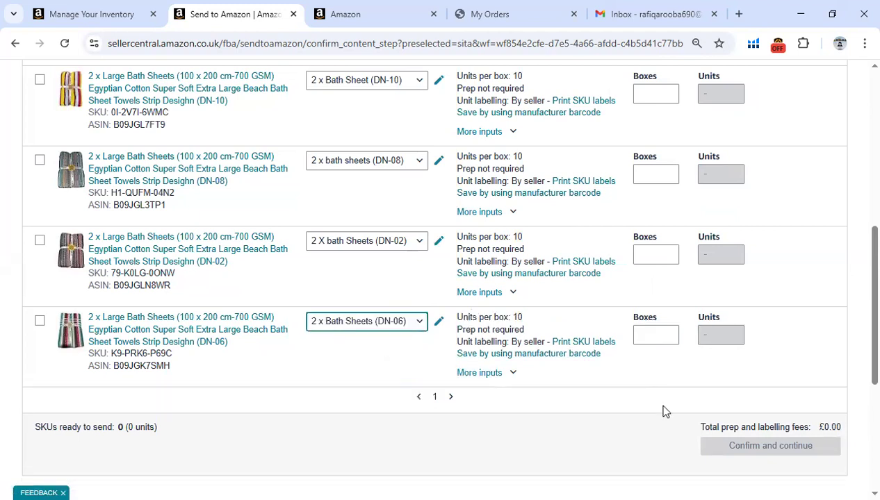
# Set the quantity to 1 box for DN-05 and 2 boxes for DN-10, marking both as ready to send
pyautogui.scroll(2, 533, 379)
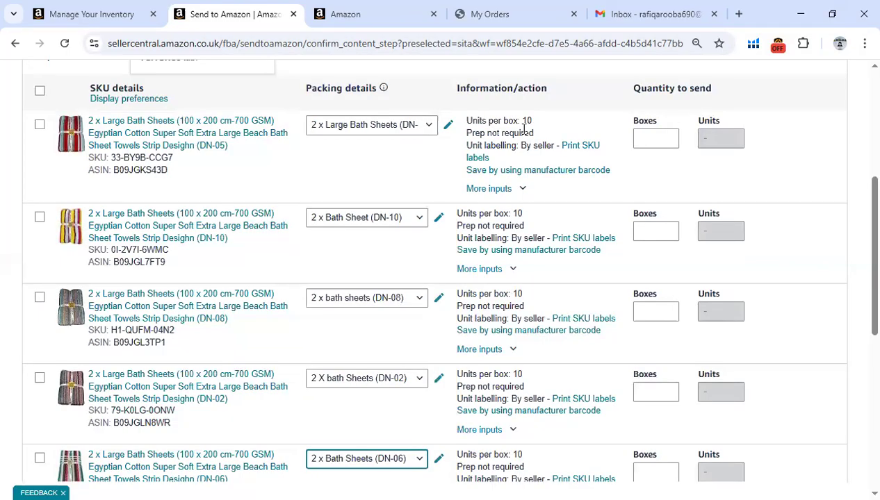
pyautogui.scroll(1, 666, 226)
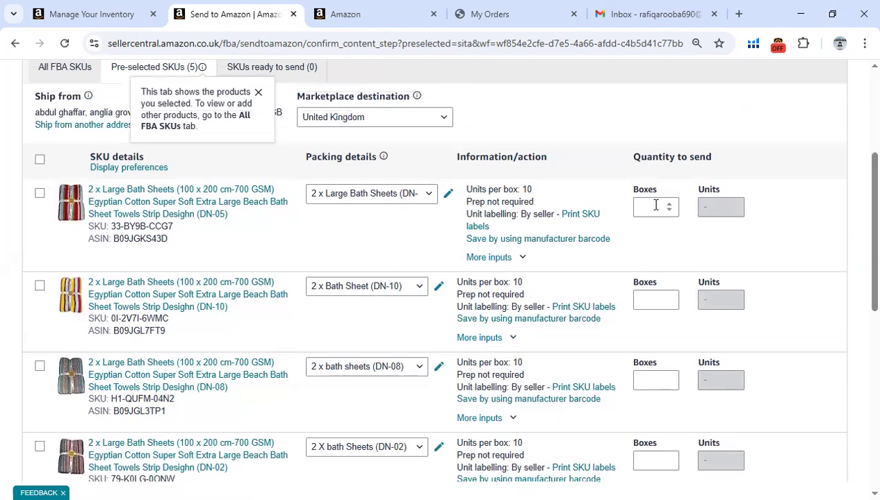
pyautogui.click(656, 206)
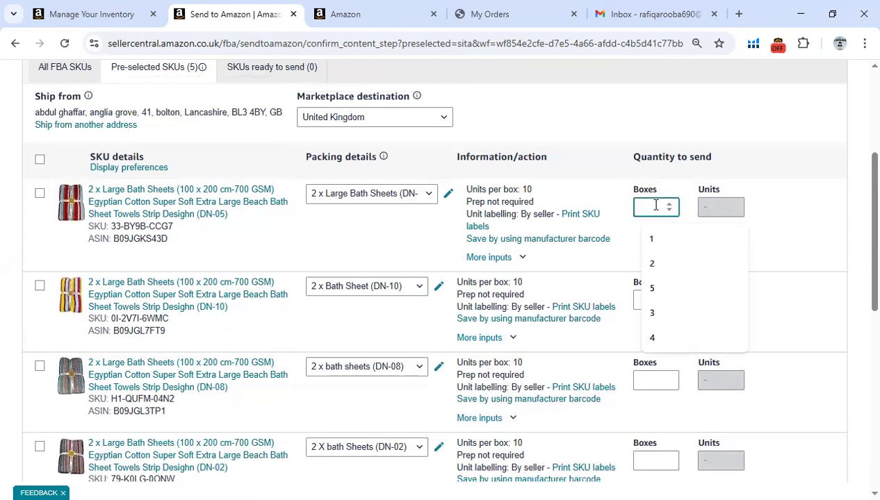
pyautogui.click(645, 226)
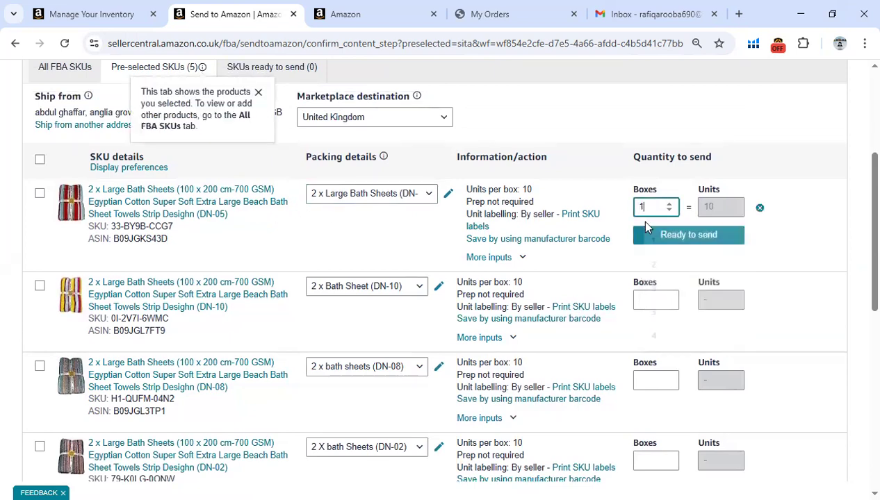
pyautogui.click(706, 239)
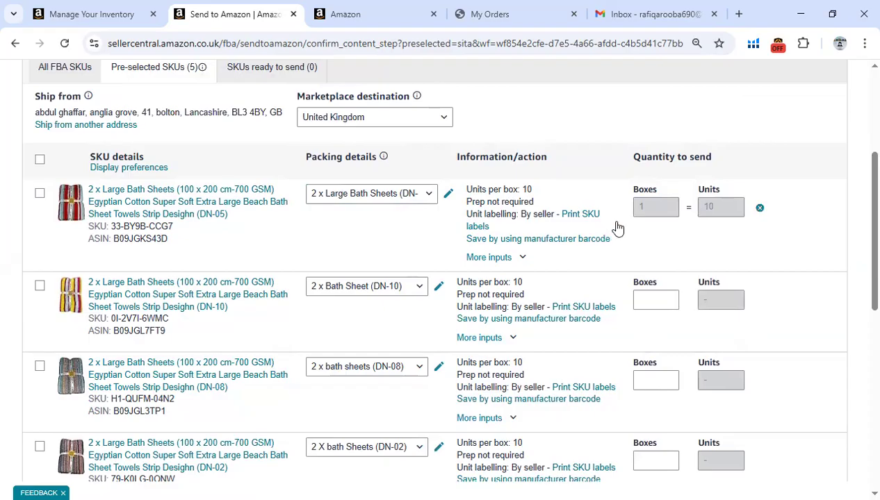
pyautogui.click(647, 294)
pyautogui.click(650, 353)
pyautogui.click(661, 316)
# Set the DN-08 quantity to 3 boxes and mark it as ready to send
pyautogui.scroll(-1, 583, 308)
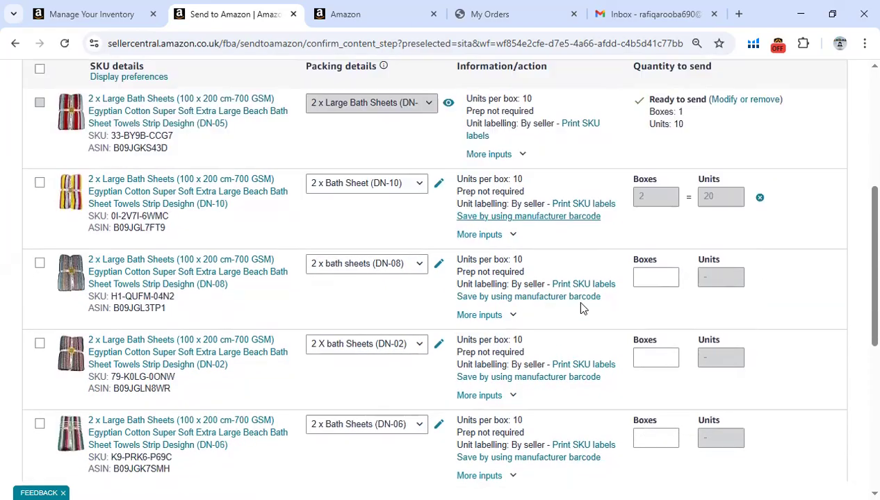
pyautogui.click(655, 229)
pyautogui.write('3')
pyautogui.click(658, 249)
# Set the quantity to 1 box each for DN-02 and DN-06, marking both as ready to send
pyautogui.click(647, 300)
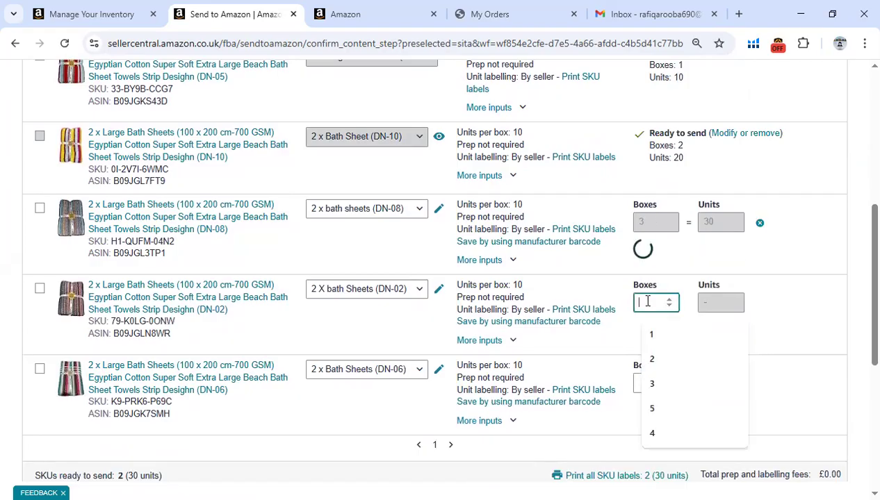
pyautogui.click(652, 335)
pyautogui.click(660, 324)
pyautogui.click(645, 374)
pyautogui.write('1')
pyautogui.click(656, 409)
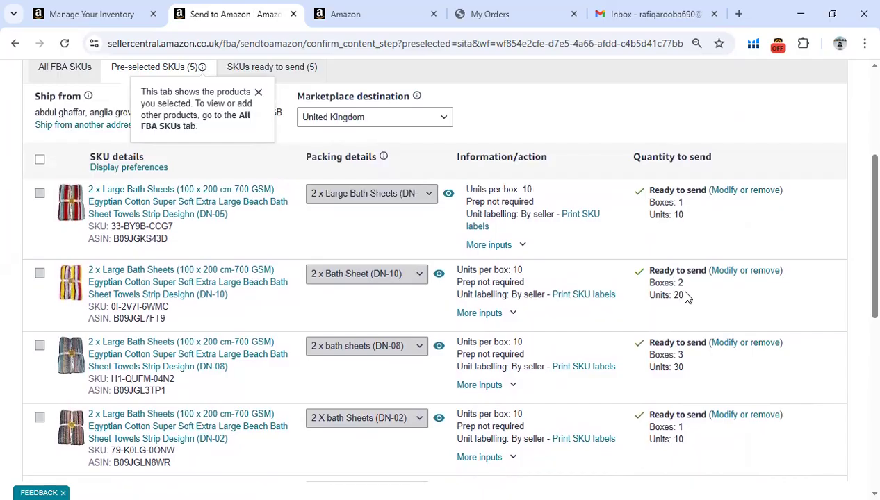
# Print all SKU labels for the five products in thermal printing format at 50 x 25 mm
pyautogui.scroll(-3, 685, 297)
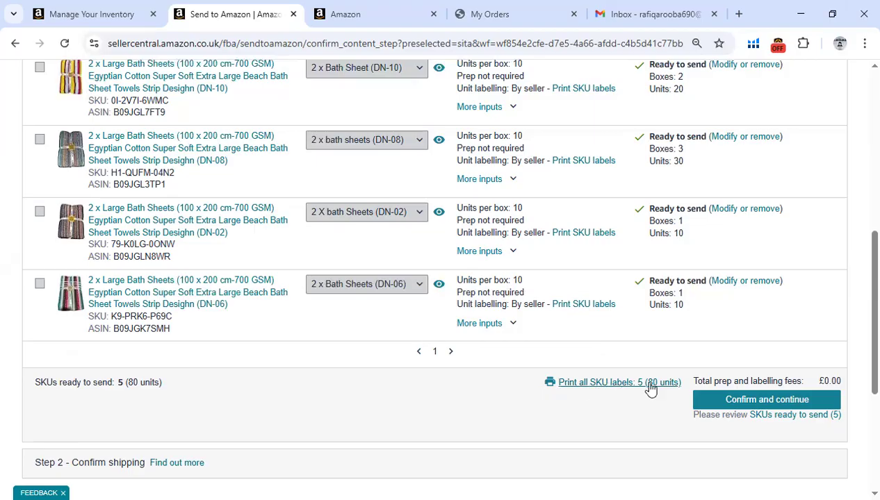
pyautogui.click(583, 387)
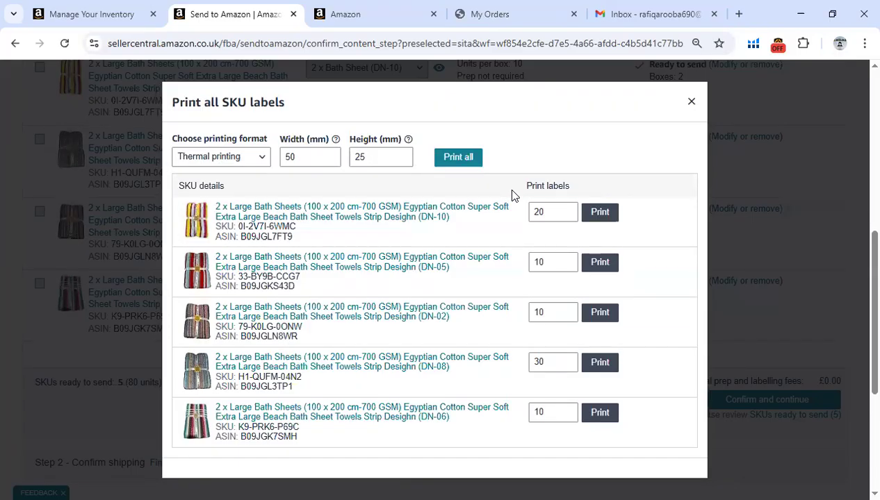
pyautogui.click(458, 160)
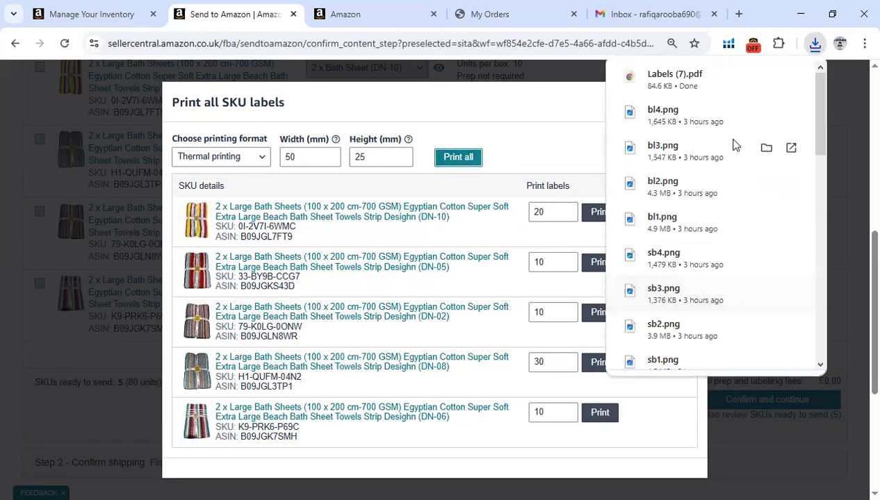
# Open the downloaded "Labels (7).pdf" and examine the product barcode labels
pyautogui.click(693, 85)
pyautogui.scroll(-2, 331, 200)
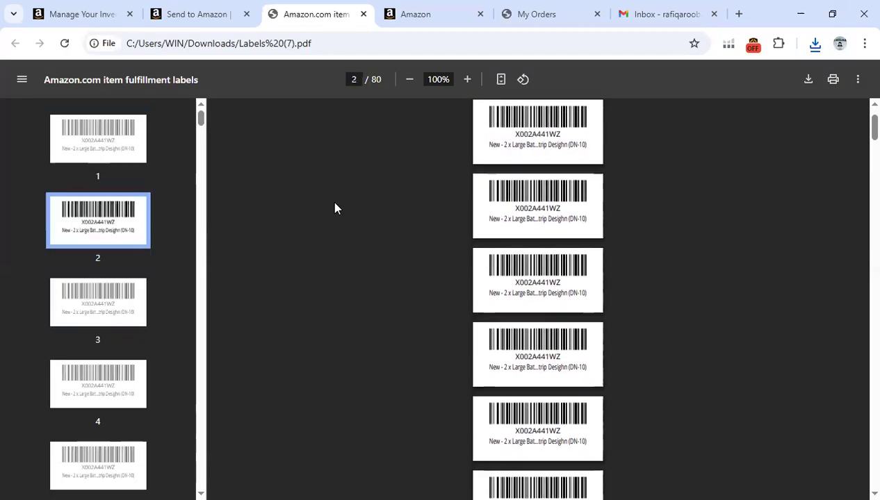
pyautogui.scroll(1, 334, 209)
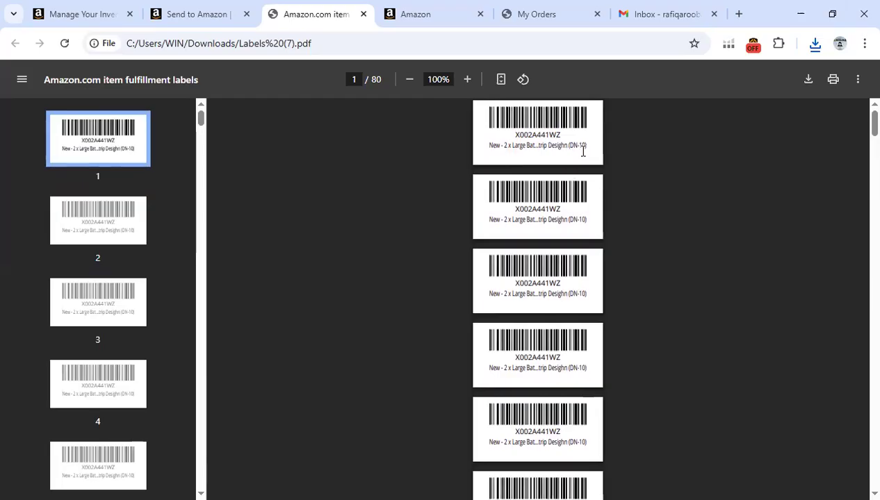
# Examine the SKU barcode labels for the DN-10, DN-05, DN-02 and DN-08 designs throughout the label PDF
pyautogui.scroll(-1, 567, 306)
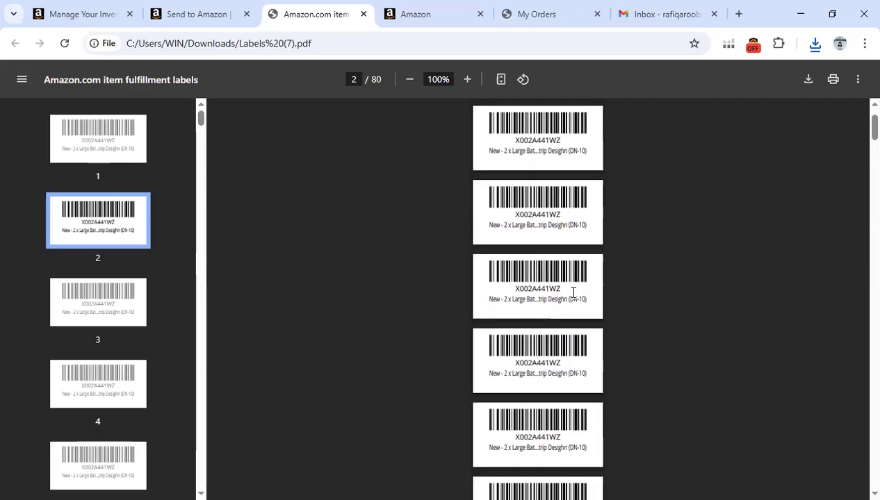
pyautogui.scroll(-3, 578, 337)
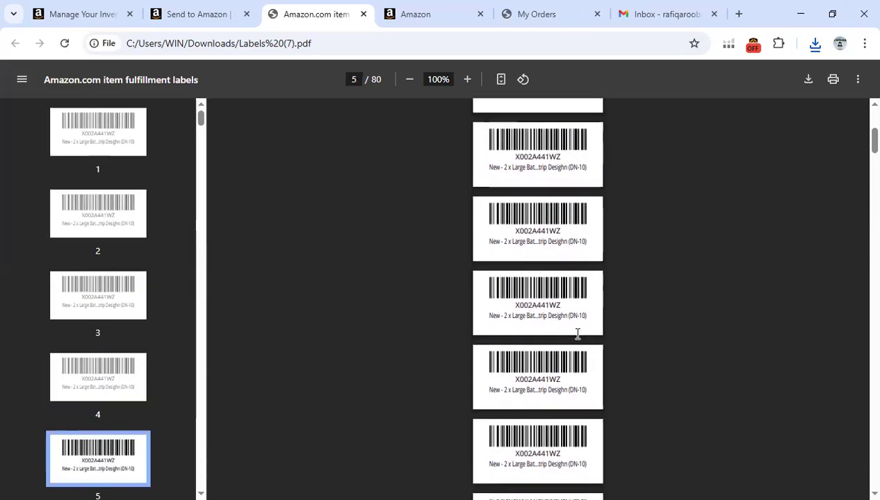
pyautogui.scroll(-2, 575, 334)
pyautogui.scroll(-2, 573, 316)
pyautogui.scroll(-10, 572, 295)
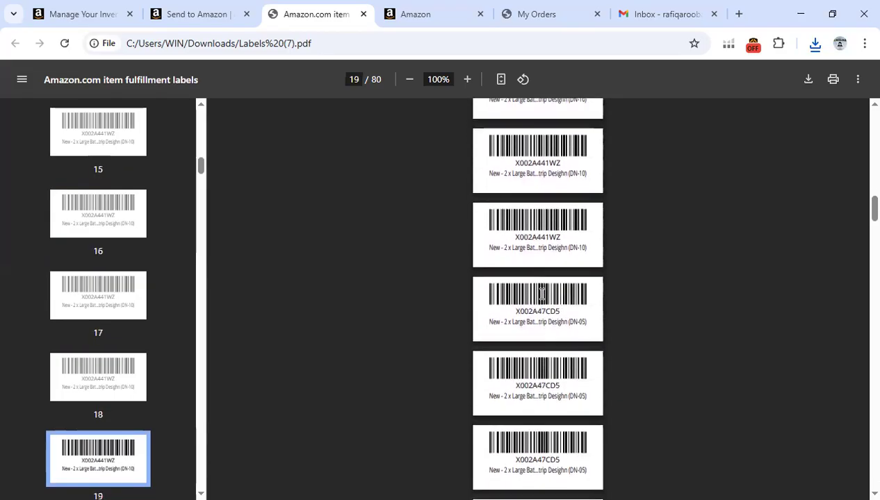
pyautogui.scroll(-1, 542, 293)
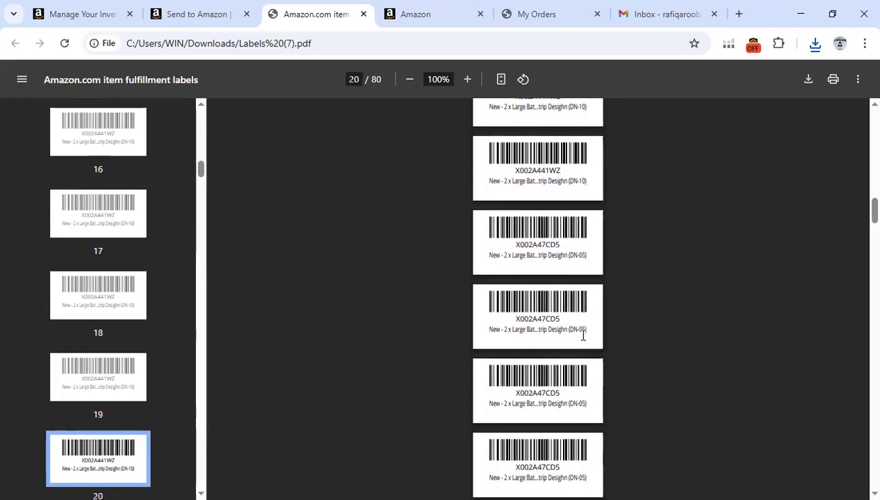
pyautogui.scroll(-12, 569, 328)
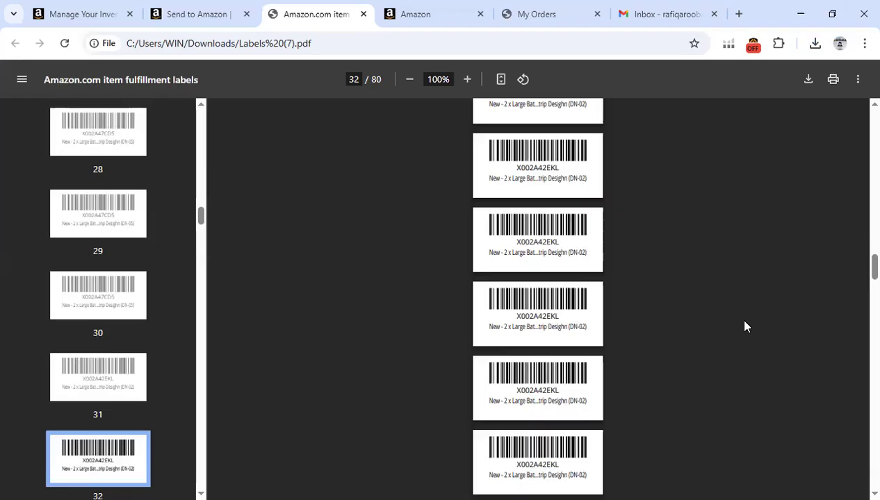
pyautogui.scroll(-1, 772, 333)
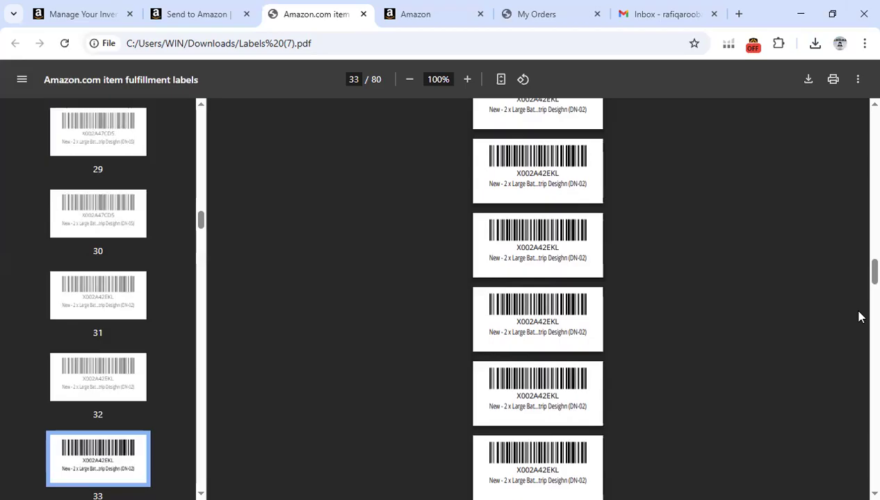
pyautogui.scroll(-1, 720, 347)
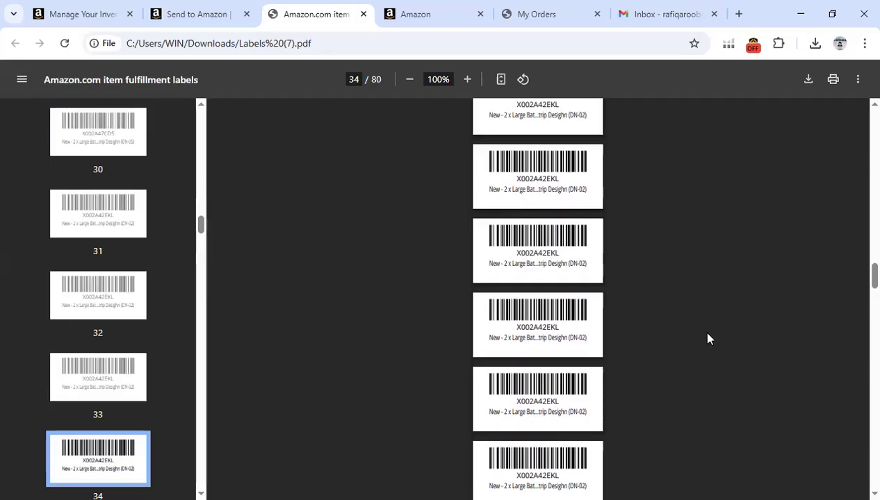
pyautogui.scroll(3, 710, 339)
pyautogui.scroll(1, 707, 337)
pyautogui.scroll(-5, 702, 334)
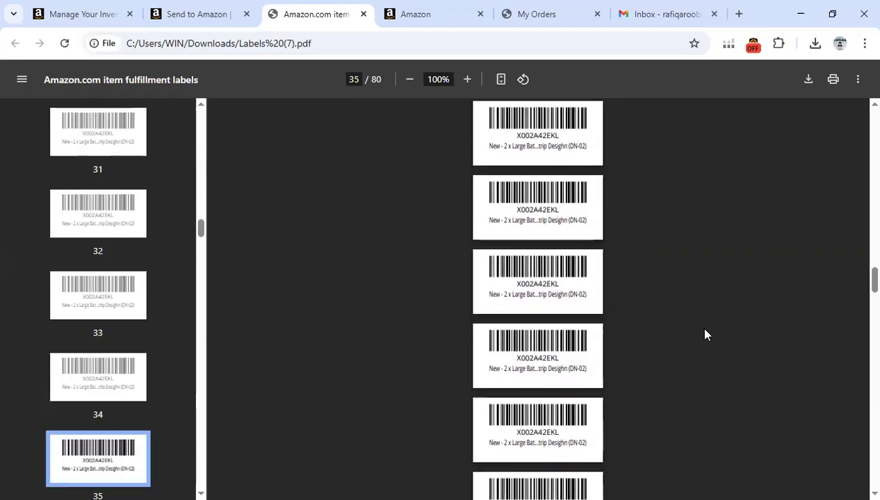
pyautogui.scroll(-20, 690, 334)
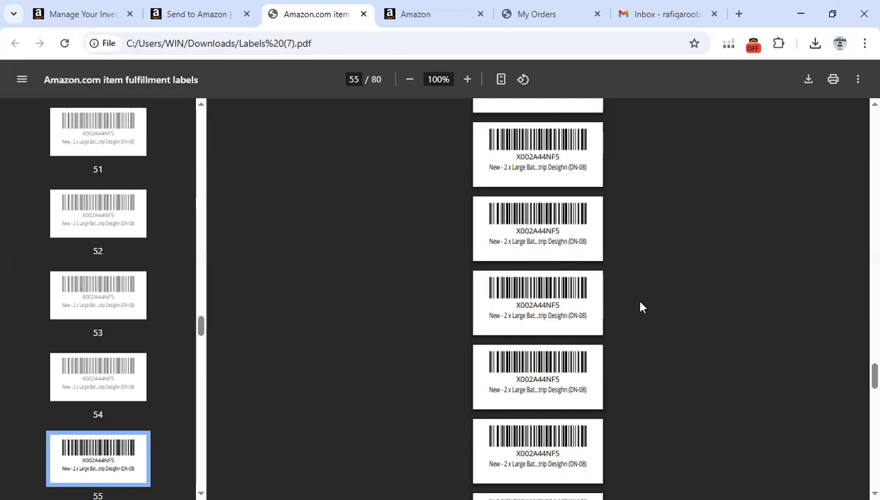
pyautogui.scroll(-8, 640, 308)
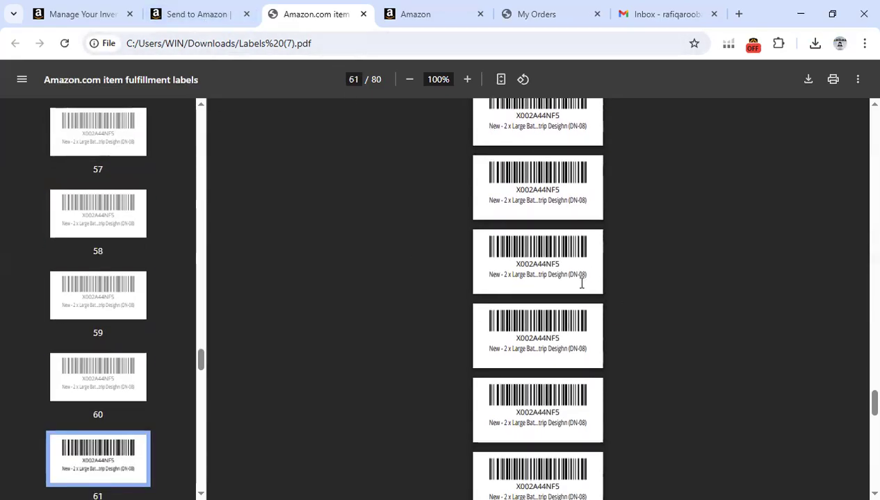
# Return to the Send to Amazon workflow, close the SKU label printing dialog and confirm the inventory to send
pyautogui.click(190, 14)
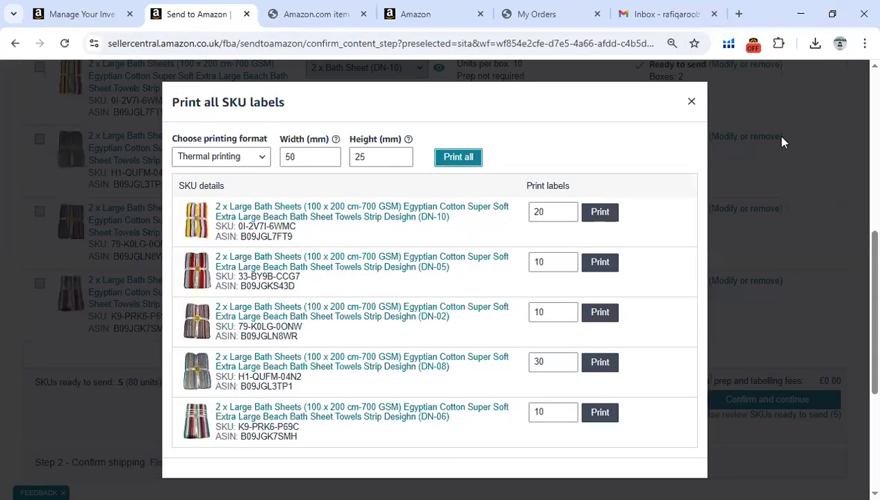
pyautogui.press('Escape')
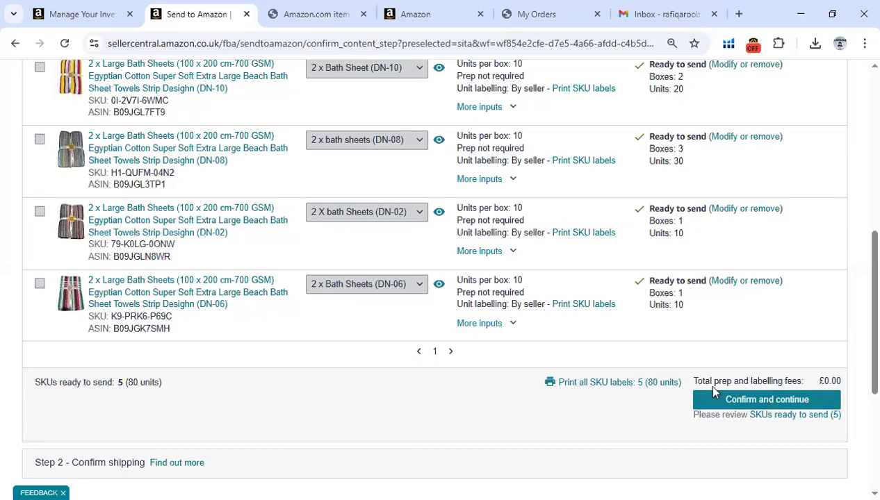
pyautogui.click(764, 400)
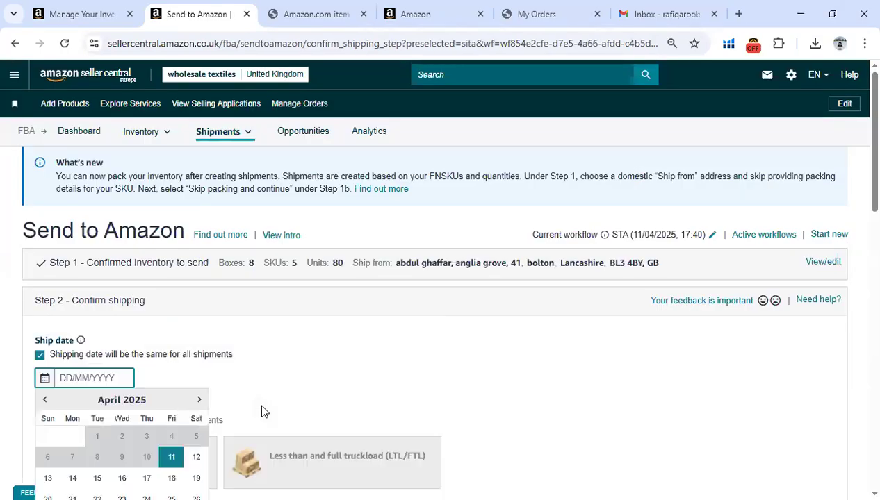
# Set the ship date for all shipments to 14/04/2025 in the shipping confirmation step
pyautogui.scroll(-1, 216, 368)
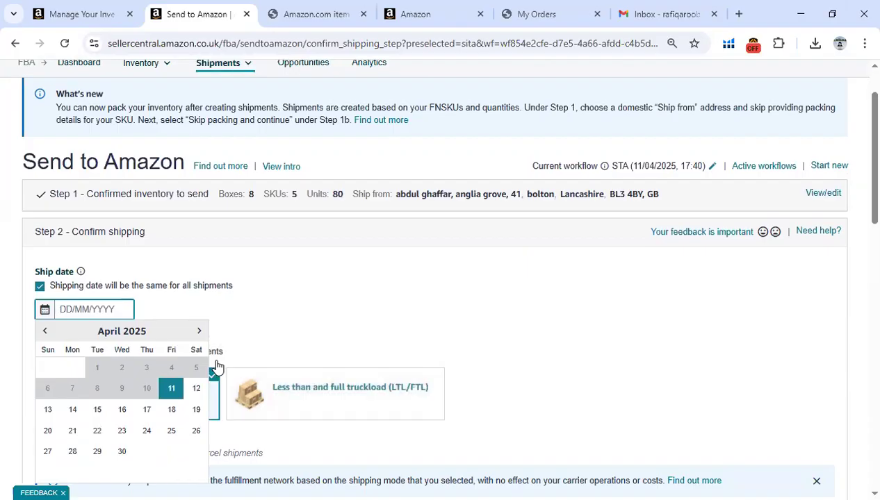
pyautogui.scroll(-2, 255, 365)
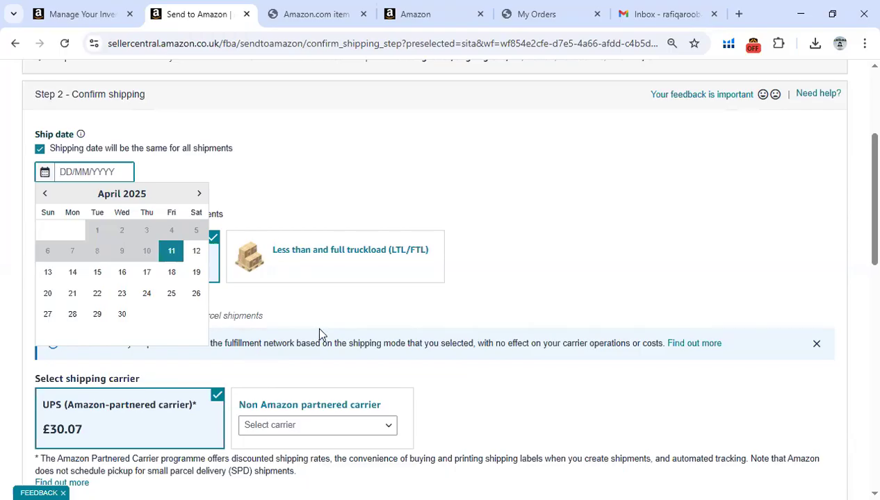
pyautogui.scroll(1, 305, 278)
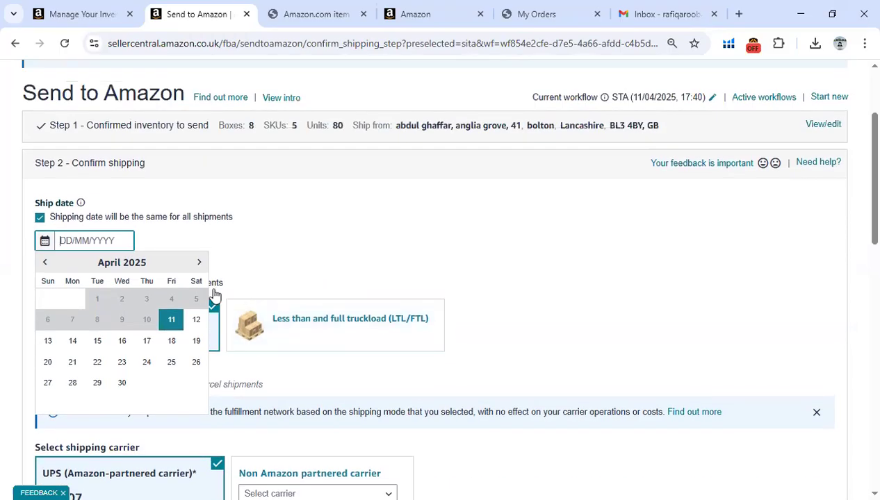
pyautogui.scroll(2, 351, 296)
pyautogui.scroll(-2, 343, 299)
pyautogui.scroll(-1, 222, 316)
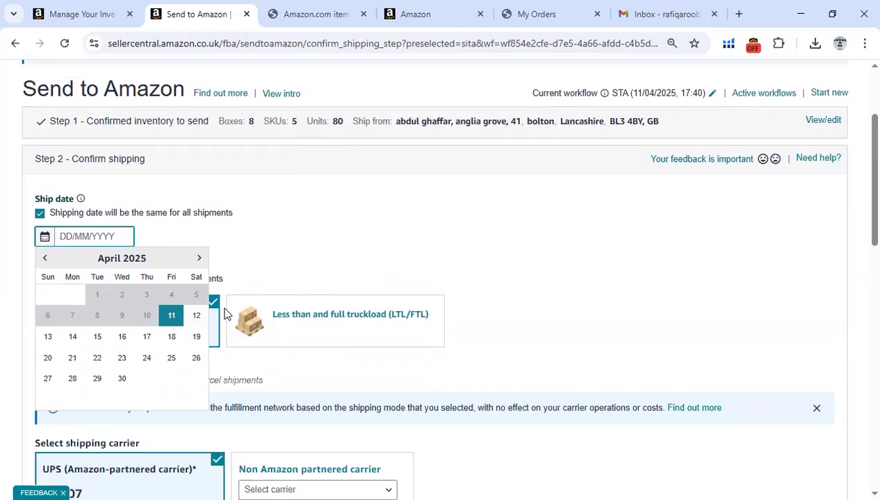
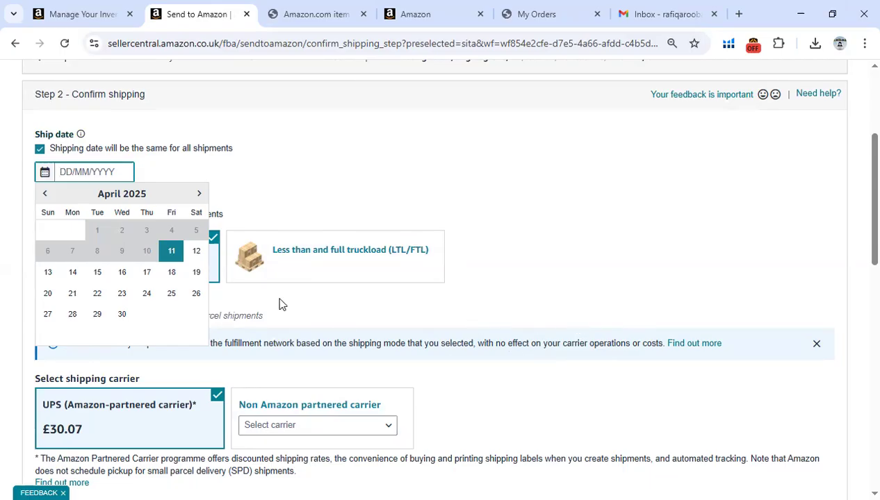
pyautogui.click(74, 273)
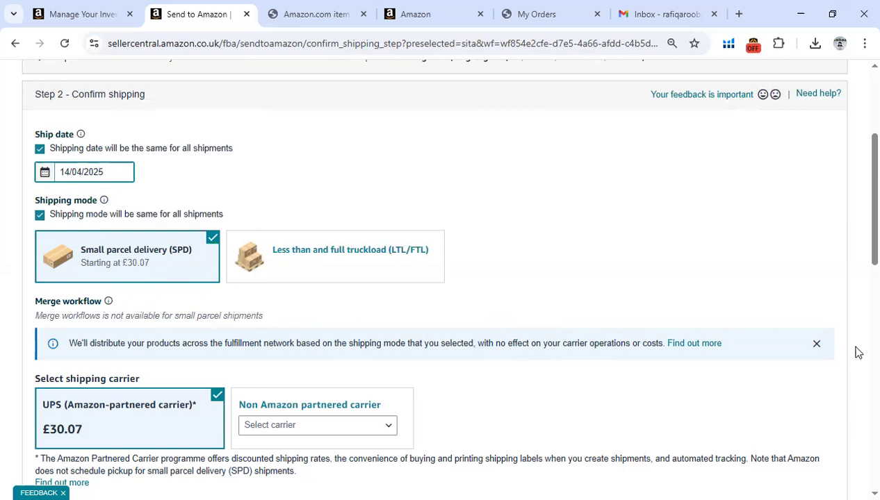
# Review both shipments and their estimated charges, and agree to the Amazon Partnered Carrier and Carrier Terms and Conditions
pyautogui.moveTo(861, 245); pyautogui.dragTo(858, 275)
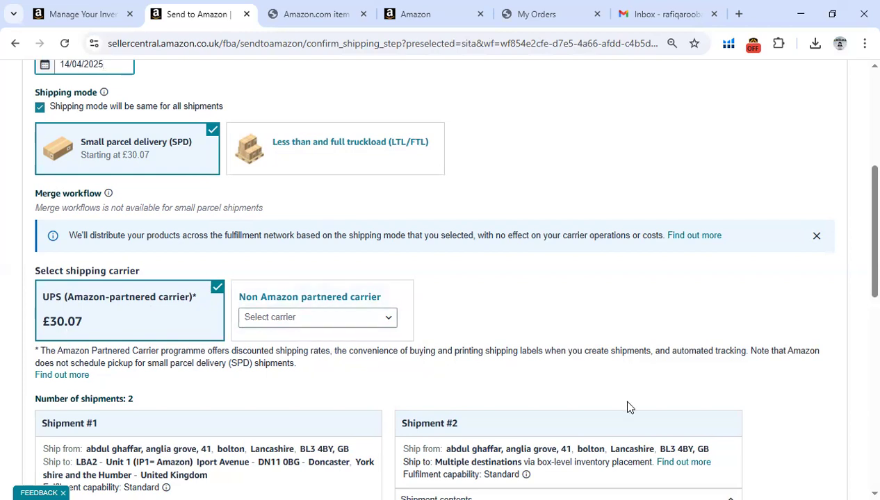
pyautogui.scroll(-5, 445, 278)
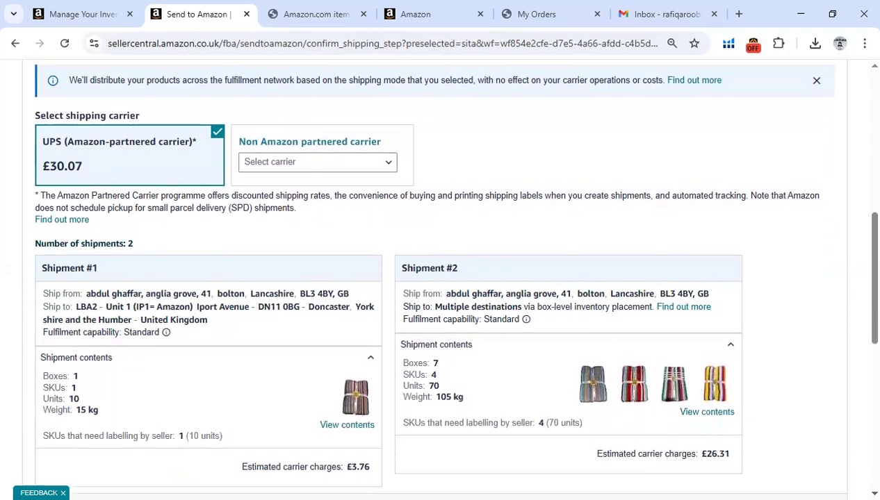
pyautogui.scroll(-1, 556, 344)
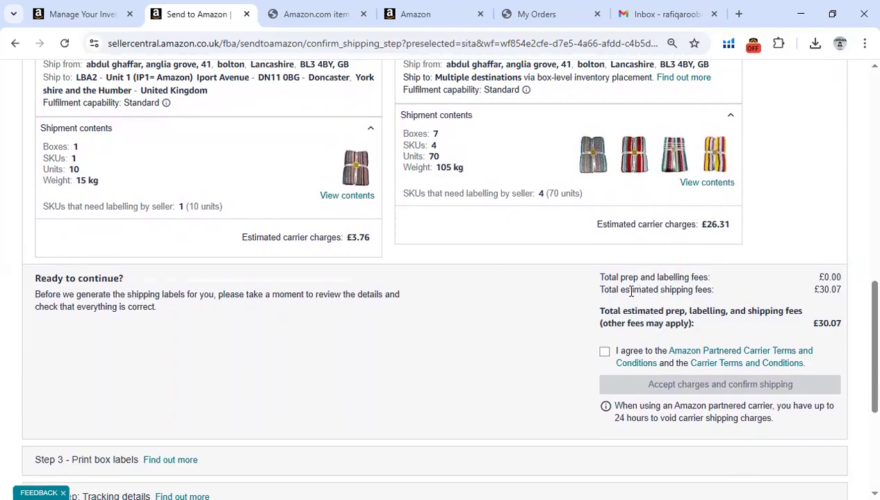
pyautogui.click(604, 353)
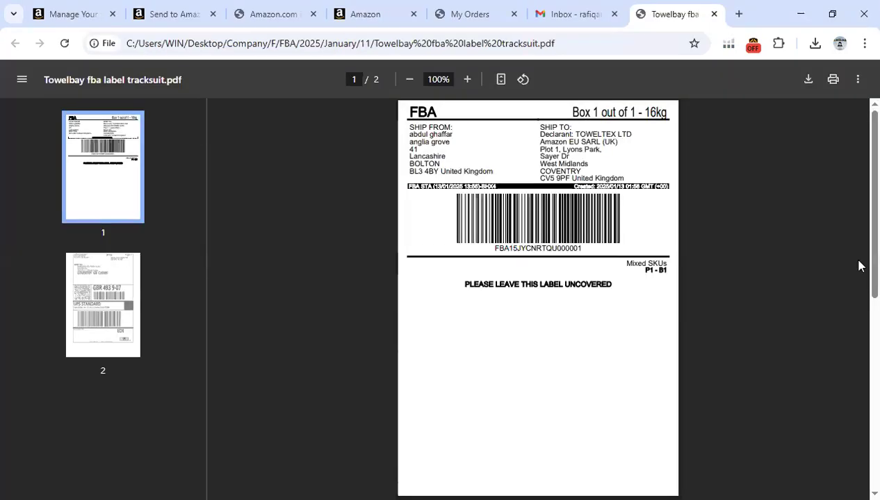
# Examine the example FBA box label and UPS shipping label in "Towelbay fba label tracksuit.pdf"
pyautogui.rightClick(859, 201)
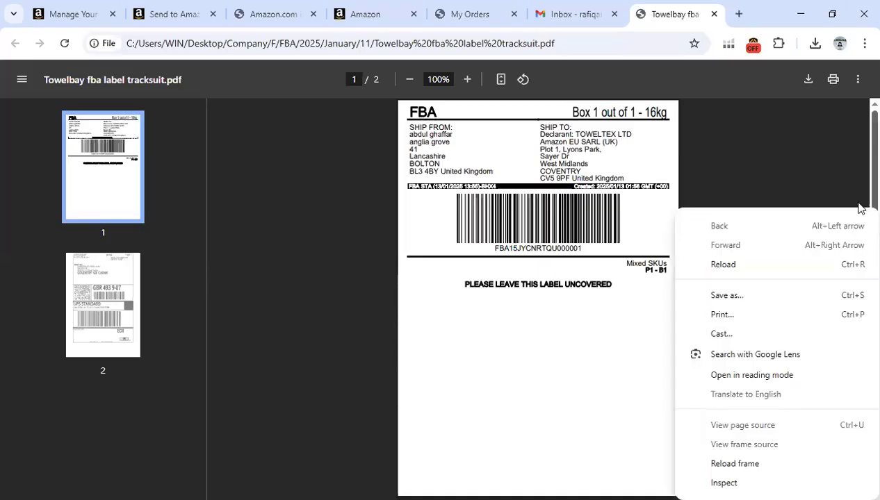
pyautogui.click(859, 182)
pyautogui.scroll(-6, 859, 295)
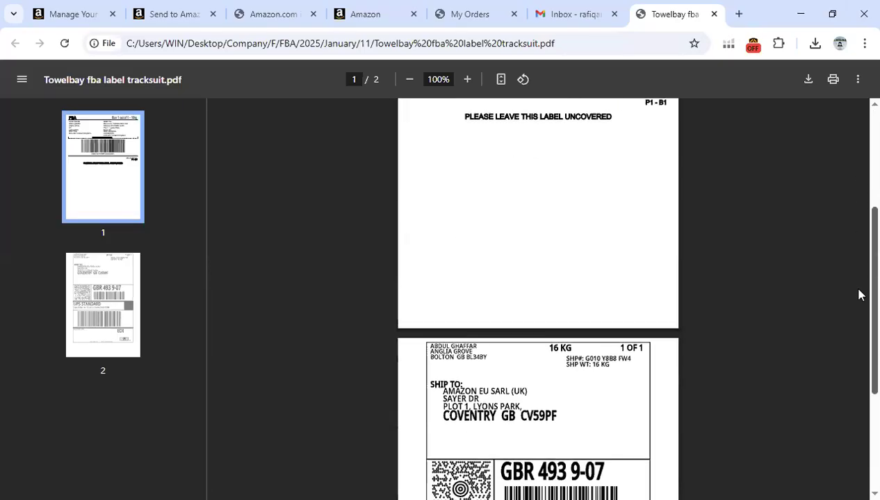
pyautogui.scroll(6, 848, 133)
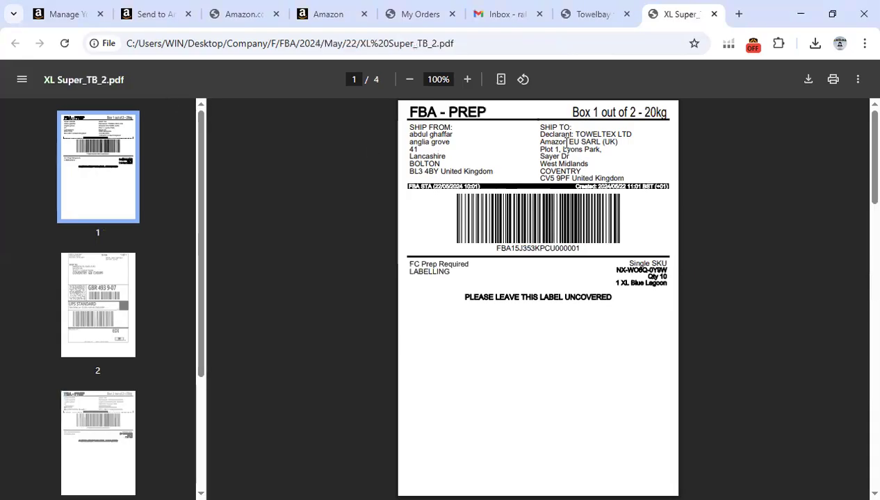
# Examine the FBA box label and UPS label in "XL Super_TB_2.pdf", highlighting the "Blue Lagoon" text in the SKU details
pyautogui.rightClick(860, 166)
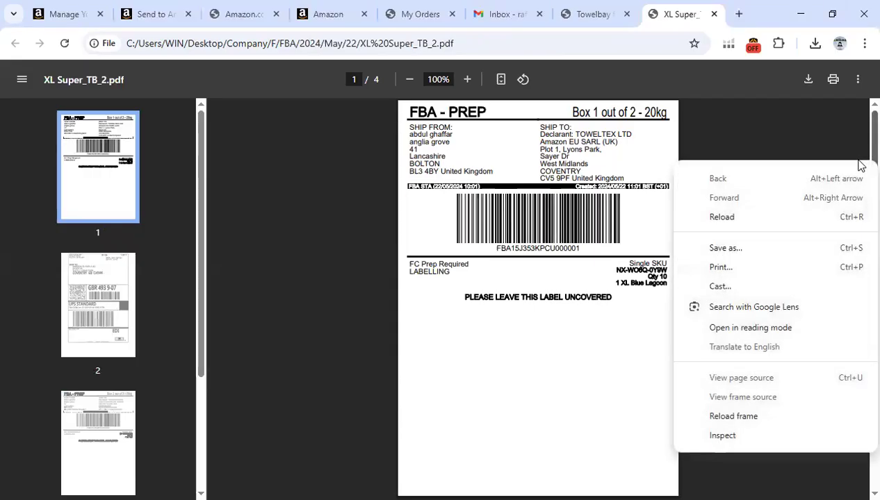
pyautogui.click(793, 134)
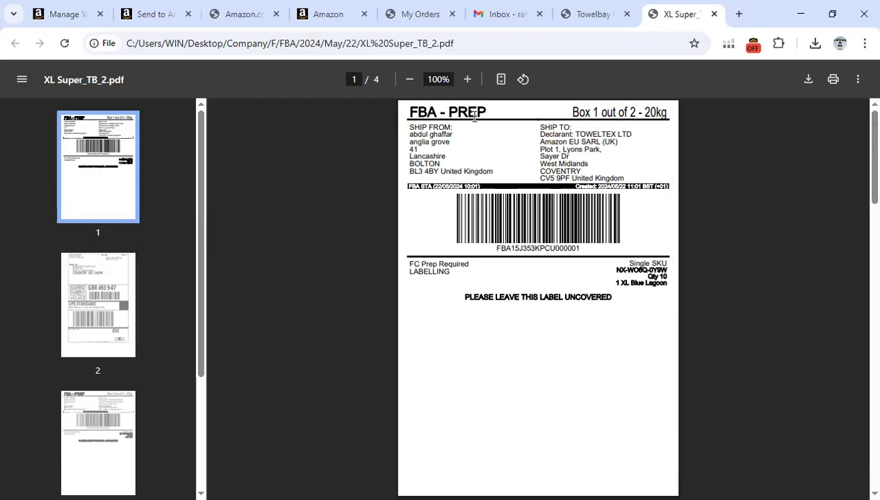
pyautogui.scroll(-1, 858, 191)
pyautogui.moveTo(859, 196); pyautogui.dragTo(858, 141)
pyautogui.moveTo(858, 143)
pyautogui.mouseDown()
pyautogui.moveTo(860, 235)
pyautogui.moveTo(858, 118)
pyautogui.moveTo(859, 174)
pyautogui.moveTo(859, 137)
pyautogui.mouseUp()
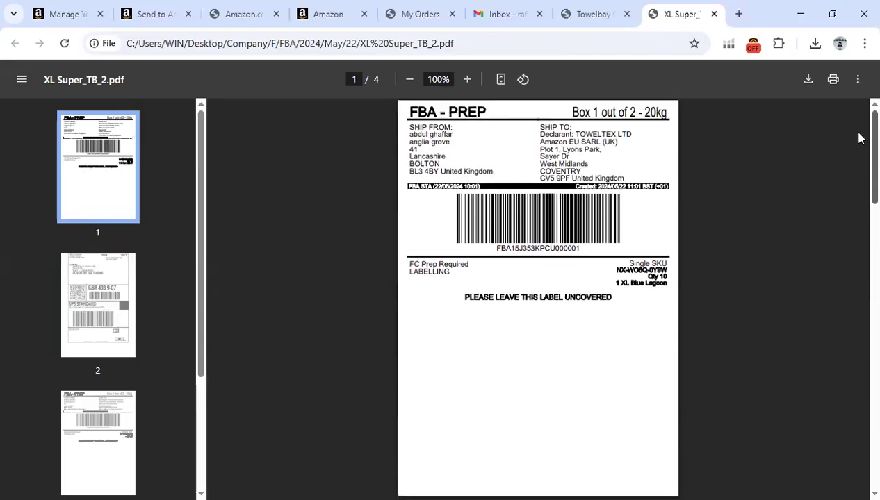
pyautogui.moveTo(859, 182); pyautogui.dragTo(858, 147)
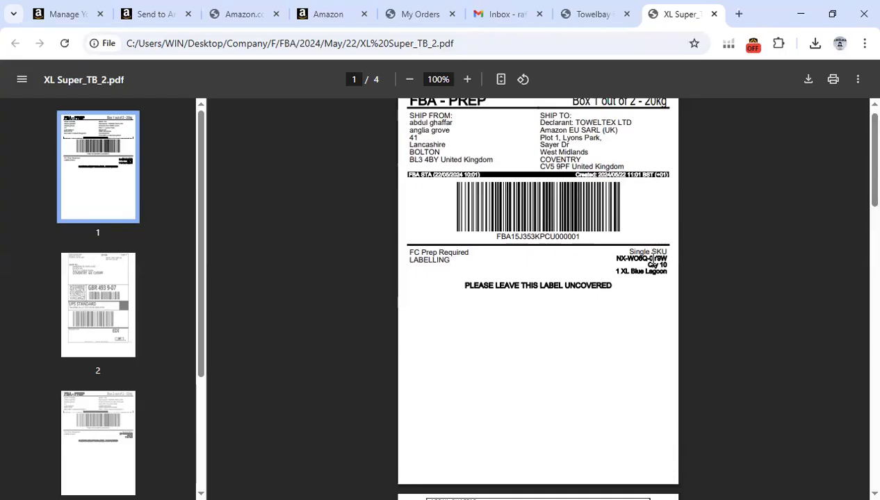
pyautogui.scroll(1, 654, 261)
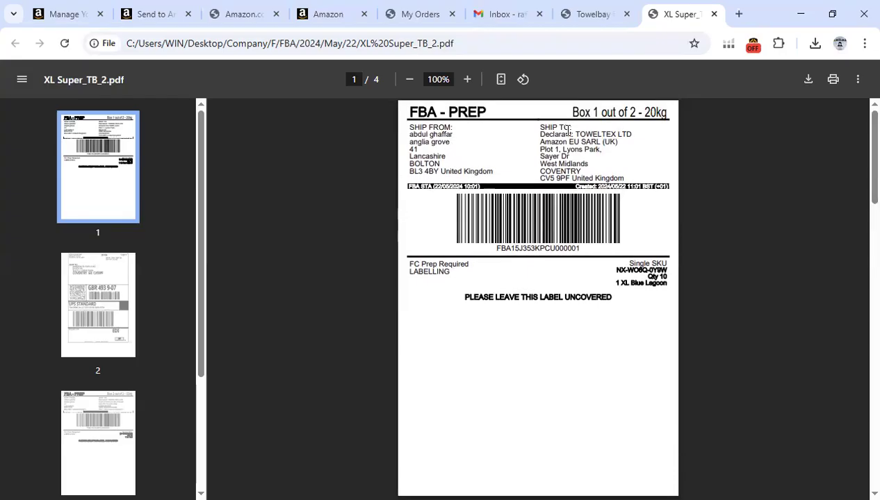
pyautogui.moveTo(859, 163); pyautogui.dragTo(859, 234)
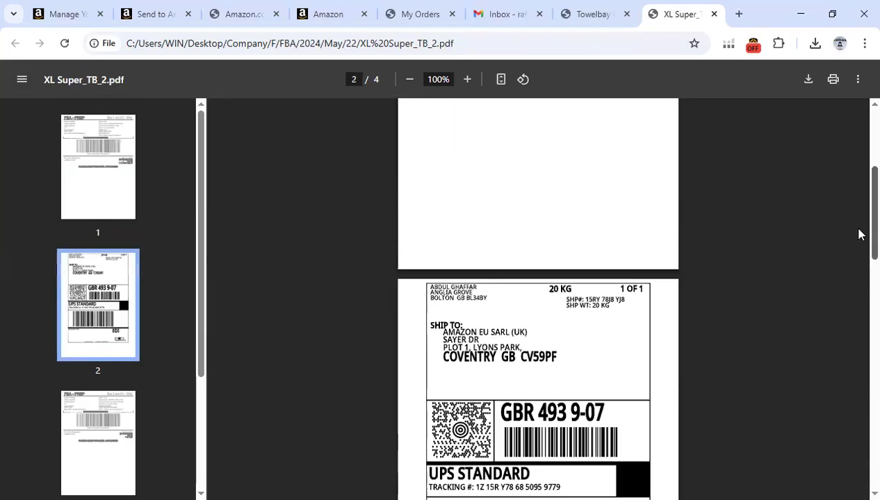
pyautogui.scroll(-2, 860, 234)
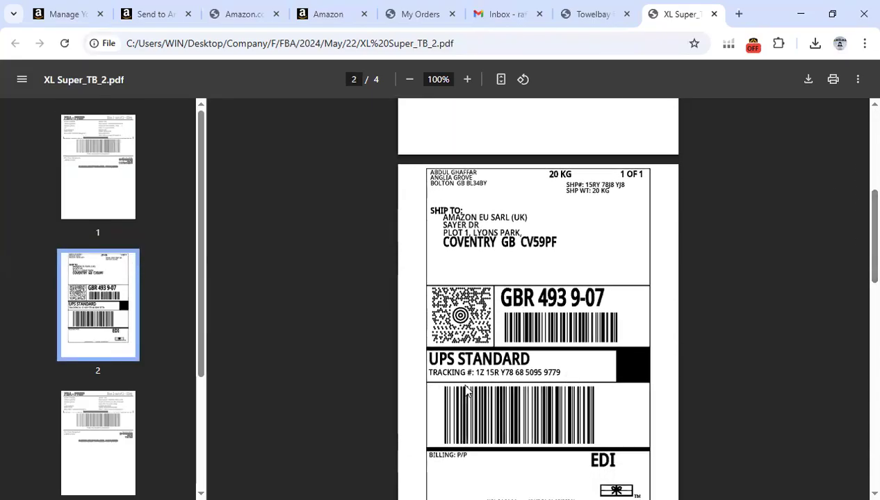
pyautogui.scroll(5, 624, 370)
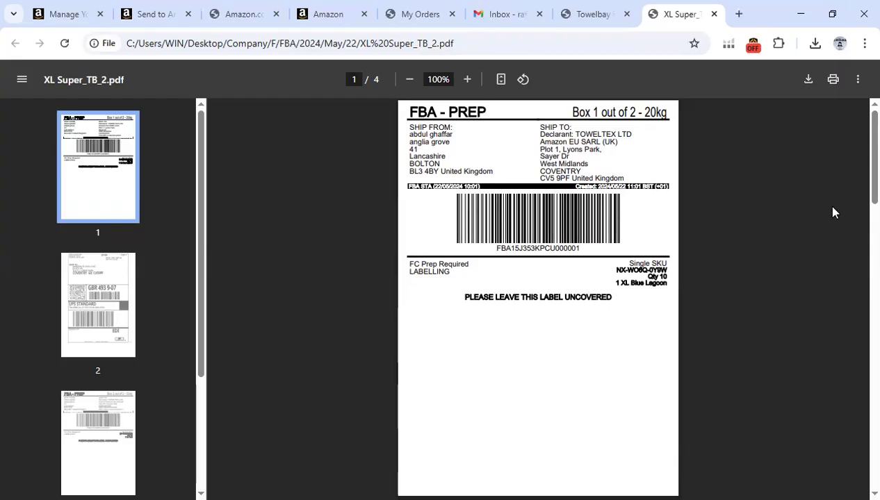
pyautogui.moveTo(631, 283); pyautogui.dragTo(667, 284)
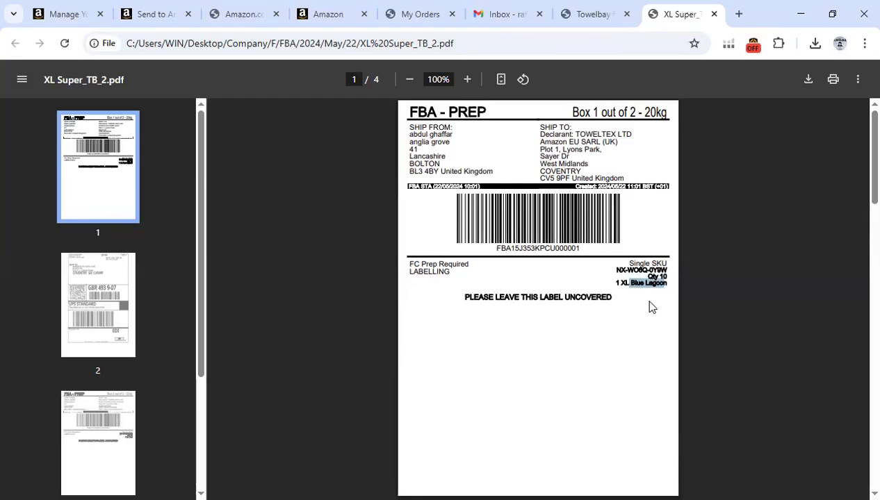
# Look through all four pages of the label PDF, from the first FBA box label to the last UPS label and back
pyautogui.click(625, 282)
pyautogui.scroll(-3, 861, 238)
pyautogui.scroll(-1, 860, 238)
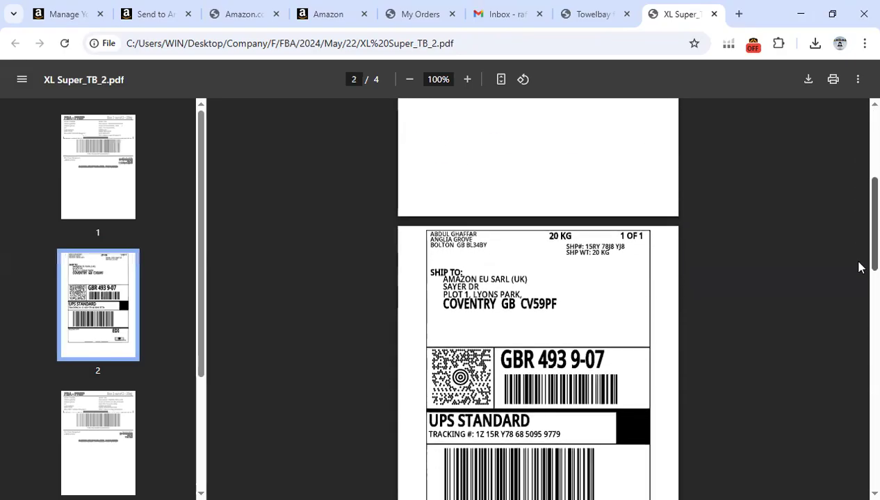
pyautogui.scroll(1, 858, 250)
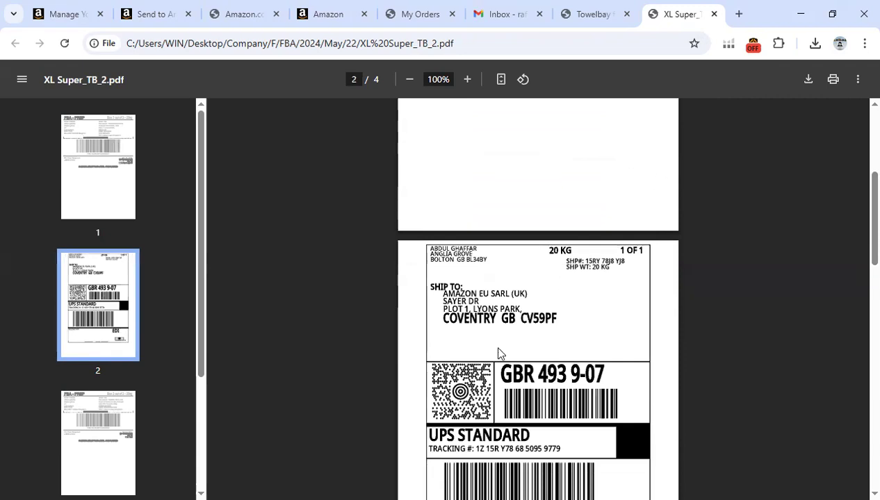
pyautogui.scroll(-2, 858, 261)
pyautogui.scroll(-12, 859, 313)
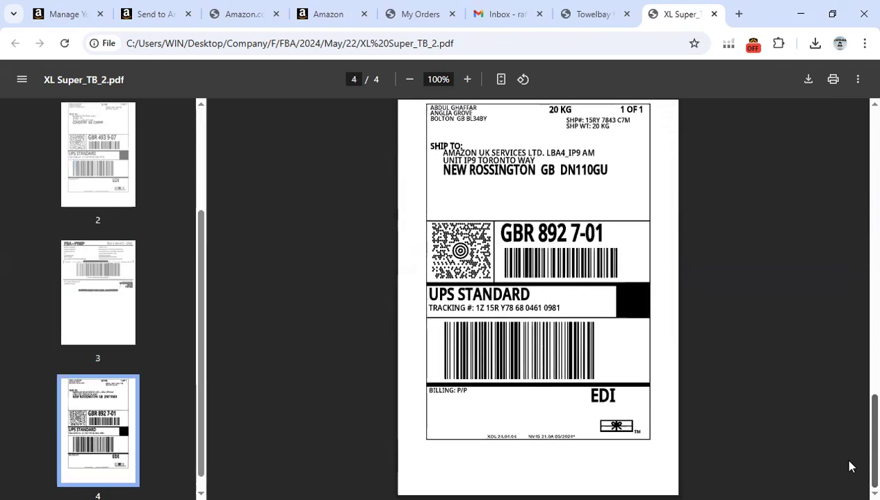
pyautogui.scroll(17, 859, 251)
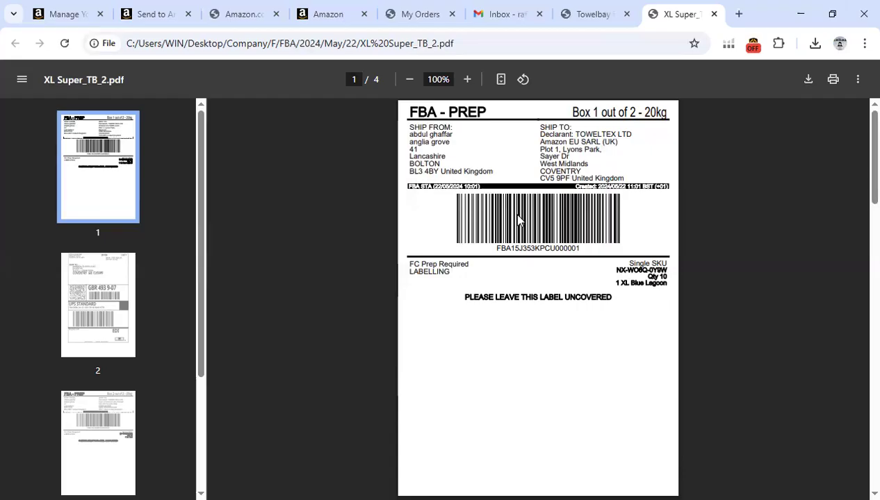
# Compare the first box's FBA label on page 1 with its UPS Standard shipping label on page 2, including destinations and barcodes
pyautogui.scroll(-4, 518, 219)
pyautogui.scroll(4, 511, 233)
pyautogui.scroll(-1, 593, 179)
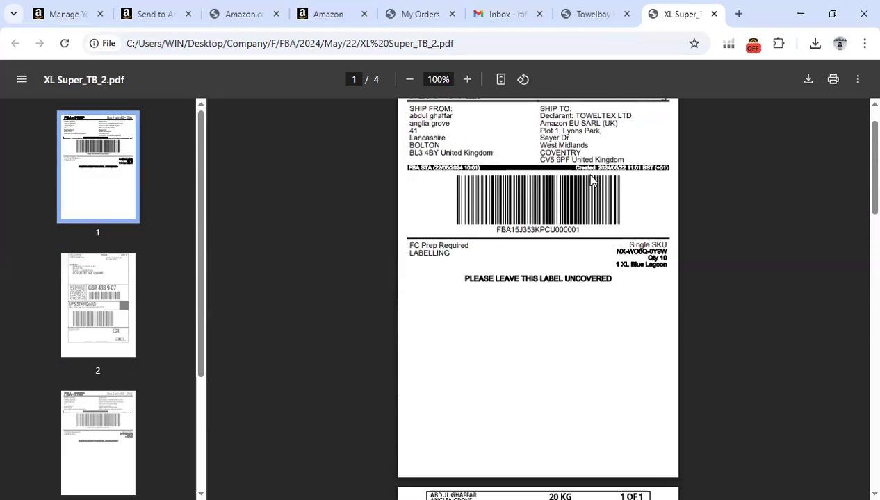
pyautogui.scroll(-4, 592, 180)
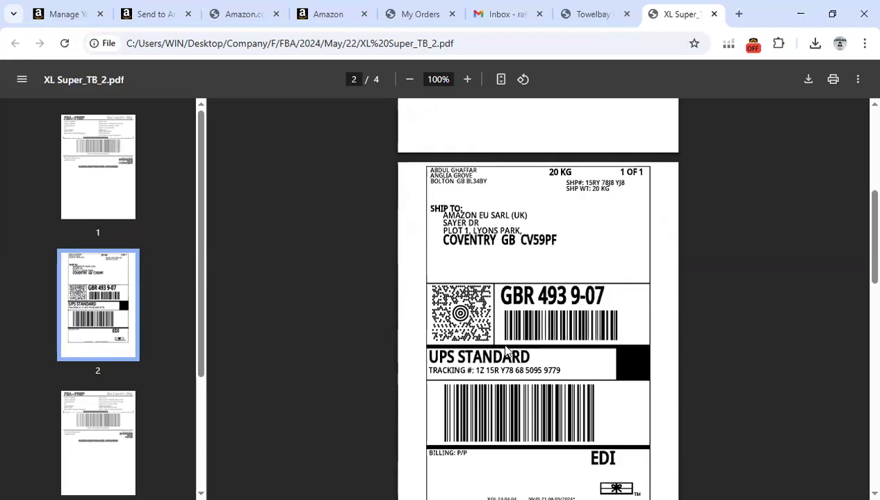
pyautogui.scroll(2, 507, 348)
pyautogui.scroll(-2, 508, 341)
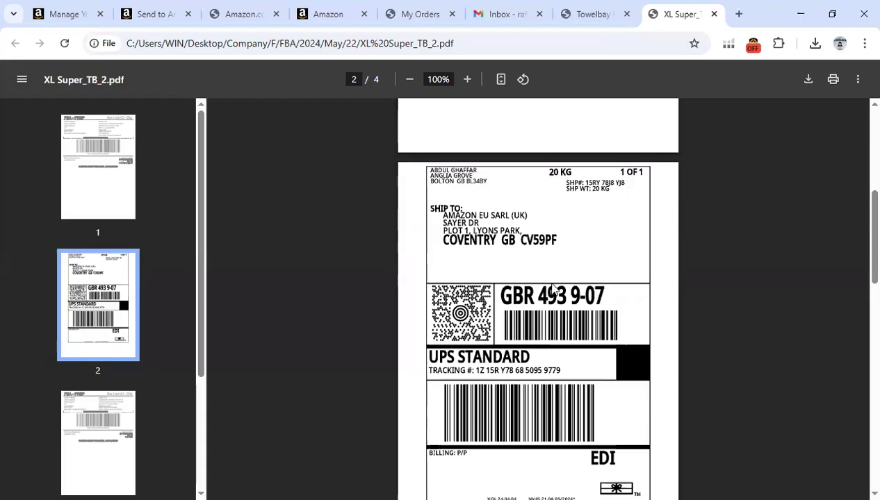
pyautogui.scroll(4, 551, 291)
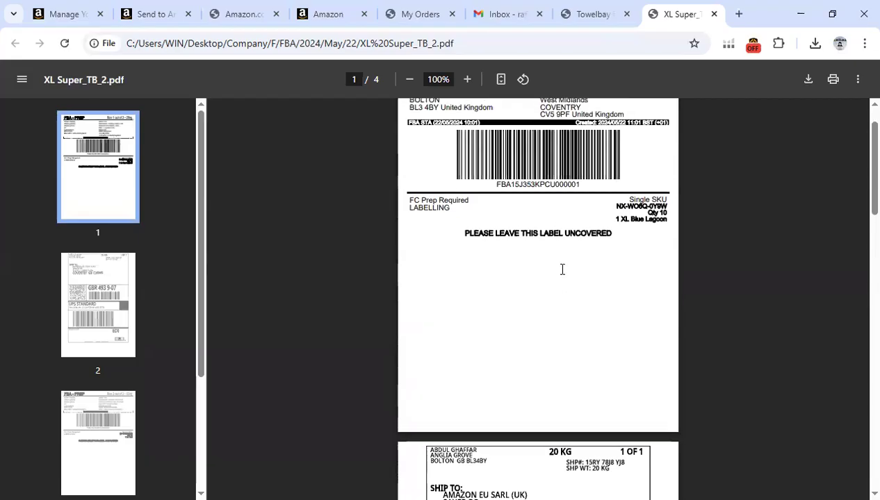
pyautogui.scroll(2, 556, 279)
pyautogui.scroll(-6, 556, 279)
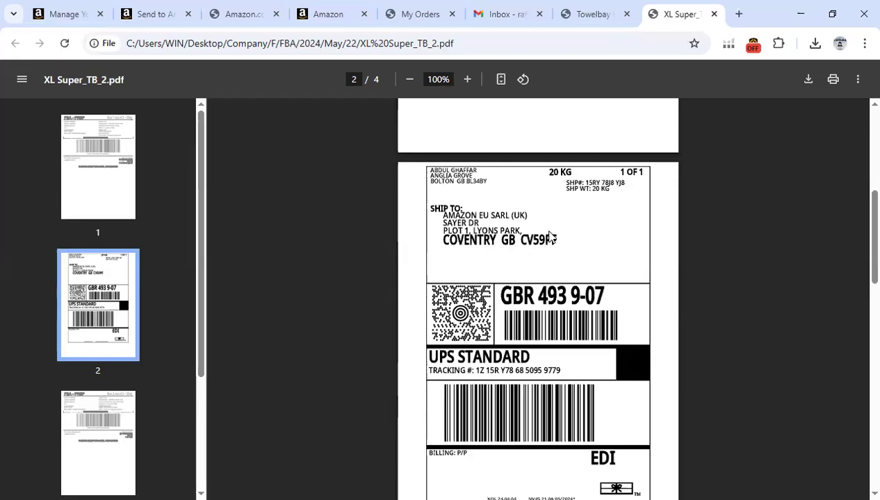
pyautogui.scroll(-3, 559, 262)
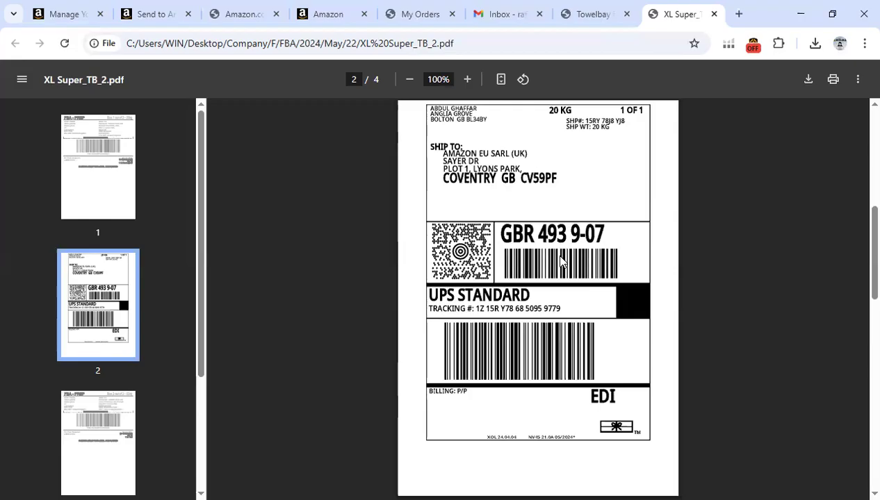
pyautogui.scroll(8, 557, 254)
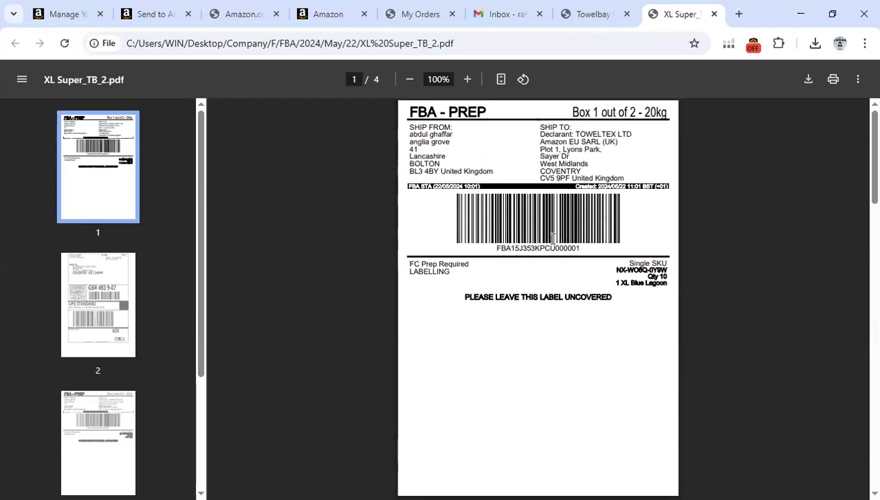
pyautogui.scroll(-1, 552, 238)
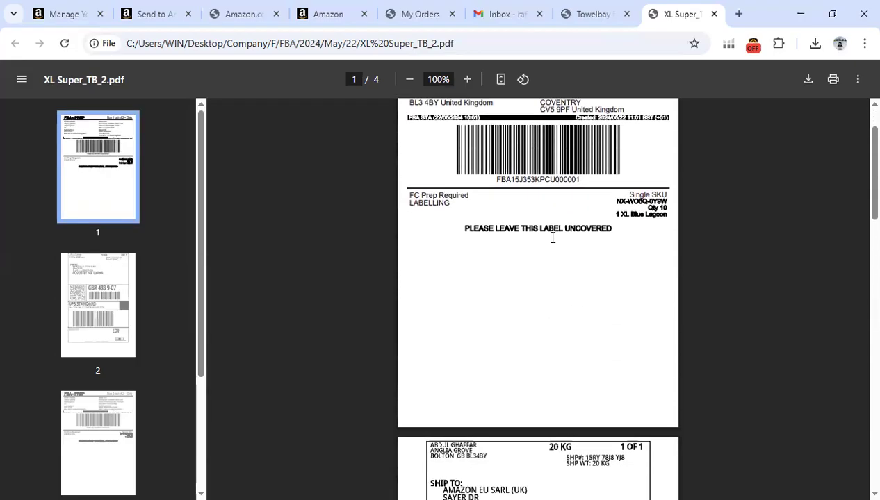
pyautogui.scroll(1, 556, 247)
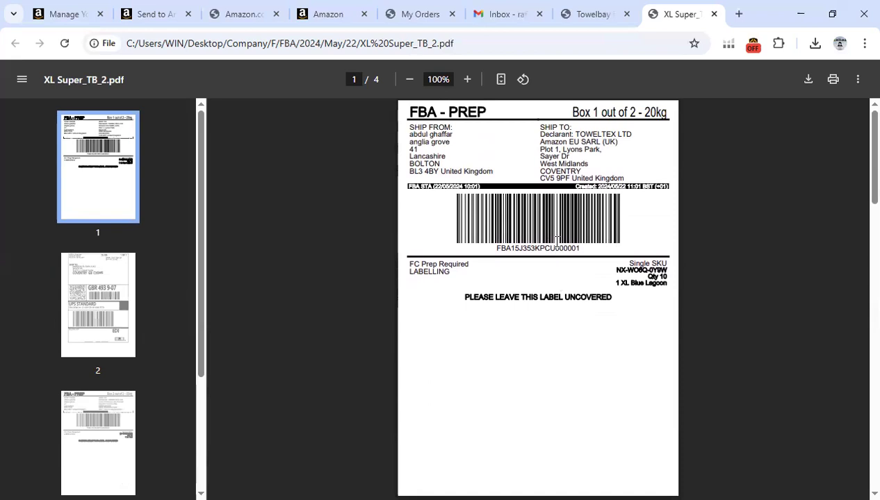
pyautogui.scroll(-2, 556, 240)
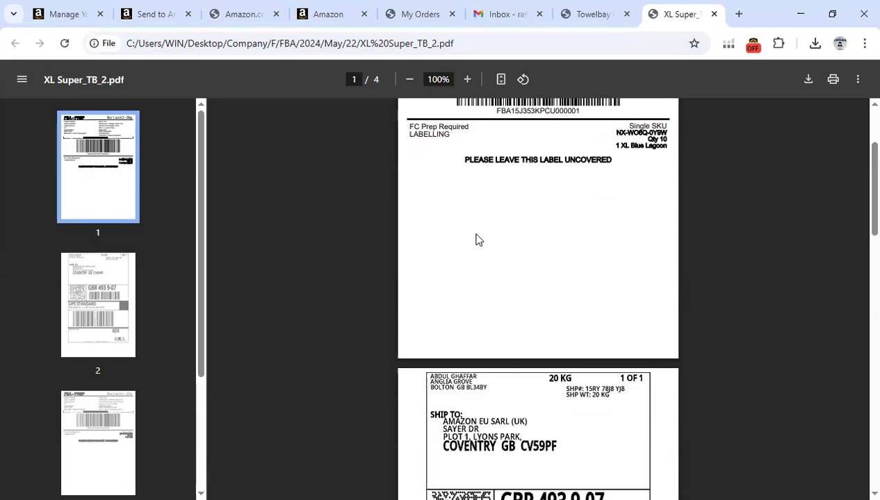
pyautogui.scroll(-2, 464, 245)
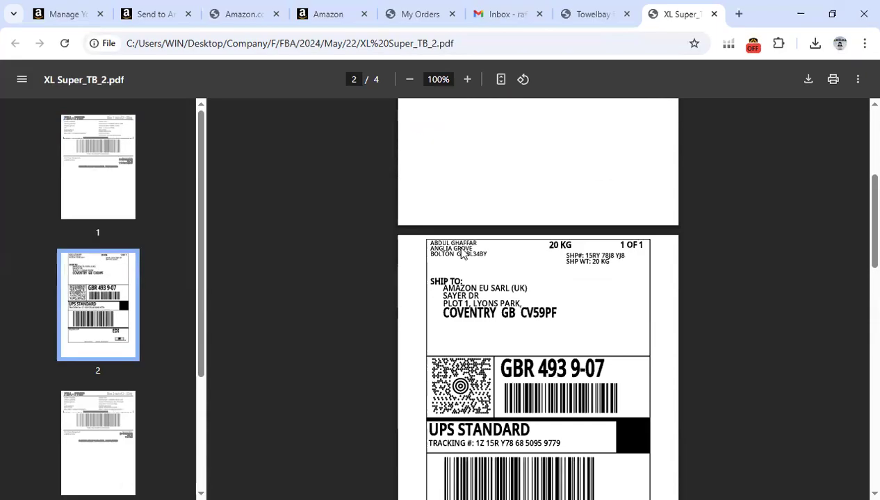
pyautogui.scroll(-2, 456, 254)
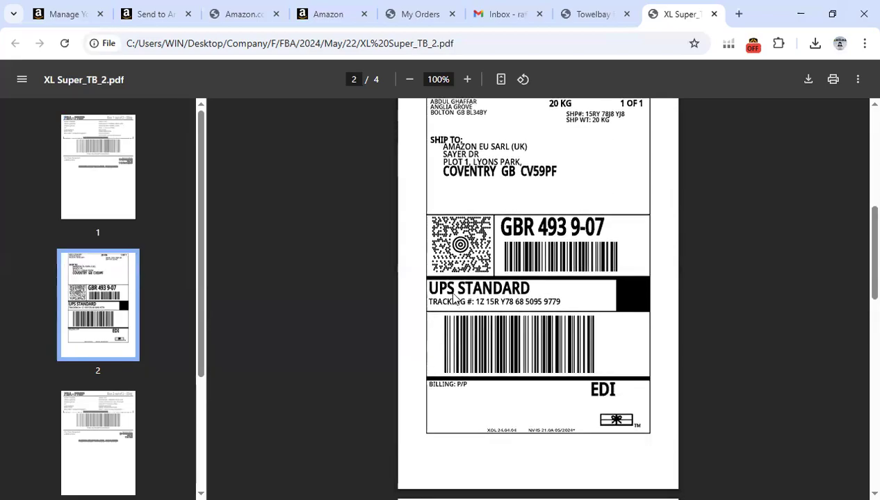
pyautogui.scroll(4, 457, 303)
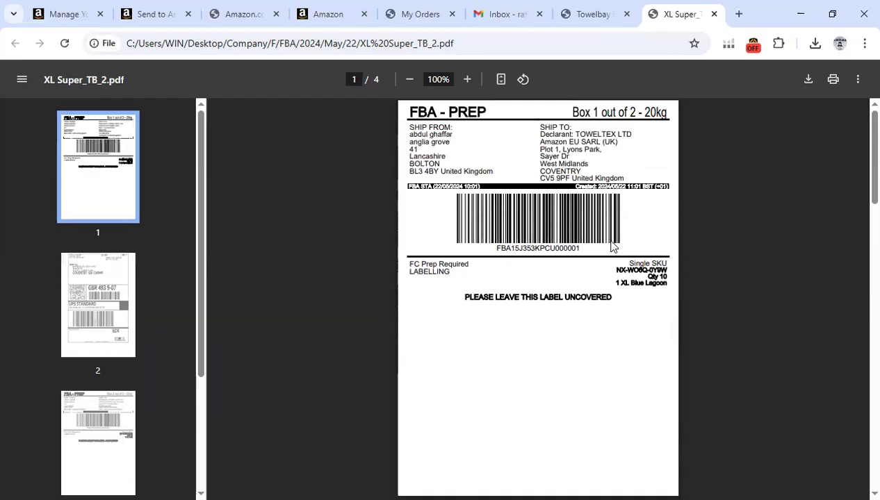
pyautogui.scroll(-1, 547, 215)
pyautogui.scroll(-5, 462, 295)
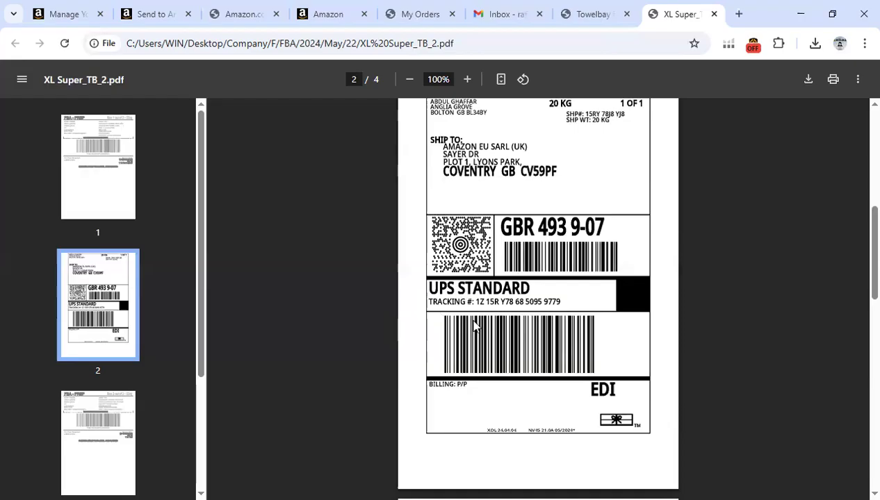
pyautogui.moveTo(859, 251); pyautogui.dragTo(860, 118)
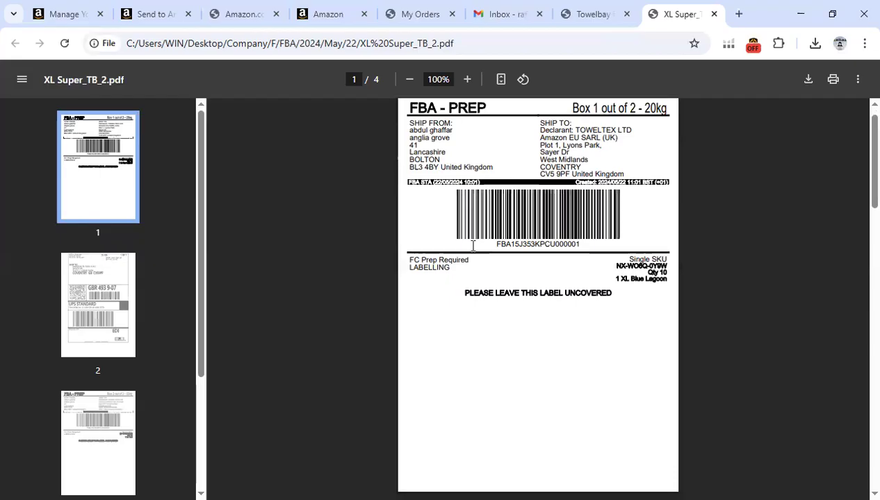
pyautogui.scroll(-5, 500, 232)
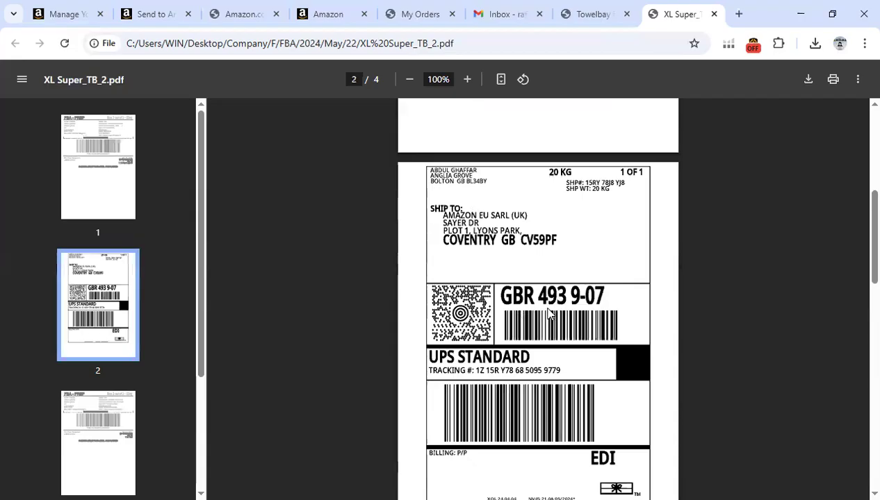
pyautogui.scroll(5, 548, 314)
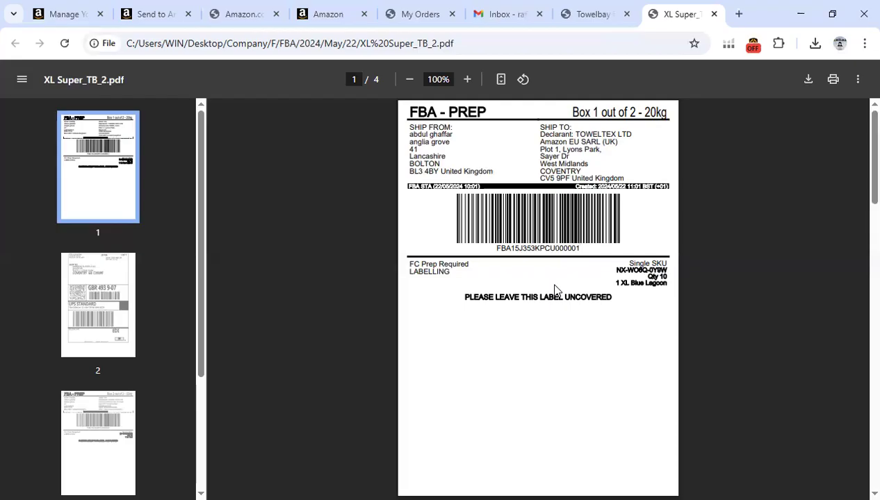
pyautogui.scroll(-1, 859, 171)
pyautogui.scroll(1, 859, 174)
pyautogui.scroll(-4, 641, 204)
pyautogui.scroll(4, 569, 247)
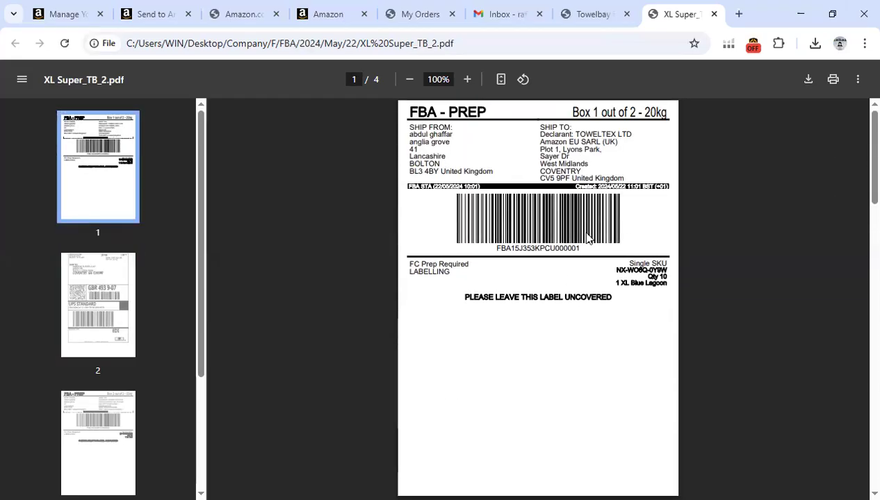
pyautogui.scroll(-4, 587, 239)
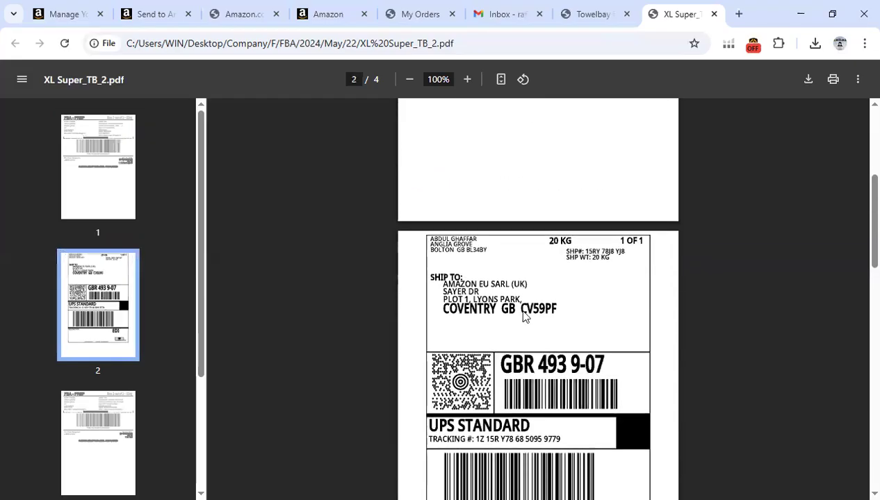
pyautogui.scroll(-3, 544, 333)
pyautogui.scroll(2, 544, 314)
pyautogui.scroll(5, 546, 314)
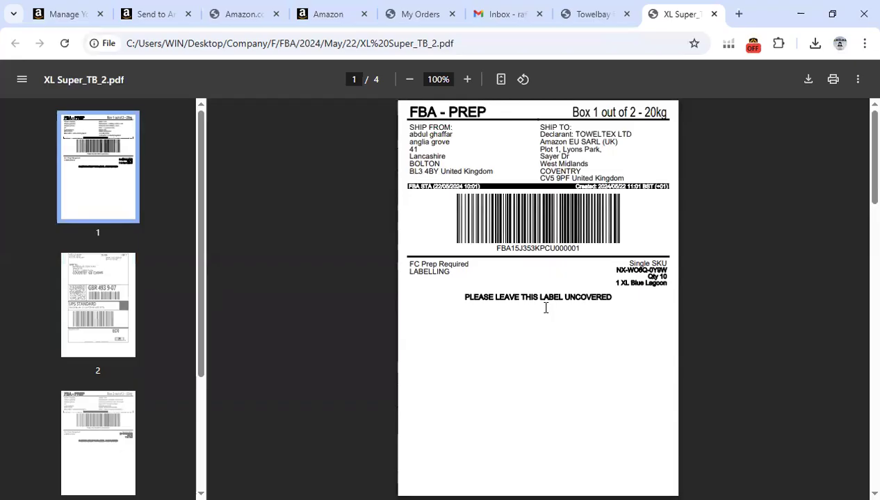